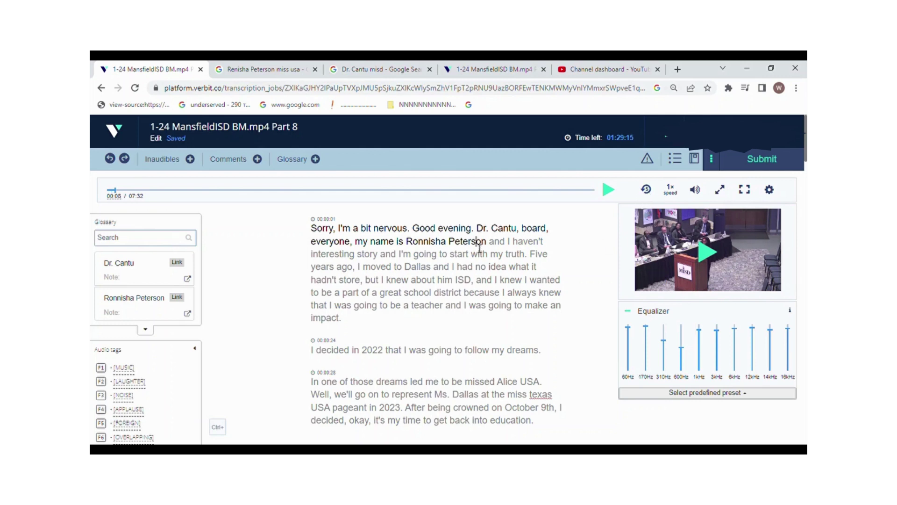
Replay the recording from the start and check the opening greeting and the spoken names against the transcript
{"action": "double_click", "coordinate": [646, 192]}
{"action": "left_click", "coordinate": [688, 246]}
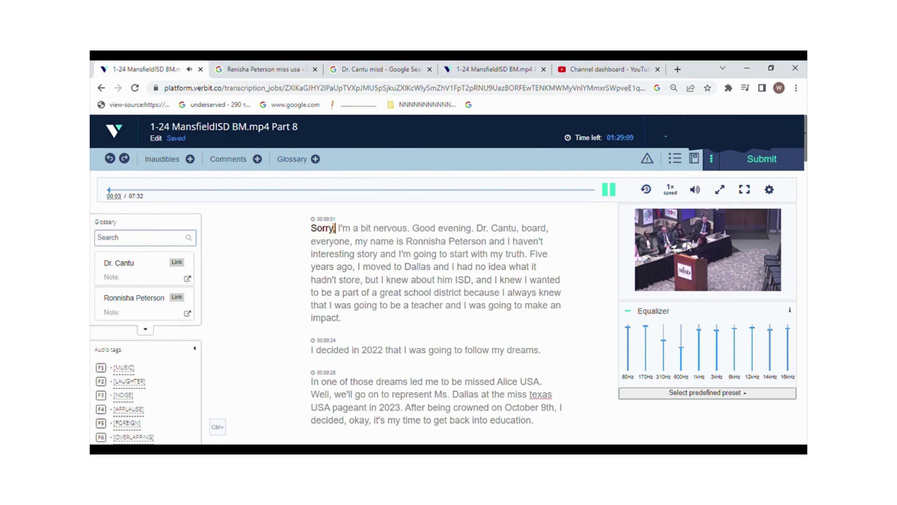
{"action": "left_click", "coordinate": [688, 246]}
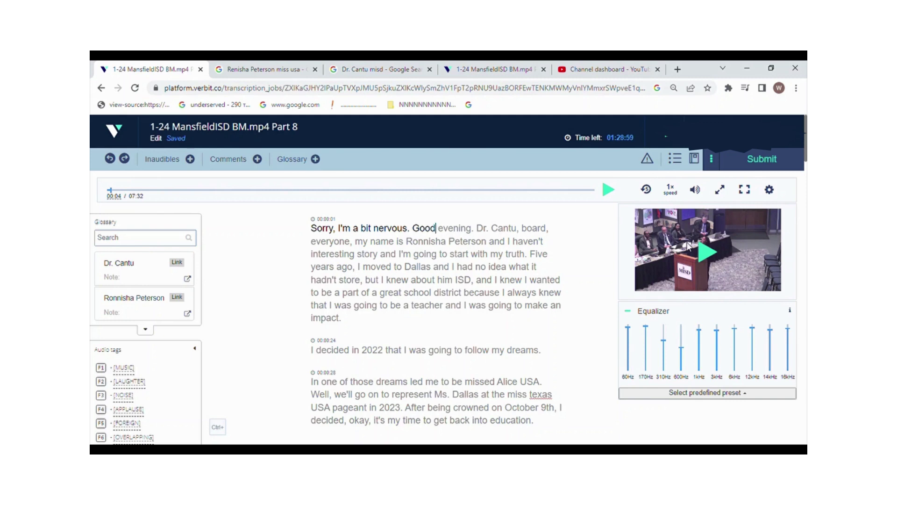
{"action": "left_click", "coordinate": [688, 246]}
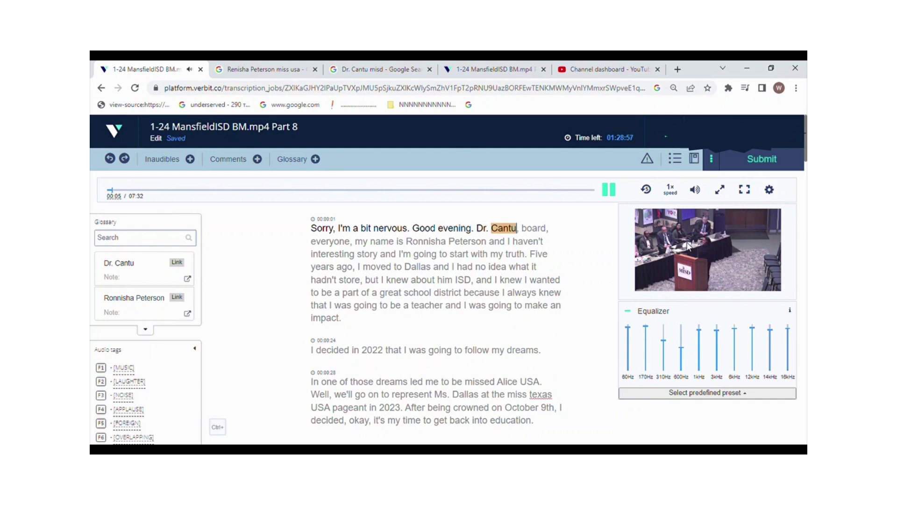
{"action": "left_click", "coordinate": [688, 246]}
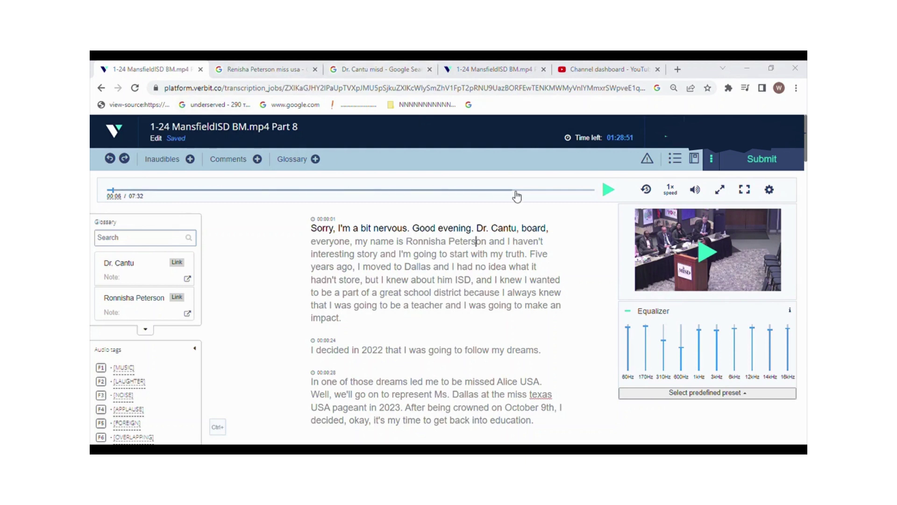
{"action": "left_click_drag", "start_coordinate": [517, 228], "coordinate": [477, 229]}
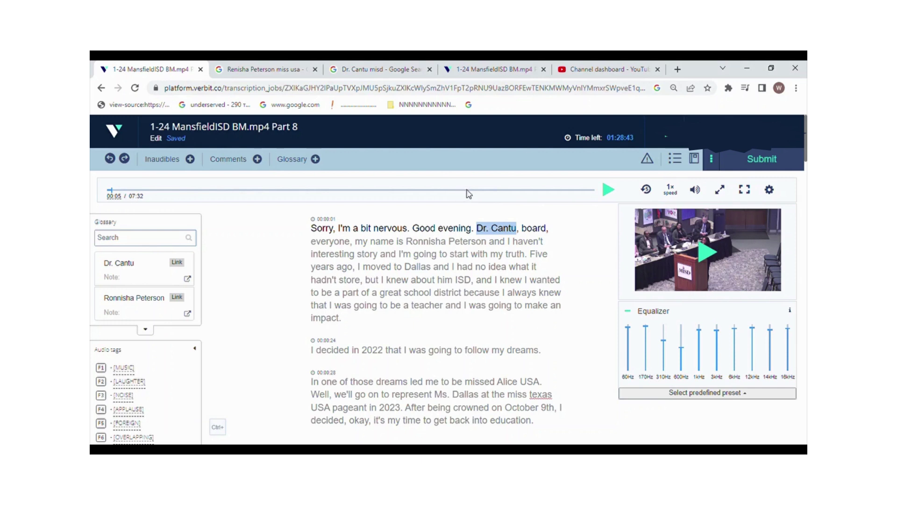
{"action": "left_click", "coordinate": [504, 232]}
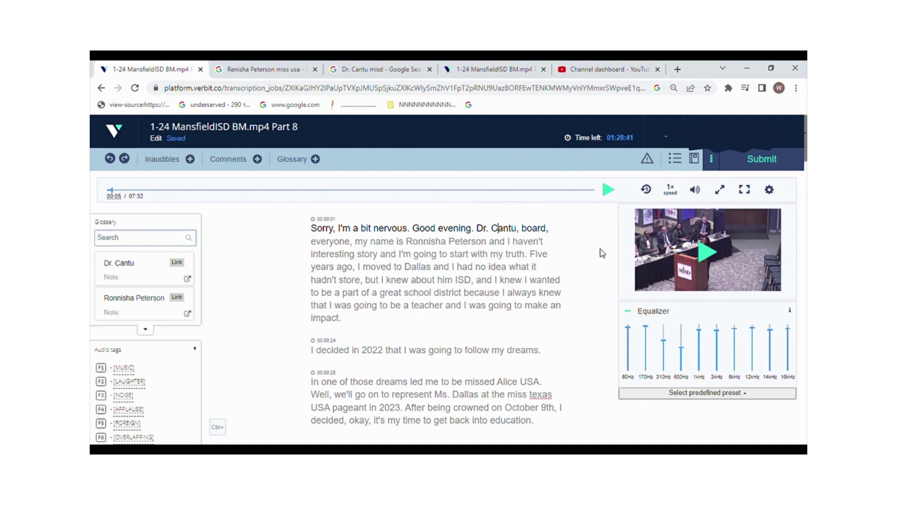
{"action": "left_click", "coordinate": [704, 253]}
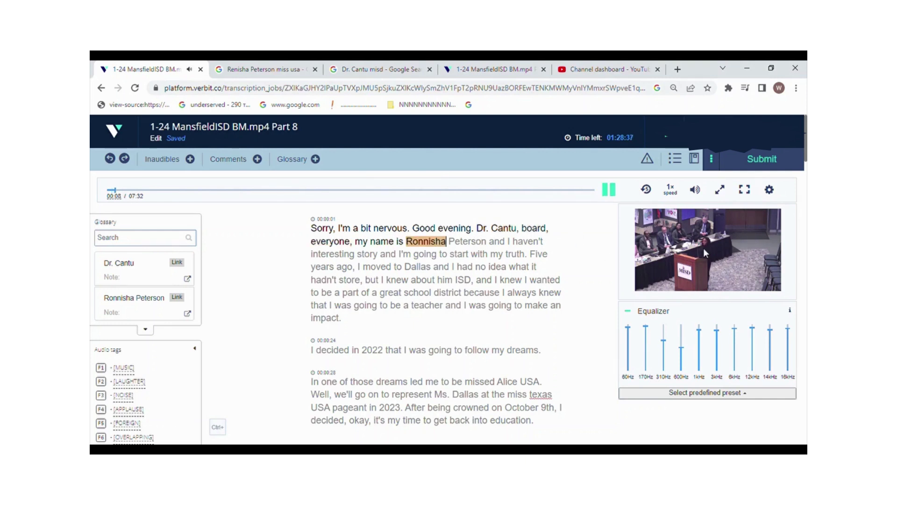
{"action": "left_click", "coordinate": [704, 252]}
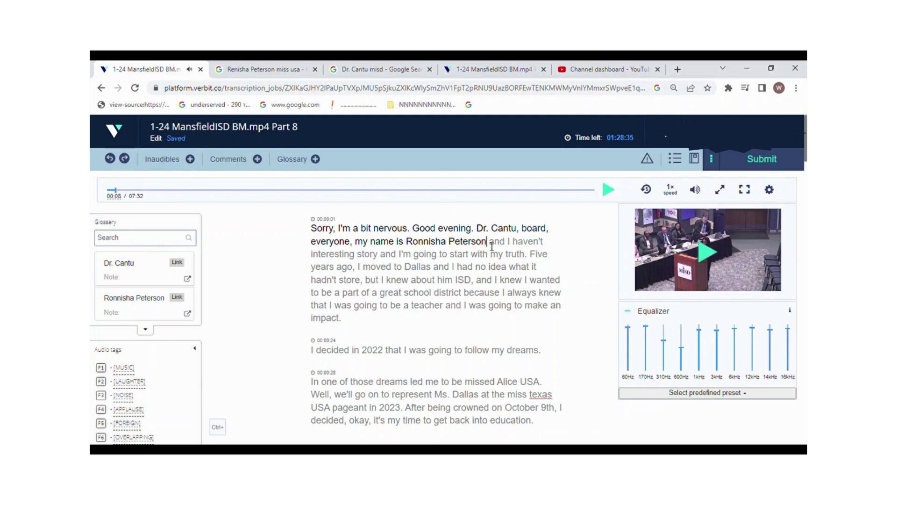
{"action": "left_click", "coordinate": [316, 160]}
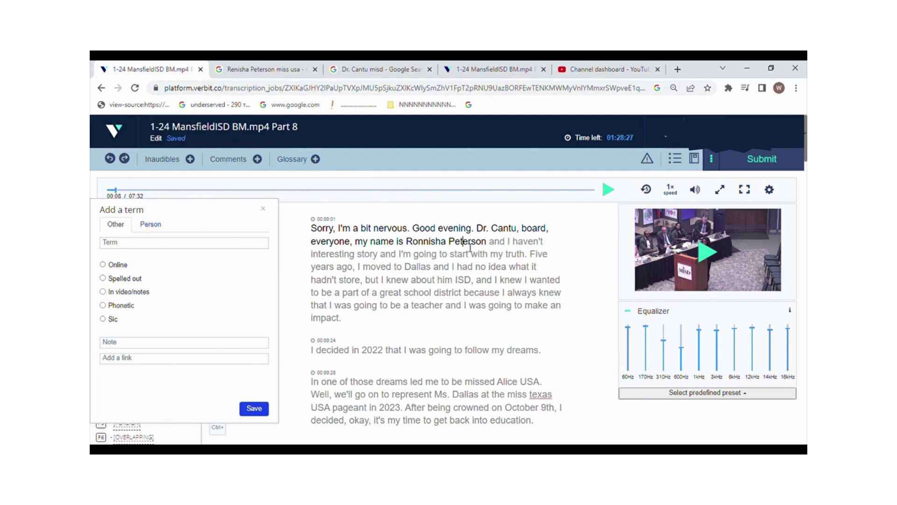
{"action": "left_click", "coordinate": [731, 263]}
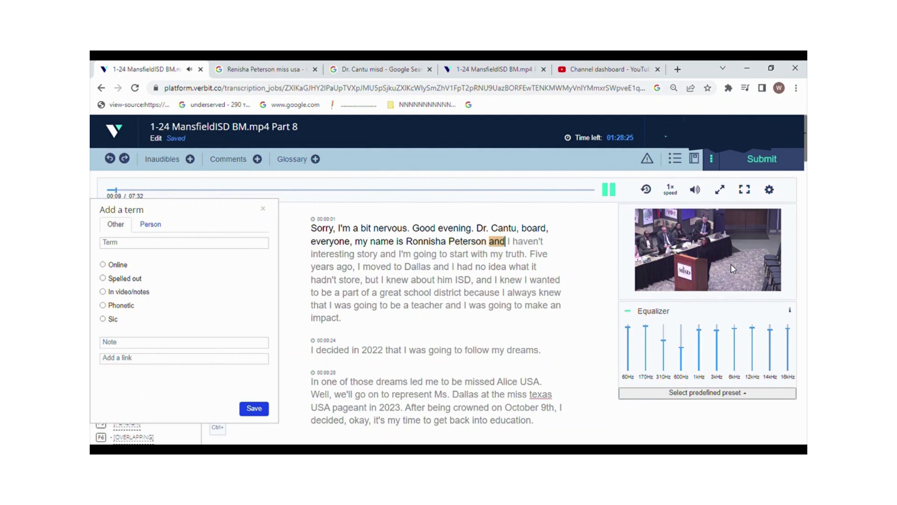
{"action": "left_click", "coordinate": [659, 265]}
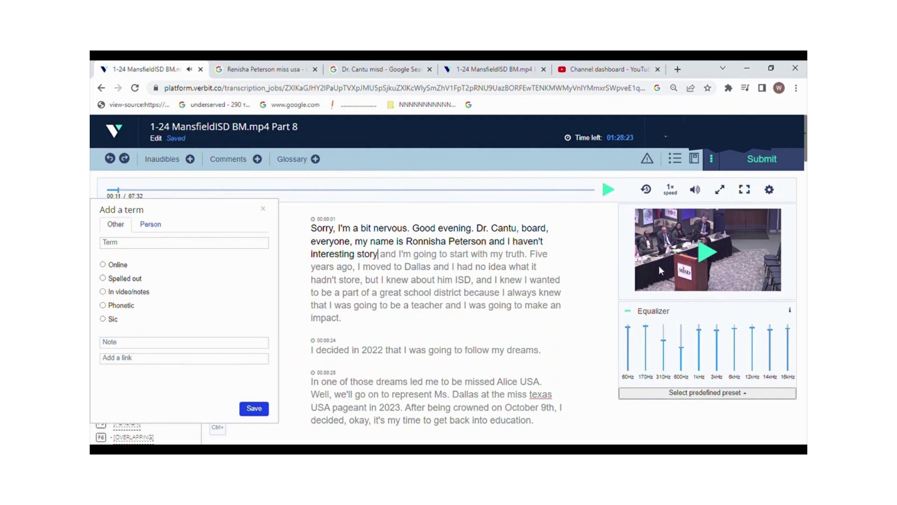
{"action": "left_click", "coordinate": [263, 208]}
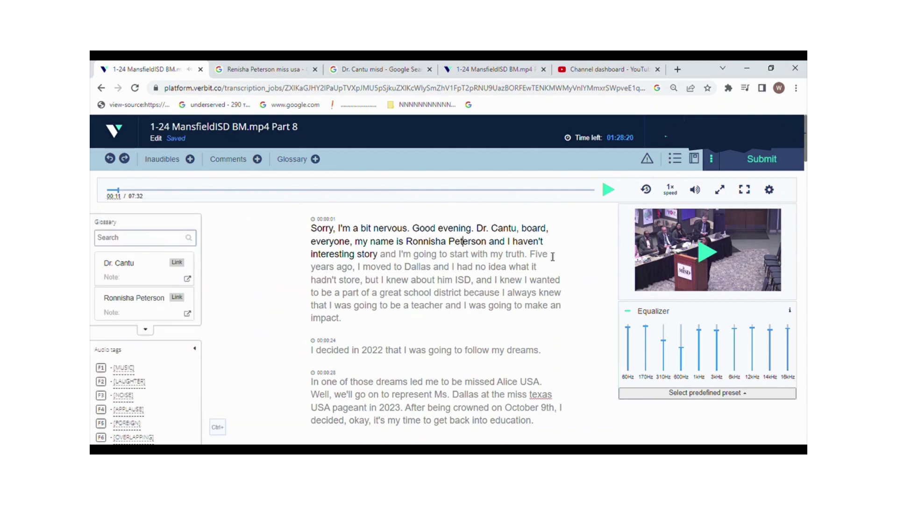
Insert a comma after the speaker's full name and change "haven't" to "have an" before "interesting story"
{"action": "left_click", "coordinate": [492, 247]}
{"action": "type", "text": ","}
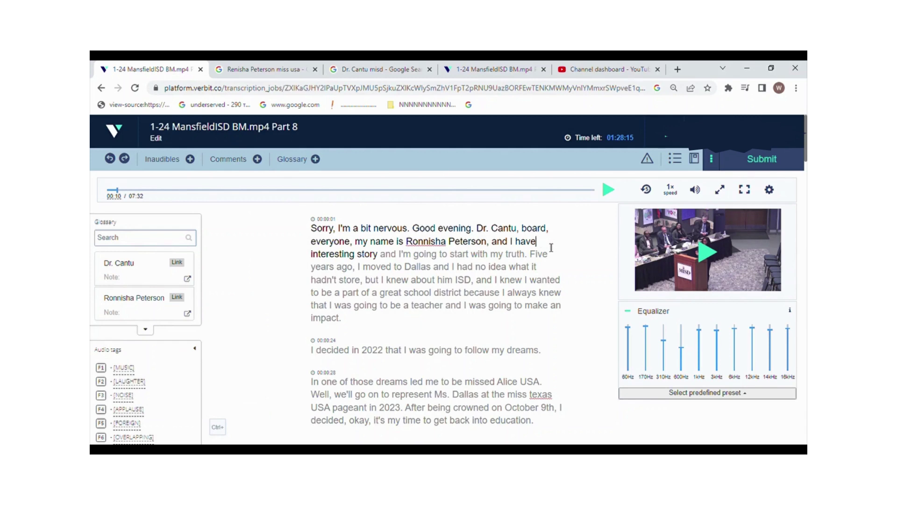
{"action": "type", "text": "  an"}
Play on through the sentence about moving to Dallas and run a Google search for "Dallas" from the transcript
{"action": "left_click", "coordinate": [745, 245]}
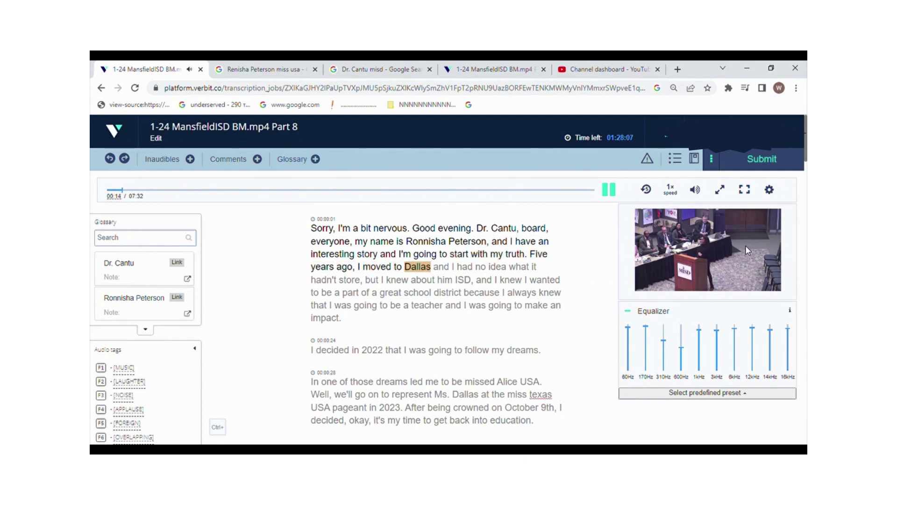
{"action": "left_click", "coordinate": [745, 245]}
{"action": "double_click", "coordinate": [415, 270]}
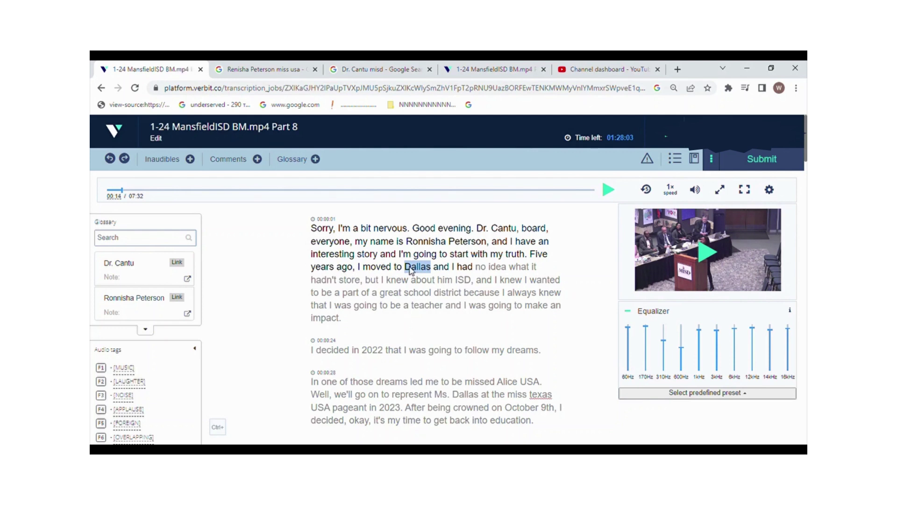
{"action": "key", "text": "ctrl+shift+s"}
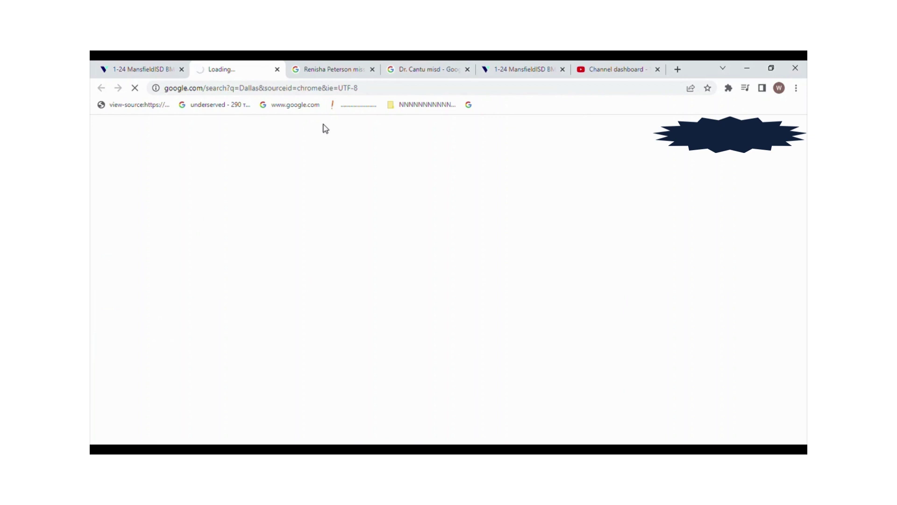
{"action": "left_click", "coordinate": [144, 69]}
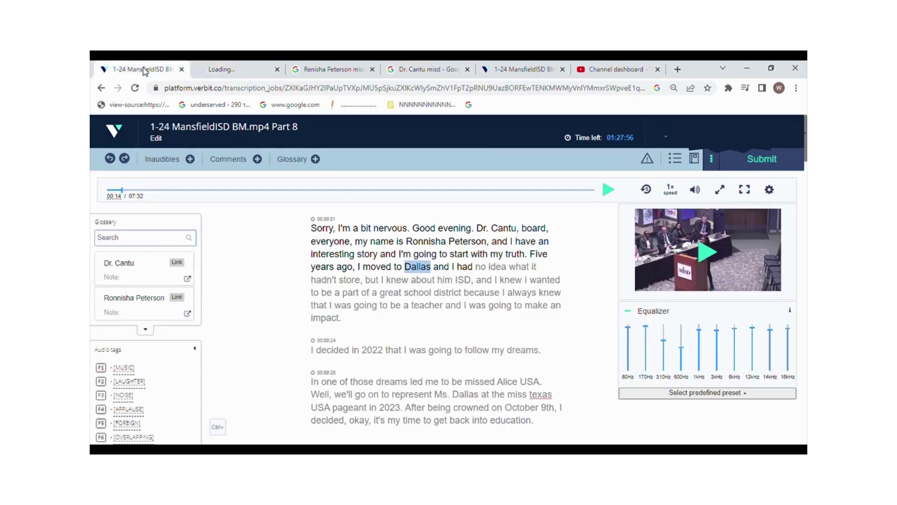
Listen to the passage after "Dallas" and correct "what it hadn't store" to "what I had in store"
{"action": "left_click", "coordinate": [428, 271]}
{"action": "left_click", "coordinate": [689, 251]}
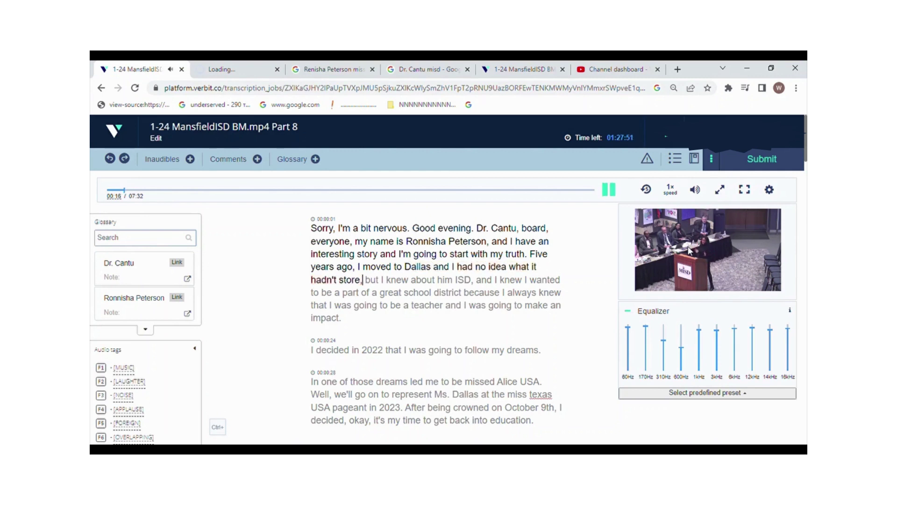
{"action": "left_click", "coordinate": [674, 253]}
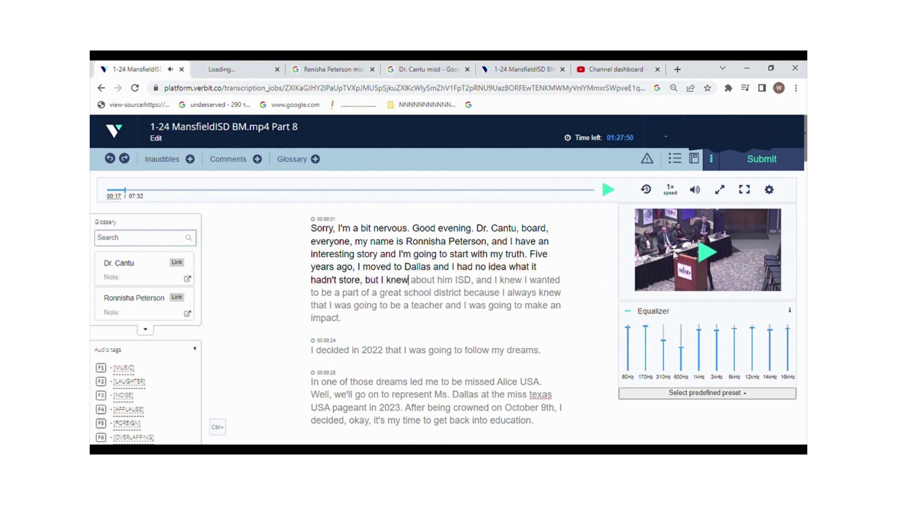
{"action": "left_click", "coordinate": [728, 218]}
{"action": "left_click", "coordinate": [540, 268]}
{"action": "key", "text": "BackSpace"}
{"action": "key", "text": "BackSpace"}
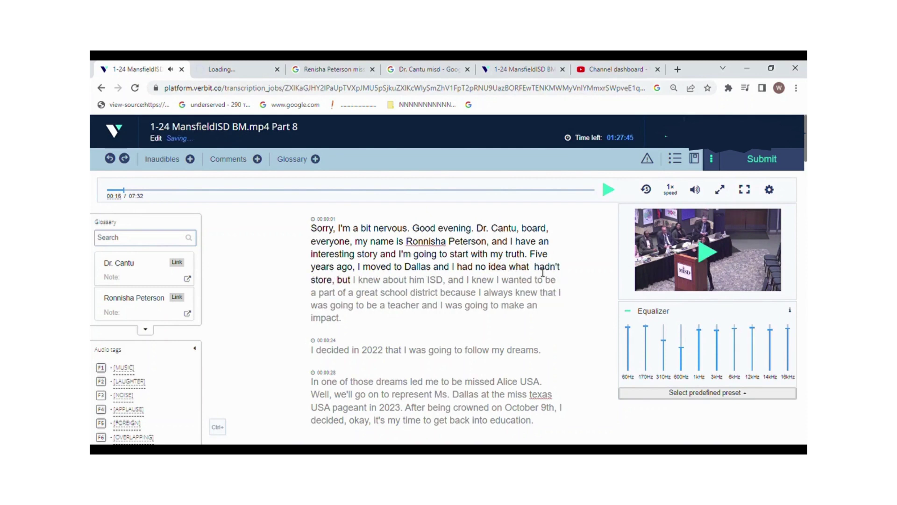
{"action": "type", "text": "I'm goin"}
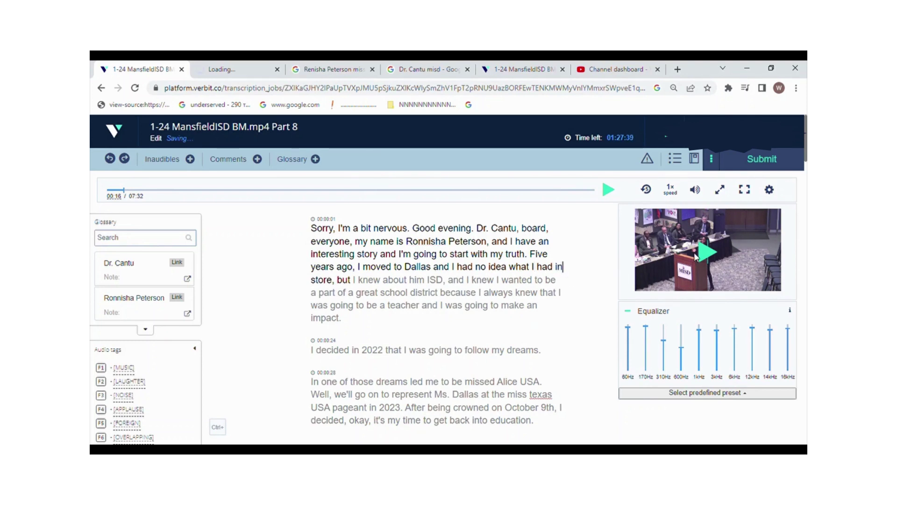
Listen to the following phrase and correct "about him ISD" to "about MISD"
{"action": "left_click", "coordinate": [694, 254]}
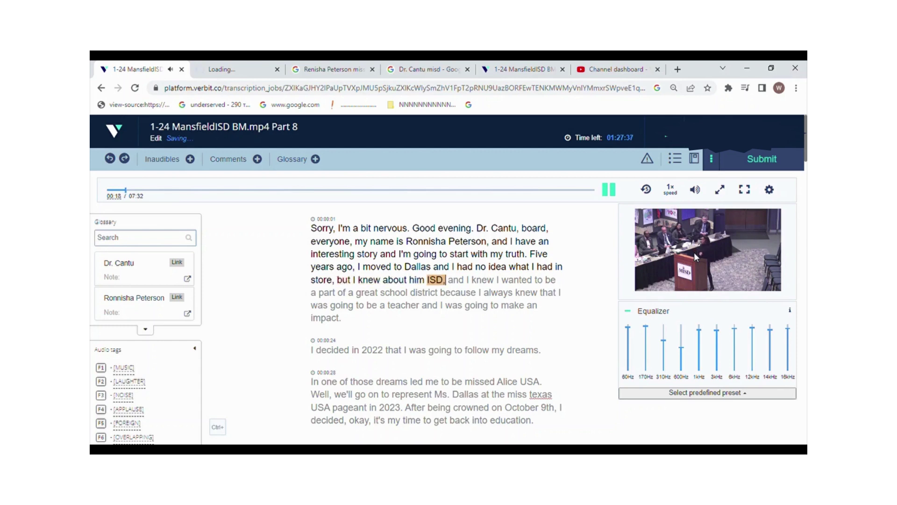
{"action": "left_click", "coordinate": [694, 254]}
{"action": "key", "text": "ctrl+Left"}
{"action": "key", "text": "ctrl+BackSpace"}
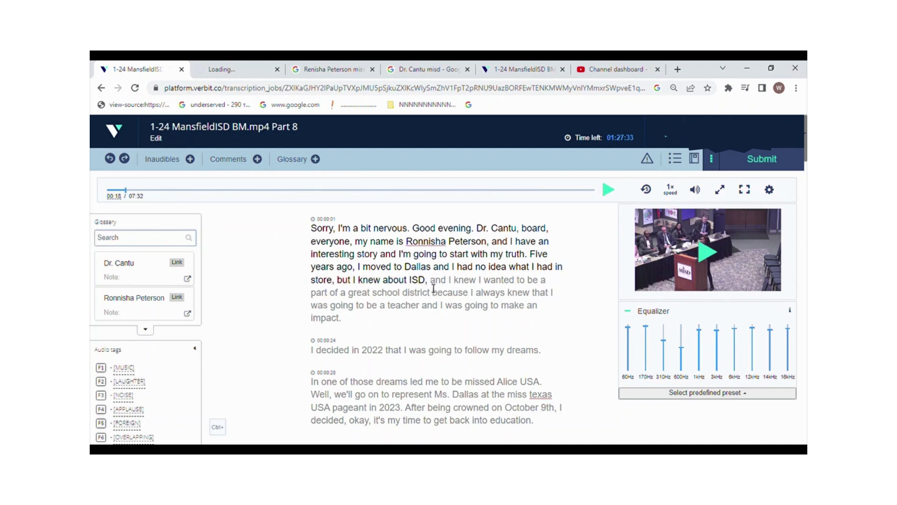
{"action": "key", "text": "ctrl+Right"}
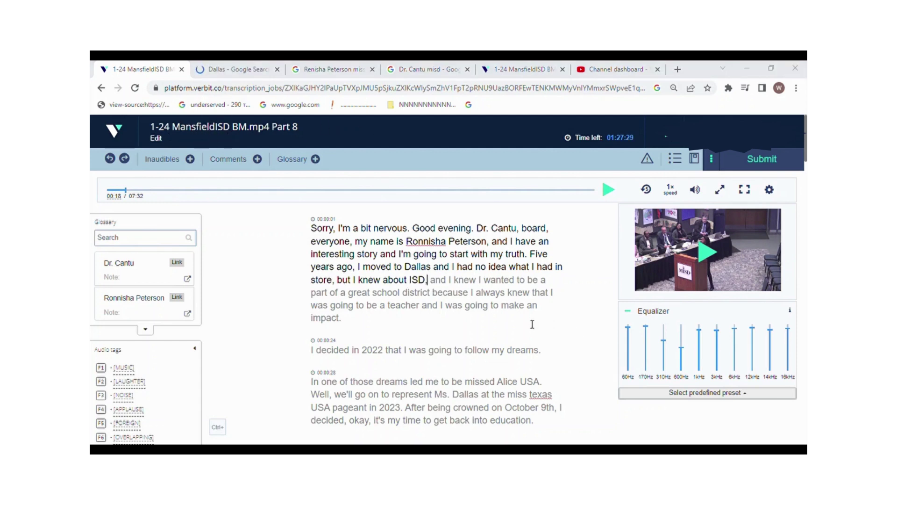
{"action": "left_click", "coordinate": [410, 280]}
{"action": "type", "text": "M"}
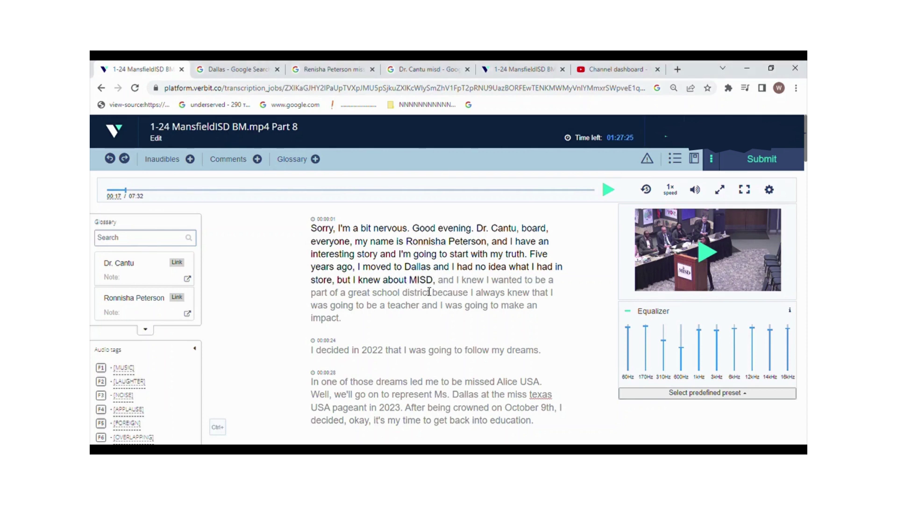
Add MISD from the transcript to the glossary with In video/notes as its source
{"action": "double_click", "coordinate": [417, 280]}
{"action": "left_click", "coordinate": [316, 159]}
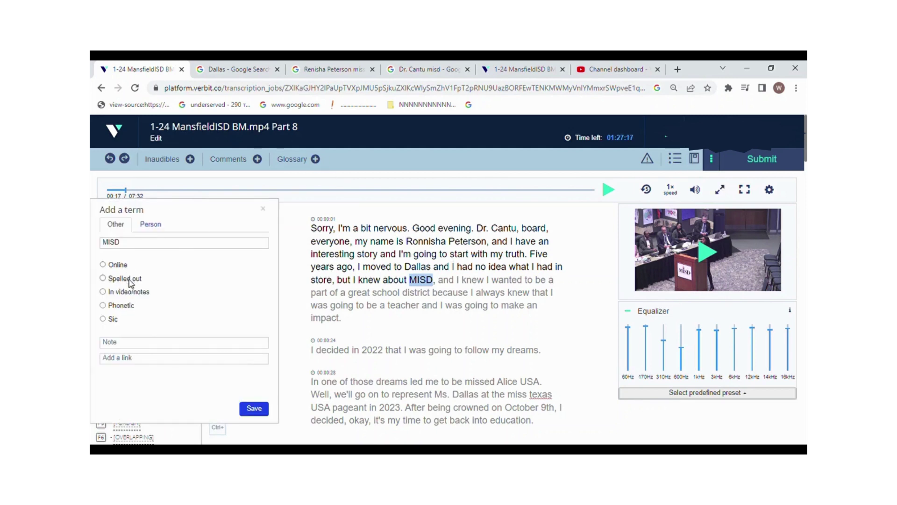
{"action": "left_click", "coordinate": [137, 293]}
{"action": "left_click", "coordinate": [233, 68]}
{"action": "left_click_drag", "start_coordinate": [804, 172], "coordinate": [805, 209]}
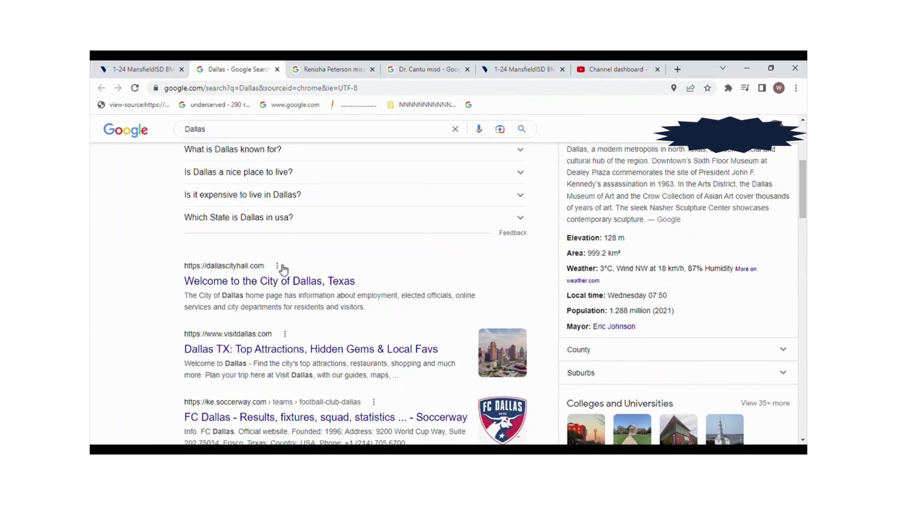
{"action": "left_click", "coordinate": [278, 266]}
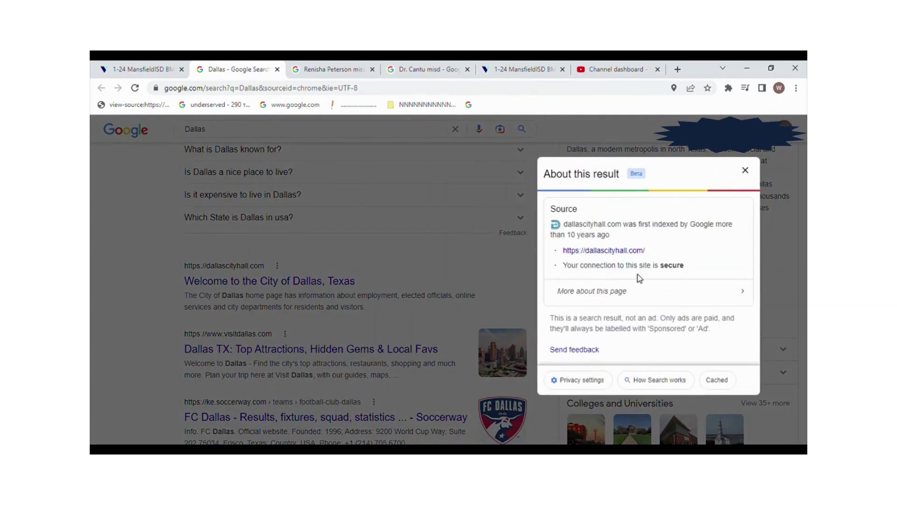
{"action": "left_click_drag", "start_coordinate": [657, 250], "coordinate": [563, 252]}
{"action": "key", "text": "ctrl+c"}
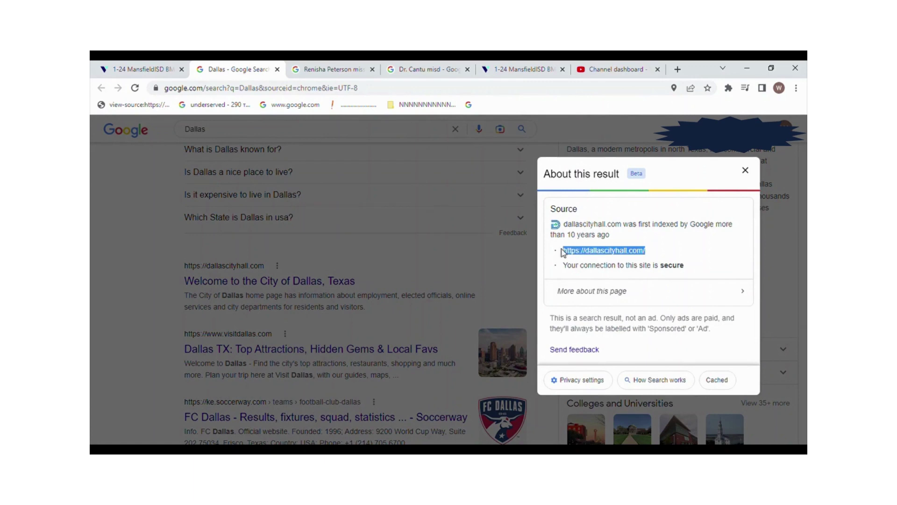
{"action": "left_click", "coordinate": [157, 68]}
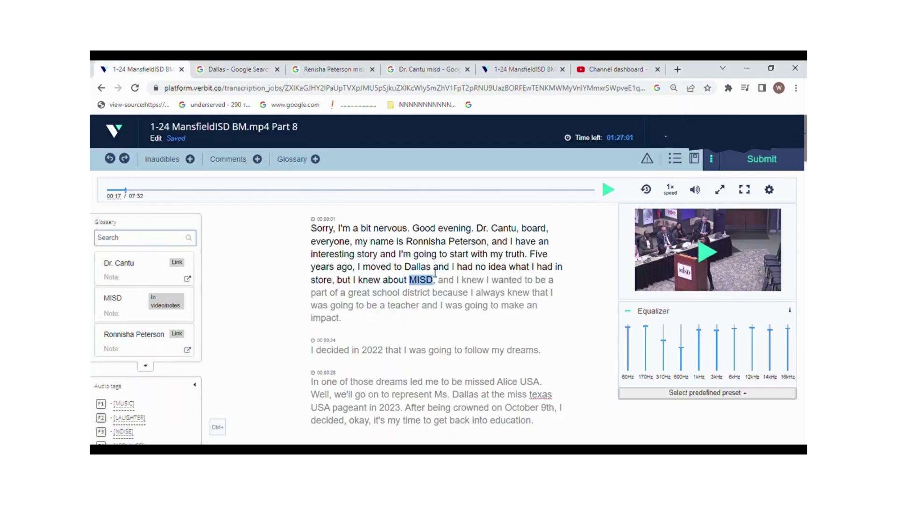
{"action": "left_click", "coordinate": [412, 270]}
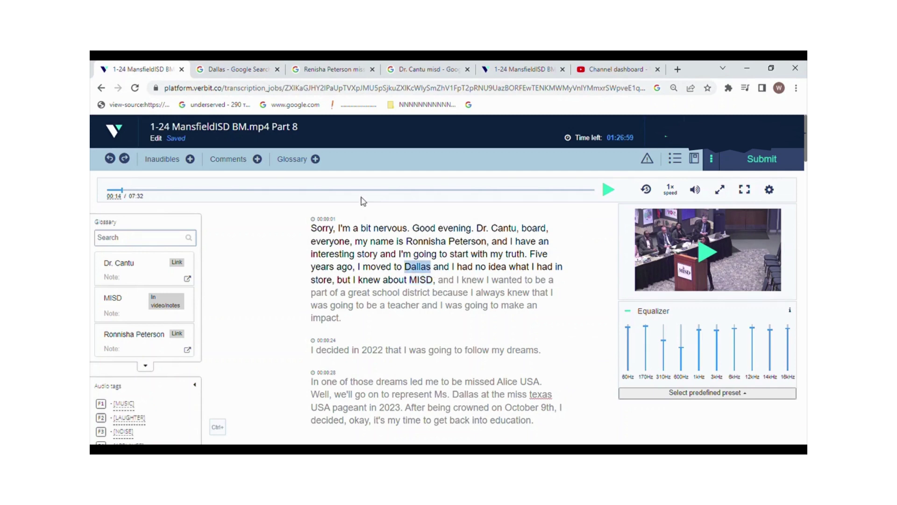
{"action": "left_click", "coordinate": [322, 161]}
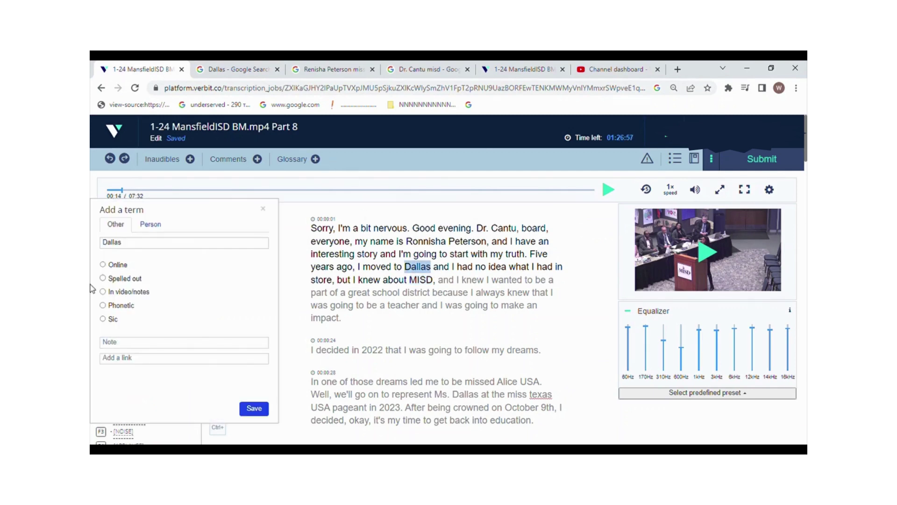
{"action": "left_click", "coordinate": [168, 365]}
{"action": "key", "text": "ctrl+v"}
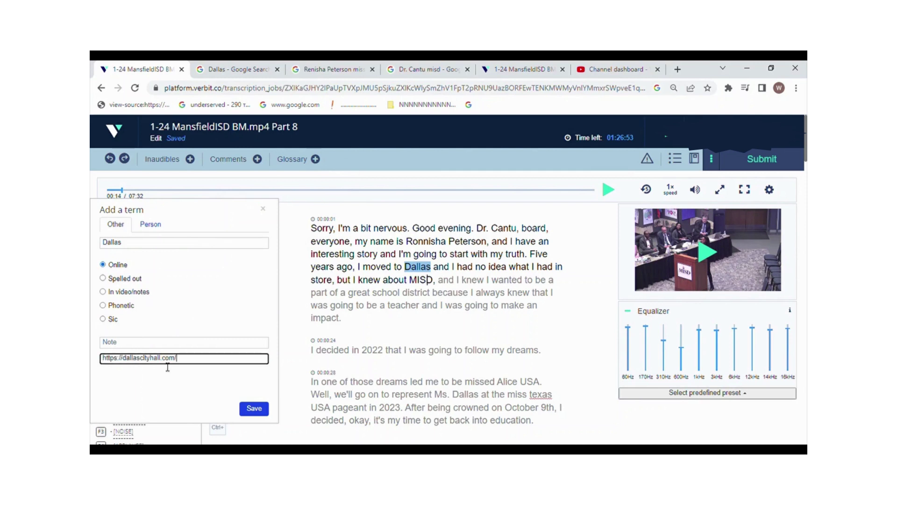
{"action": "left_click", "coordinate": [252, 408]}
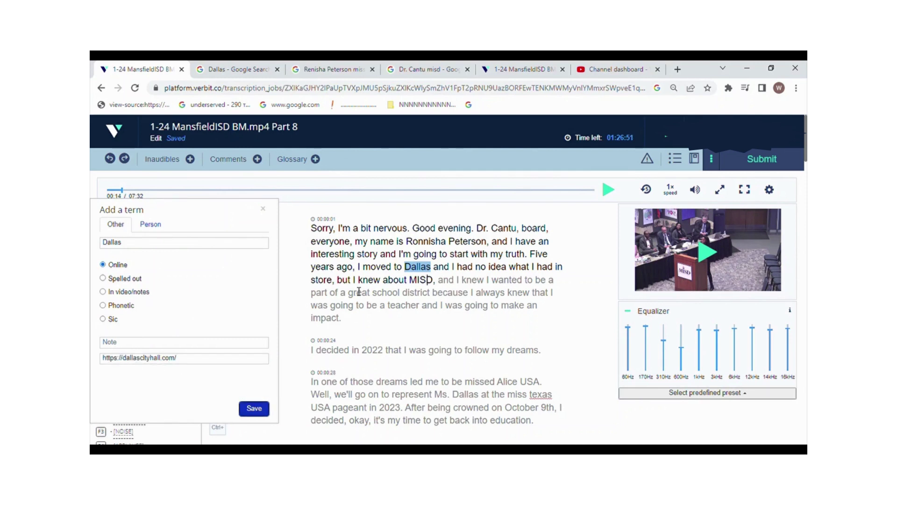
Listen to the recording up to "I decided in" and merge that paragraph into the preceding one, after "make an impact."
{"action": "left_click", "coordinate": [713, 259]}
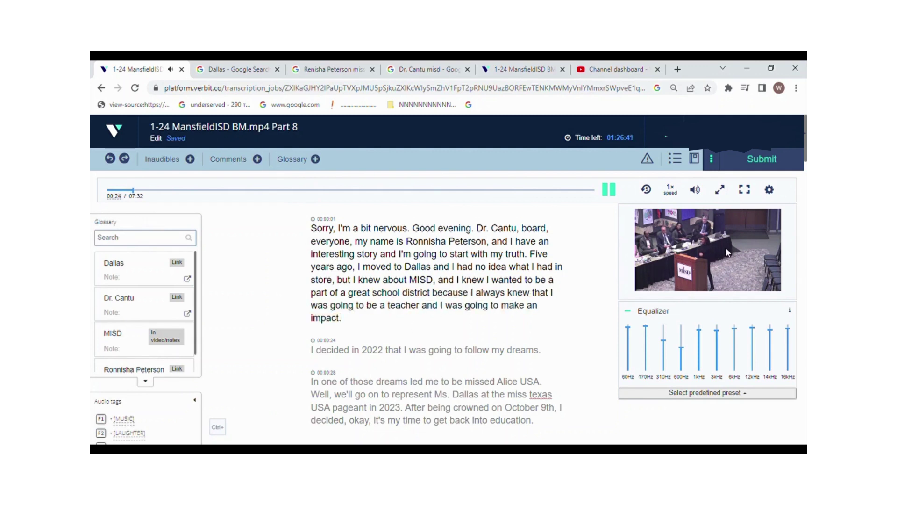
{"action": "left_click", "coordinate": [725, 248]}
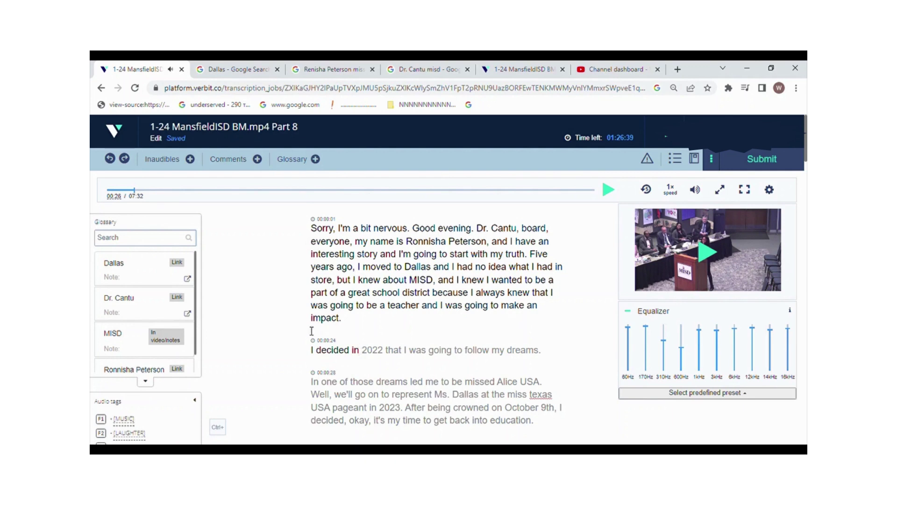
{"action": "key", "text": "BackSpace"}
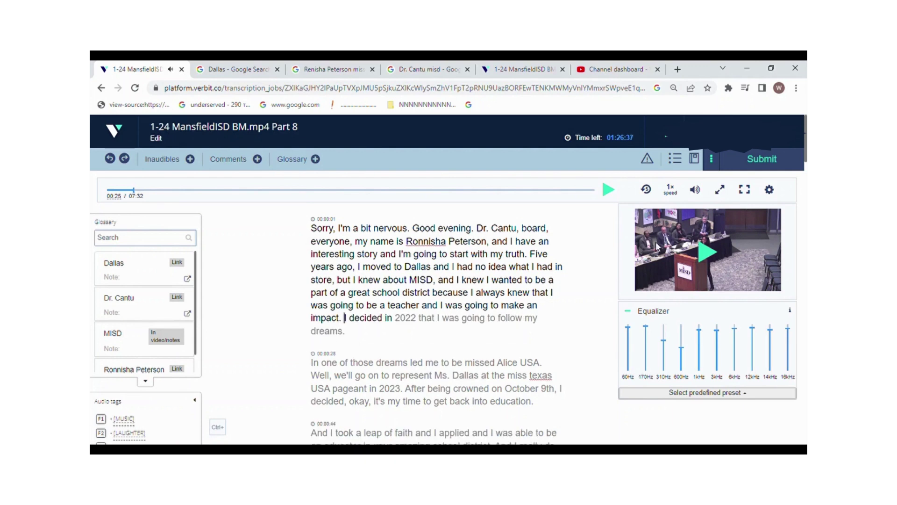
Listen on and join the "In one of those dreams" paragraph to the previous sentence as "follow my dreams and one of those dreams"
{"action": "left_click", "coordinate": [728, 242]}
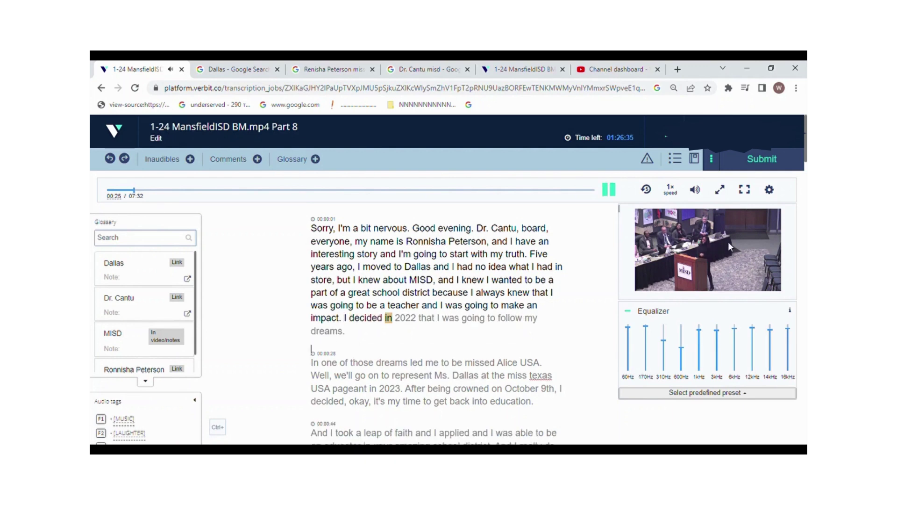
{"action": "left_click", "coordinate": [728, 242]}
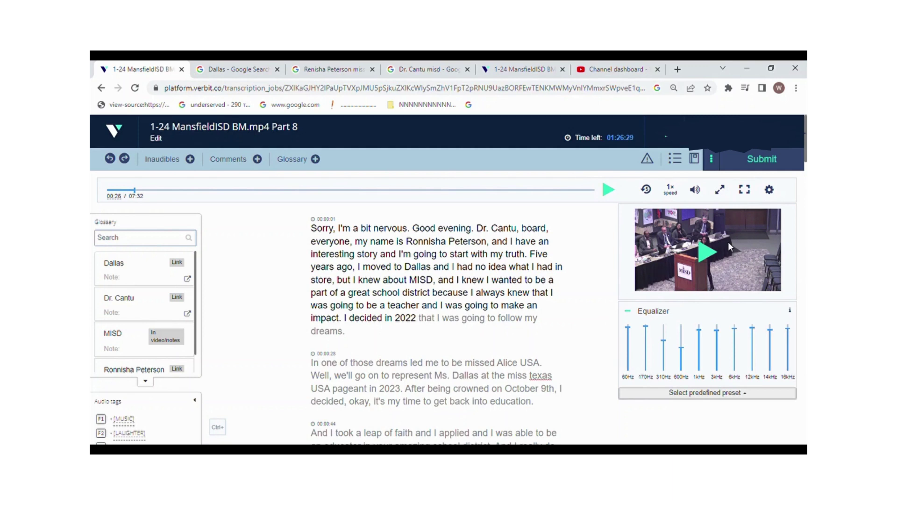
{"action": "left_click", "coordinate": [728, 242]}
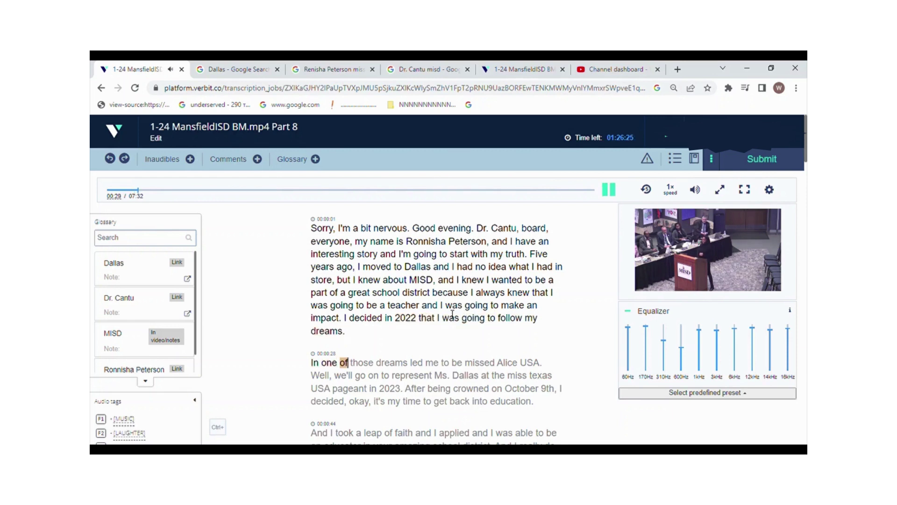
{"action": "left_click", "coordinate": [697, 245]}
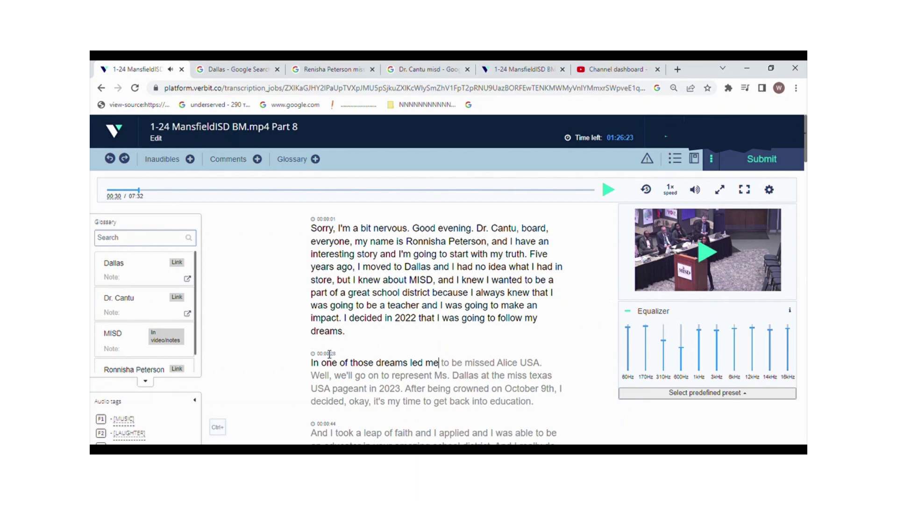
{"action": "left_click", "coordinate": [323, 368]}
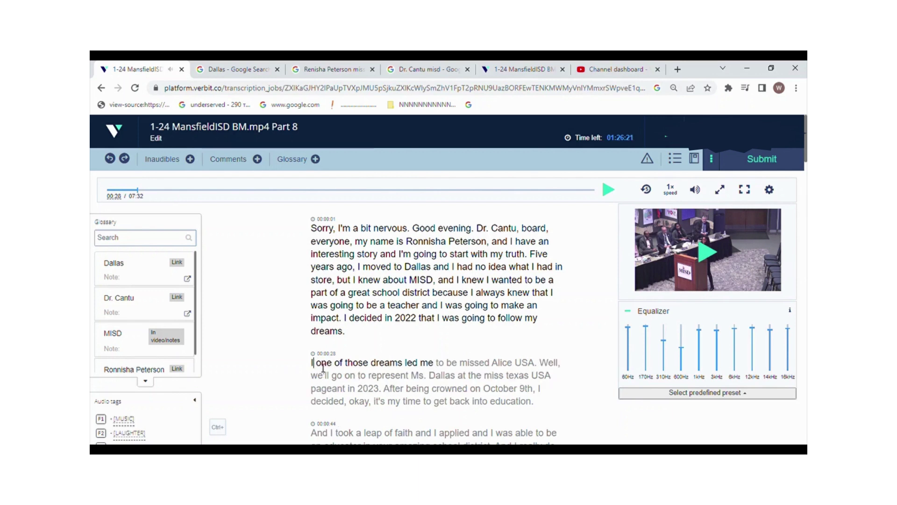
{"action": "key", "text": "BackSpace"}
{"action": "key", "text": "BackSpace"}
{"action": "key", "text": "BackSpace"}
{"action": "key", "text": "BackSpace"}
{"action": "key", "text": "BackSpace"}
{"action": "type", "text": "and"}
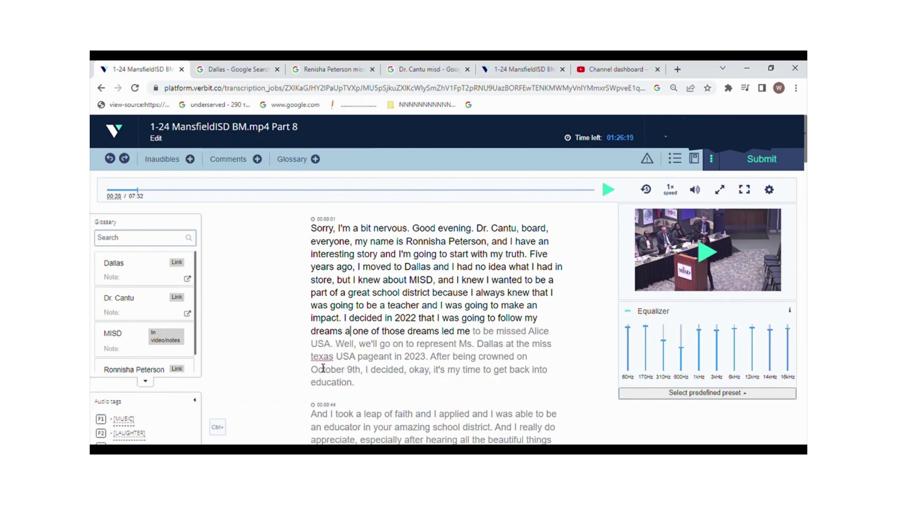
Listen to the following phrase and correct "missed Alice" to "Miss Dallas" before "USA"
{"action": "left_click", "coordinate": [698, 254]}
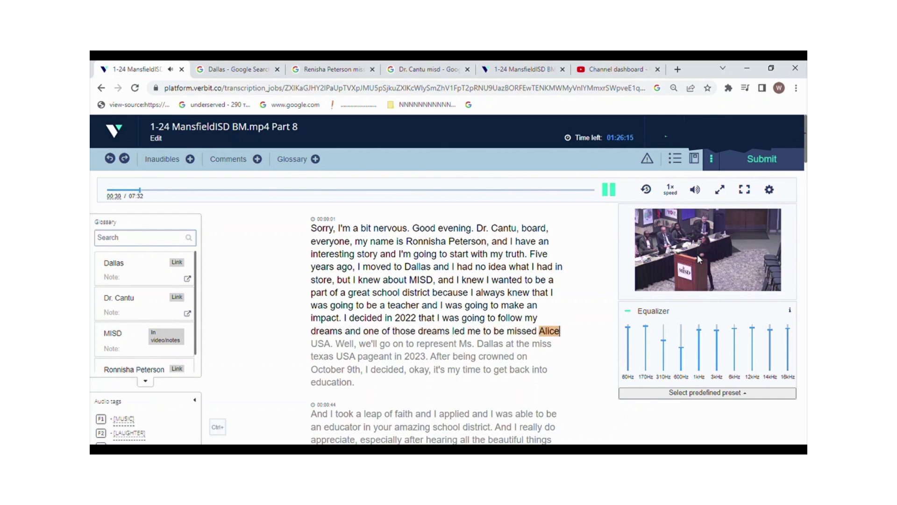
{"action": "left_click", "coordinate": [697, 254]}
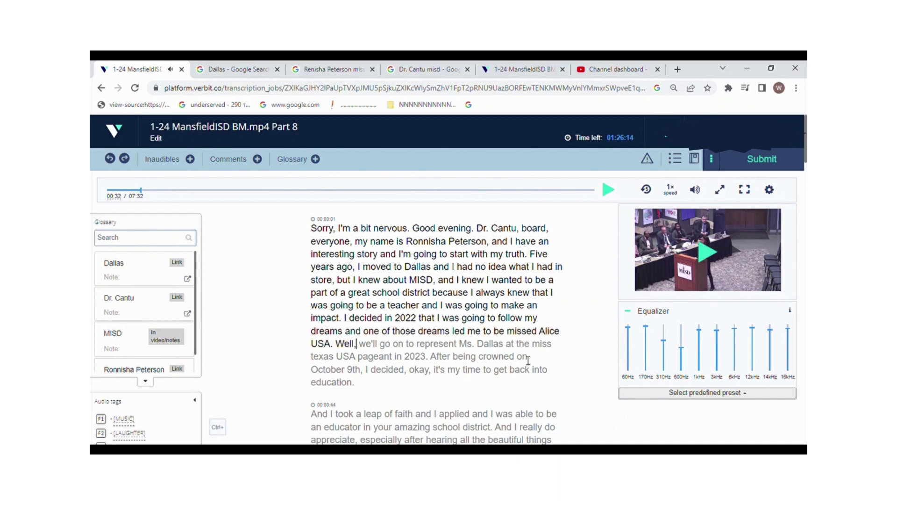
{"action": "left_click", "coordinate": [566, 330]}
{"action": "key", "text": "BackSpace"}
{"action": "key", "text": "BackSpace"}
{"action": "key", "text": "BackSpace"}
{"action": "key", "text": "BackSpace"}
{"action": "key", "text": "BackSpace"}
{"action": "key", "text": "BackSpace"}
{"action": "key", "text": "BackSpace"}
{"action": "key", "text": "BackSpace"}
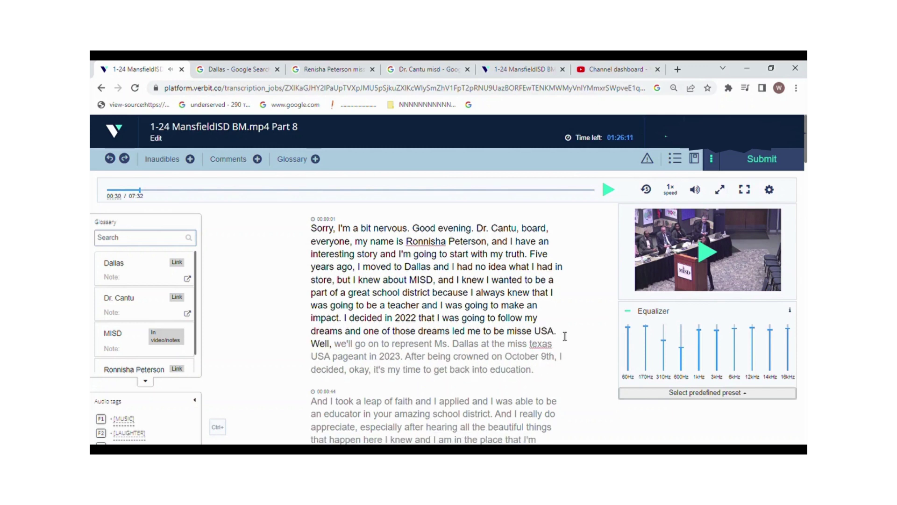
{"action": "type", "text": "Da"}
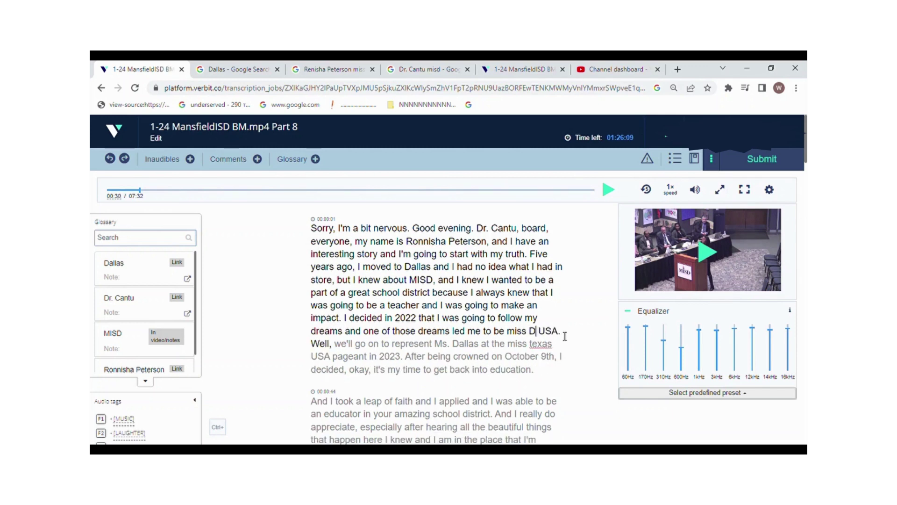
{"action": "key", "text": "BackSpace"}
{"action": "type", "text": "all"}
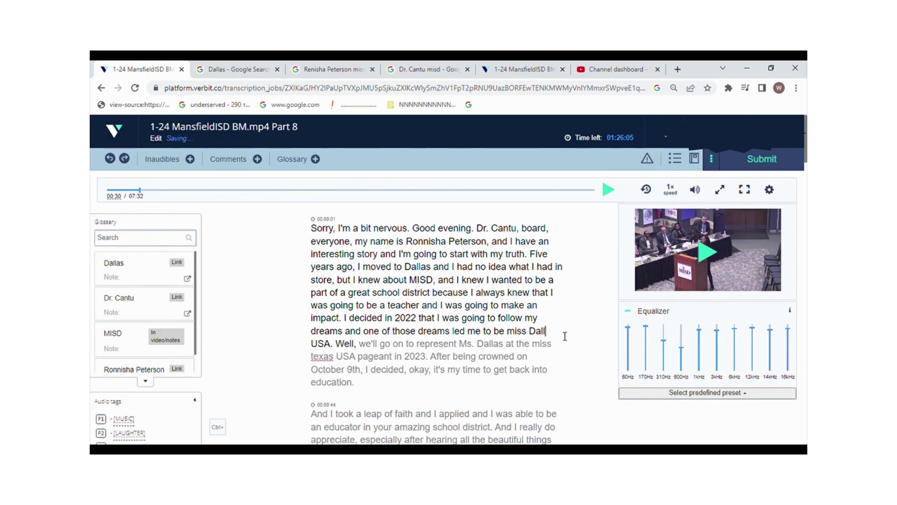
{"action": "type", "text": "as"}
{"action": "double_click", "coordinate": [517, 335]}
{"action": "type", "text": "Miss"}
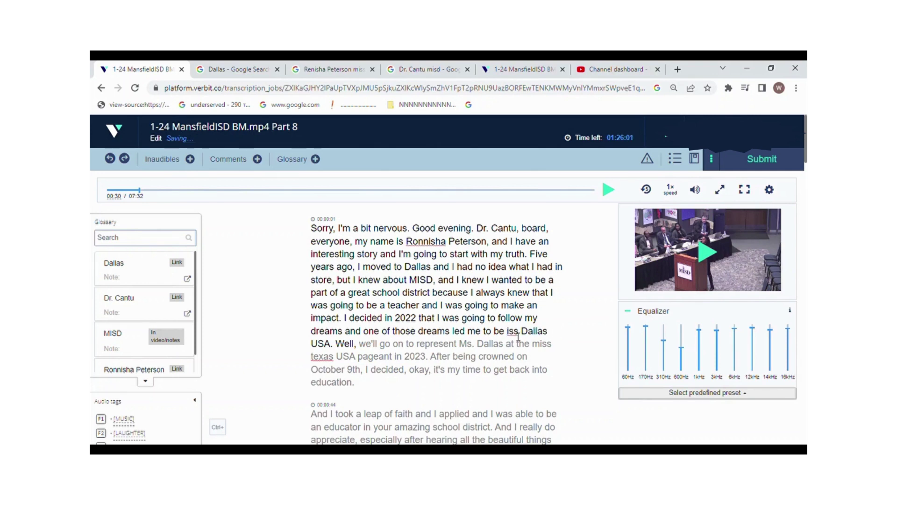
Listen to the next words and change "USA. Well, we'll go on" to "USA, where I'll go on"
{"action": "left_click", "coordinate": [711, 245]}
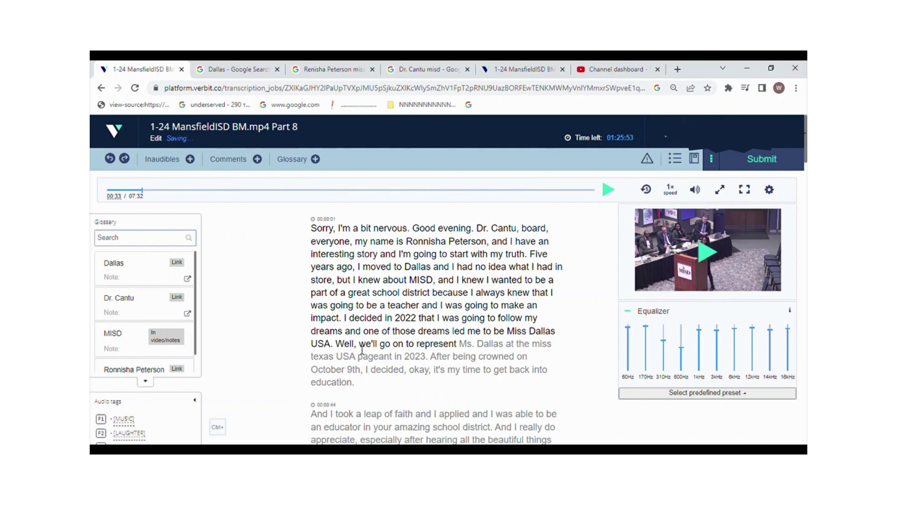
{"action": "left_click", "coordinate": [362, 350]}
{"action": "key", "text": "BackSpace"}
{"action": "key", "text": "BackSpace"}
{"action": "key", "text": "BackSpace"}
{"action": "key", "text": "BackSpace"}
{"action": "key", "text": "BackSpace"}
{"action": "key", "text": "BackSpace"}
{"action": "key", "text": "BackSpace"}
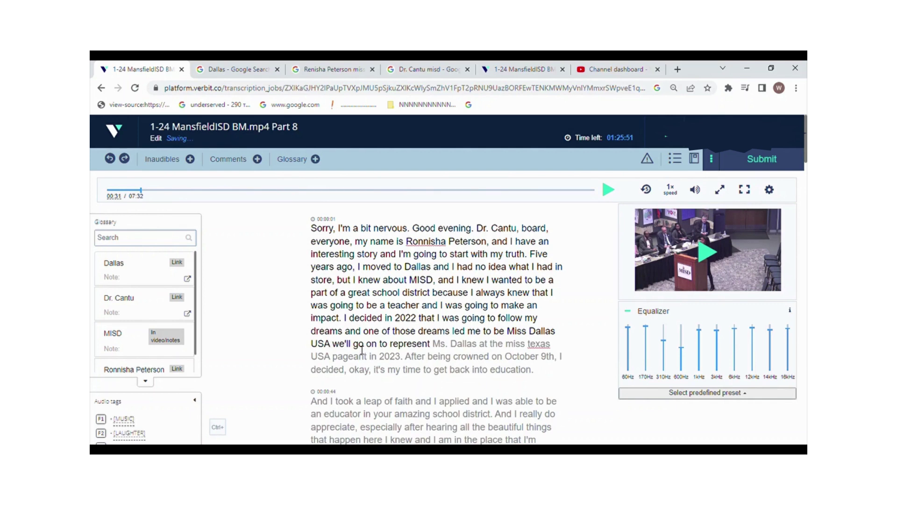
{"action": "type", "text": ", where"}
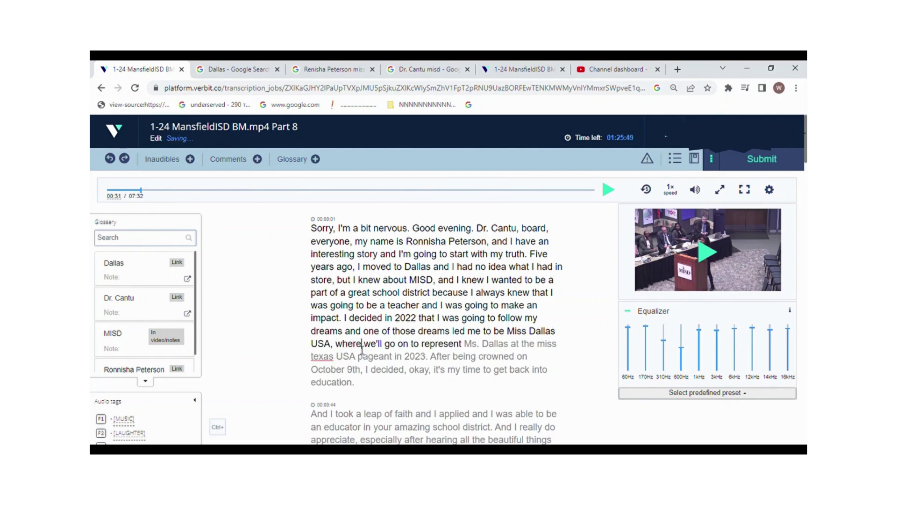
{"action": "left_click", "coordinate": [380, 348]}
{"action": "key", "text": "BackSpace"}
{"action": "key", "text": "BackSpace"}
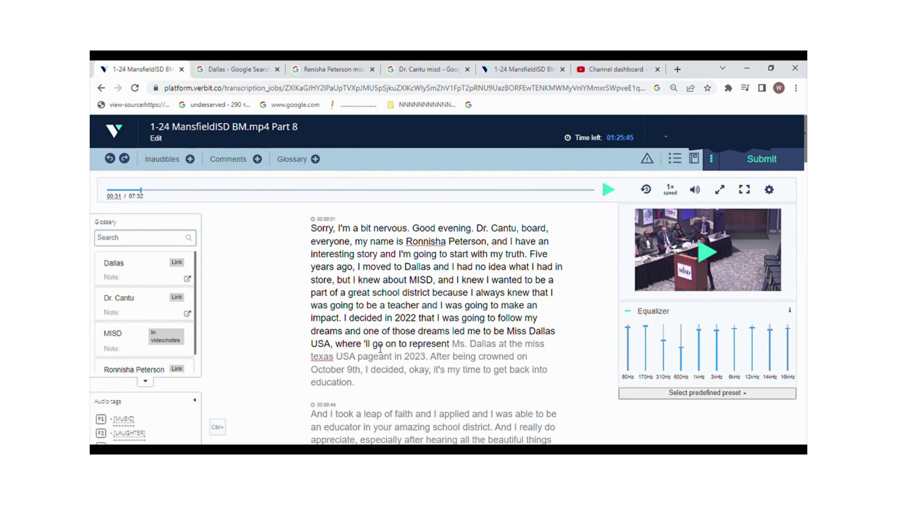
{"action": "type", "text": "I"}
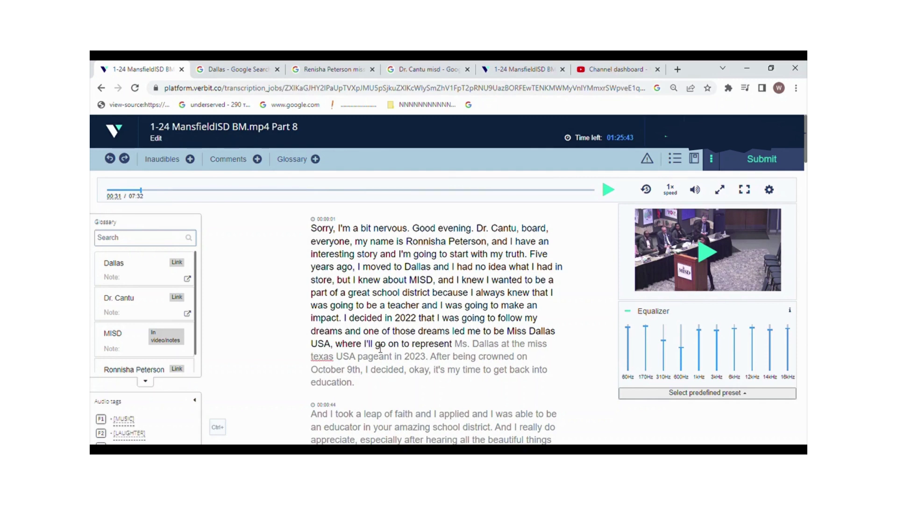
Replay the phrase and expand "I'll" to "I will" before "go on to represent"
{"action": "left_click", "coordinate": [661, 249]}
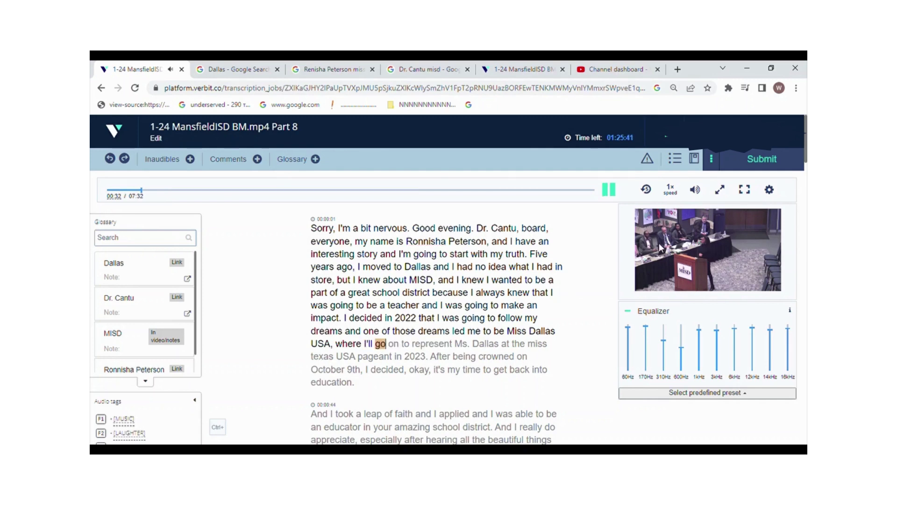
{"action": "left_click", "coordinate": [660, 249]}
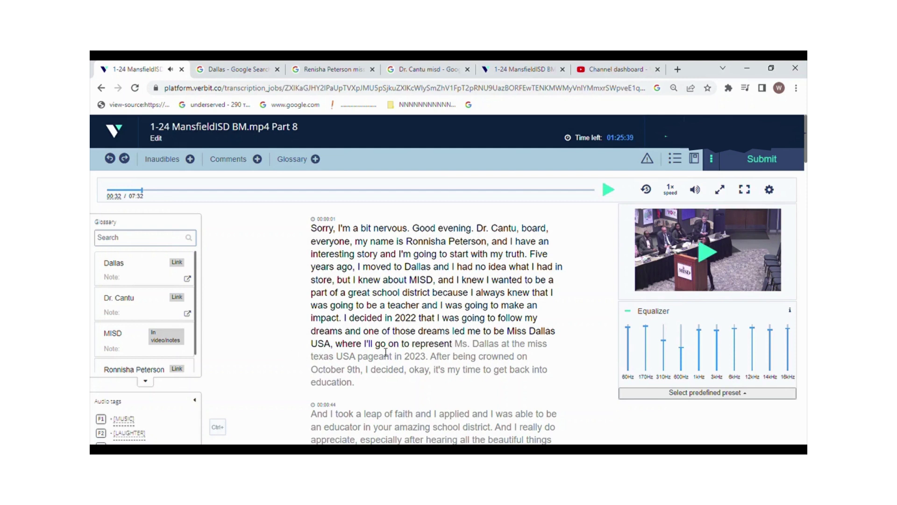
{"action": "left_click", "coordinate": [375, 348]}
{"action": "key", "text": "BackSpace"}
{"action": "key", "text": "BackSpace"}
{"action": "key", "text": "BackSpace"}
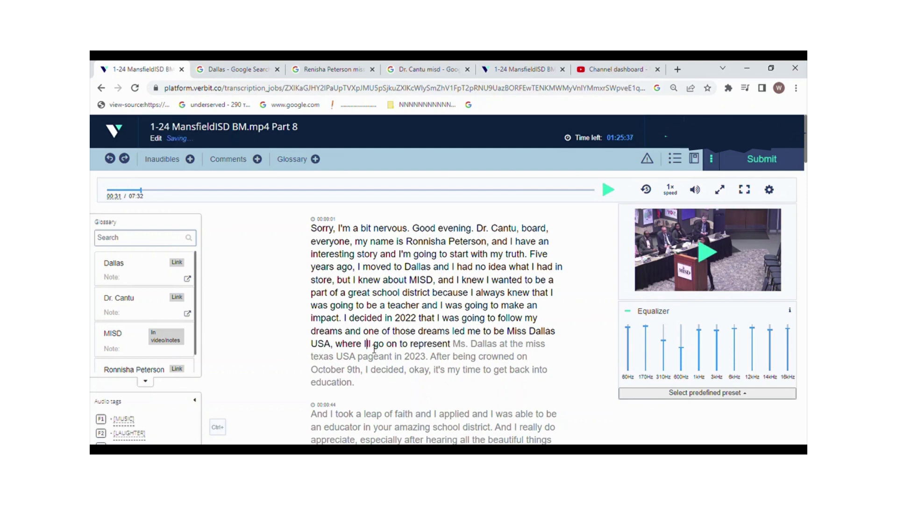
{"action": "type", "text": "will"}
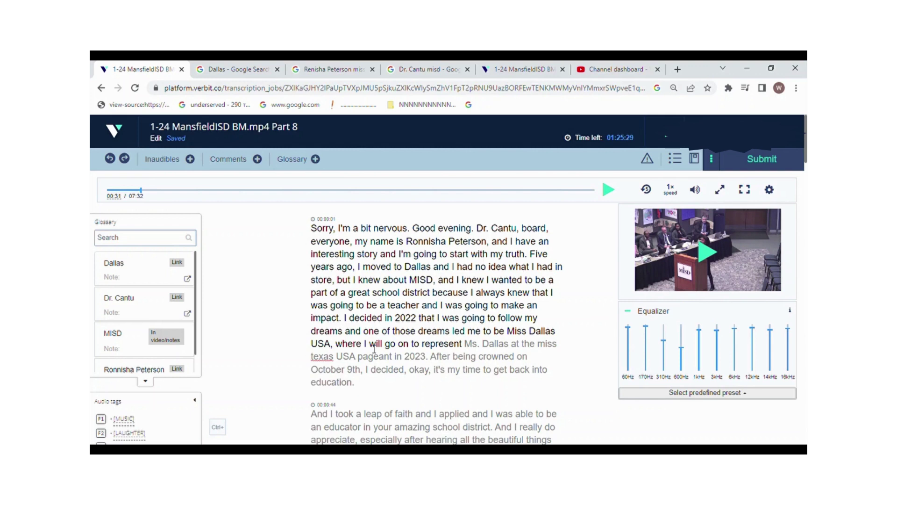
Listen to the rest of the phrase and change "Ms. Dallas" to "Miss Dallas" after "represent"
{"action": "left_click", "coordinate": [684, 286]}
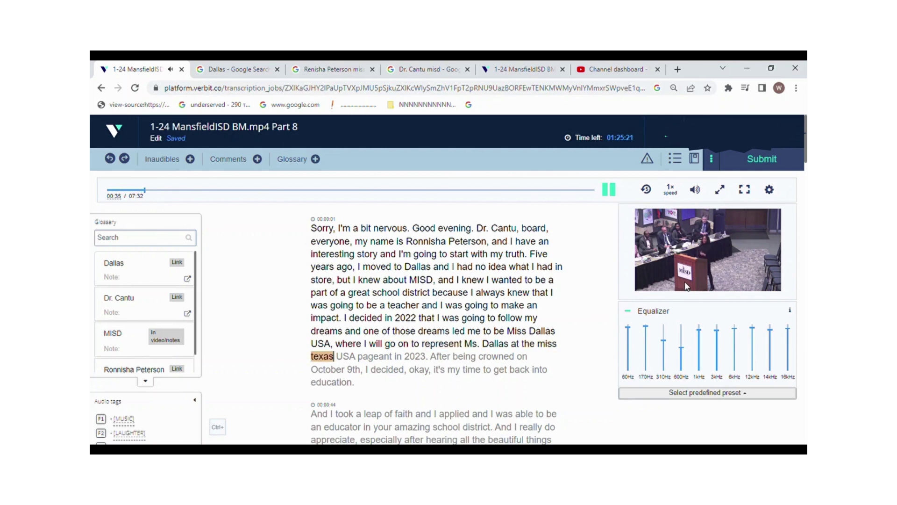
{"action": "key", "text": "Tab"}
{"action": "key", "text": "BackSpace"}
{"action": "key", "text": "BackSpace"}
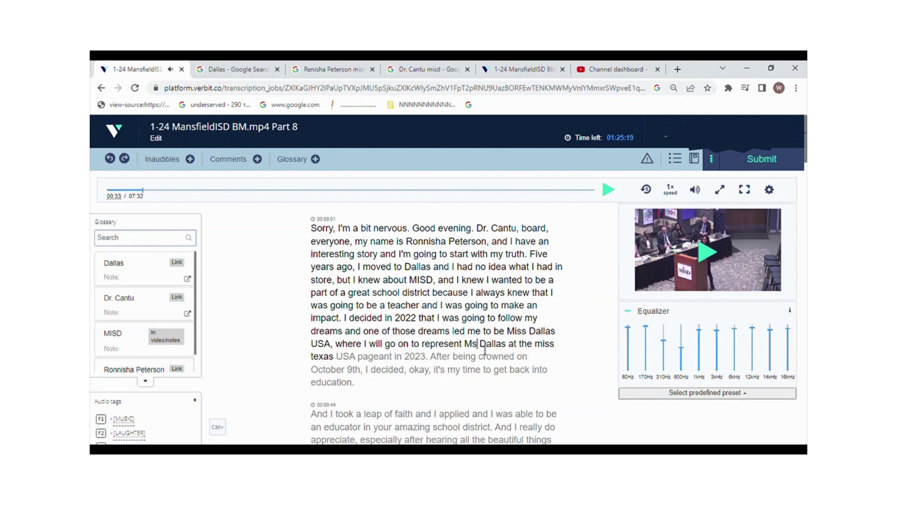
{"action": "type", "text": "iss"}
Check the pageant's name against the recording and capitalize "miss texas" as "Miss Texas" before "USA pageant"
{"action": "key", "text": "Tab"}
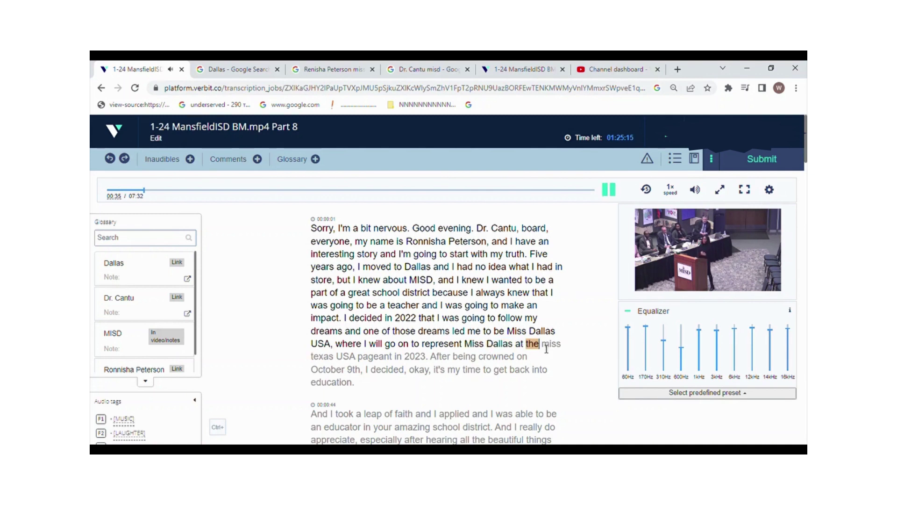
{"action": "key", "text": "Tab"}
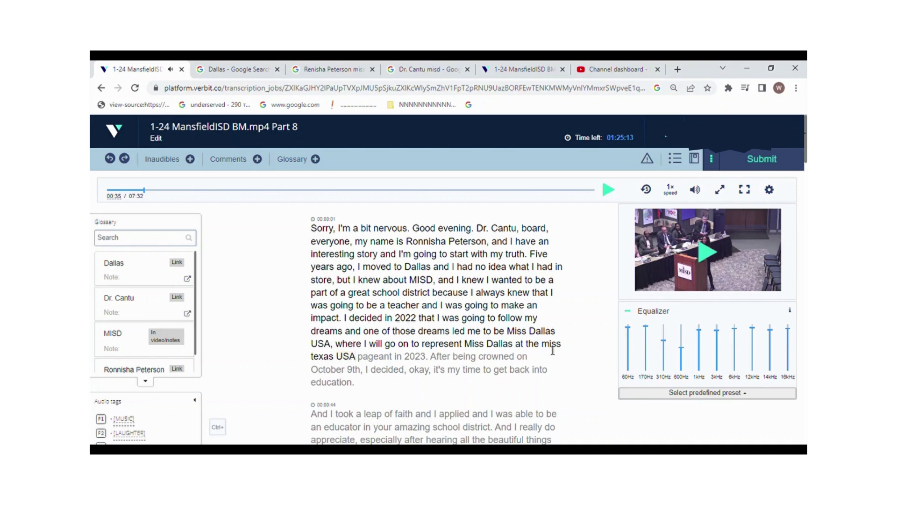
{"action": "key", "text": "BackSpace"}
{"action": "type", "text": "M"}
{"action": "left_click", "coordinate": [320, 359]}
{"action": "key", "text": "Delete"}
{"action": "type", "text": "T"}
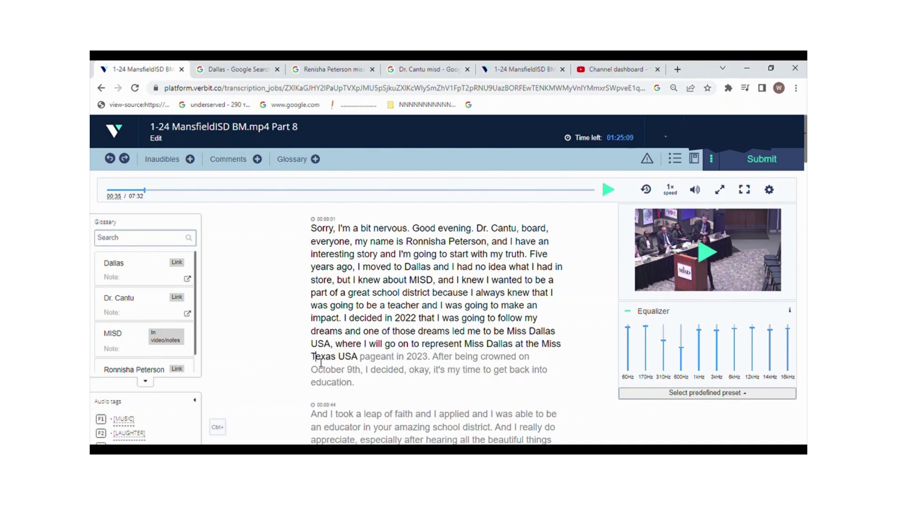
Listen through the pageant passage and merge the "And I took a leap" paragraph into the previous sentence as "education, and I took a leap"
{"action": "left_click", "coordinate": [727, 226]}
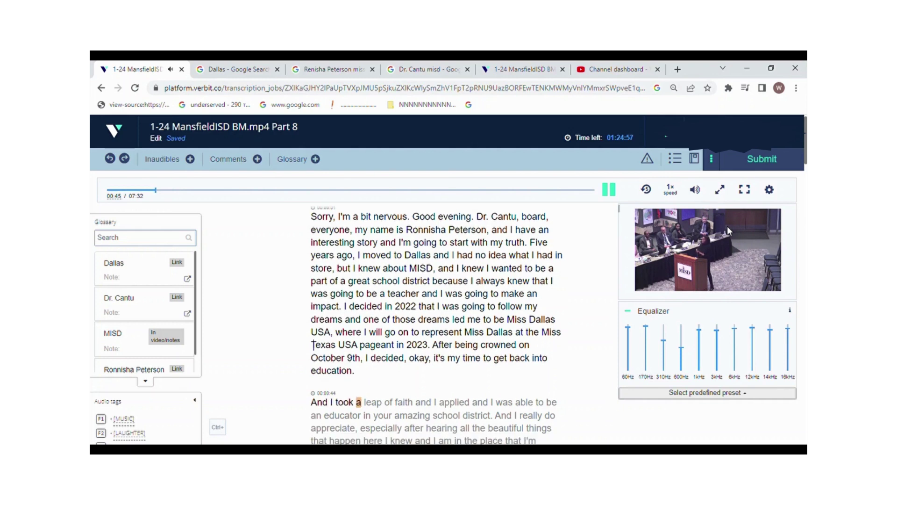
{"action": "left_click", "coordinate": [727, 225]}
{"action": "key", "text": "Home"}
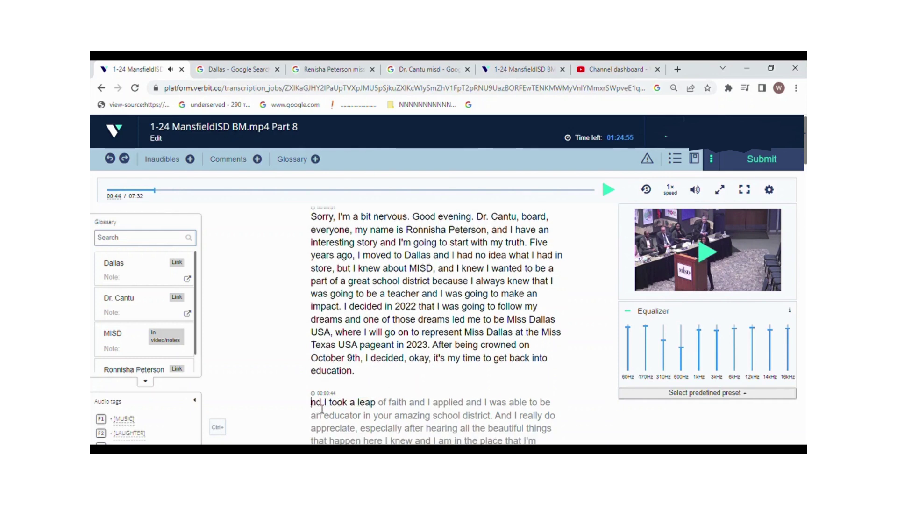
{"action": "key", "text": "BackSpace"}
{"action": "key", "text": "BackSpace"}
{"action": "key", "text": "Delete"}
{"action": "type", "text": ", "}
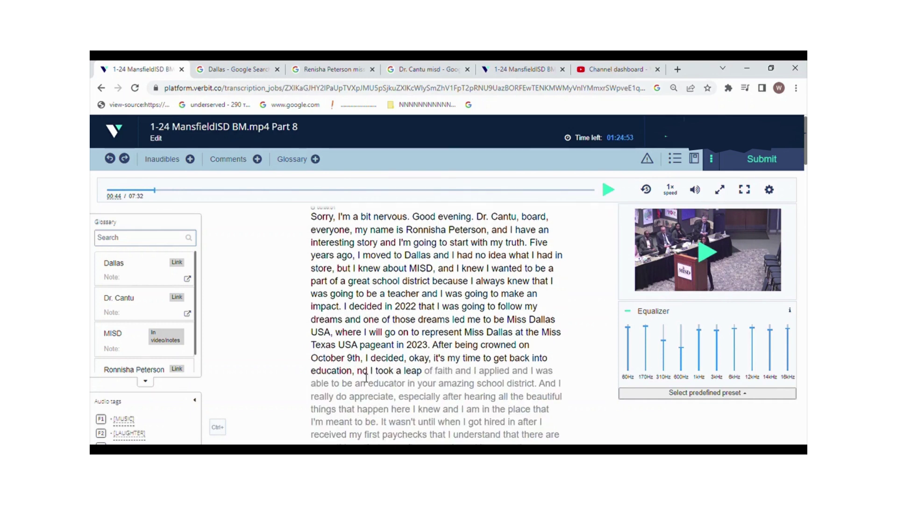
{"action": "type", "text": "a"}
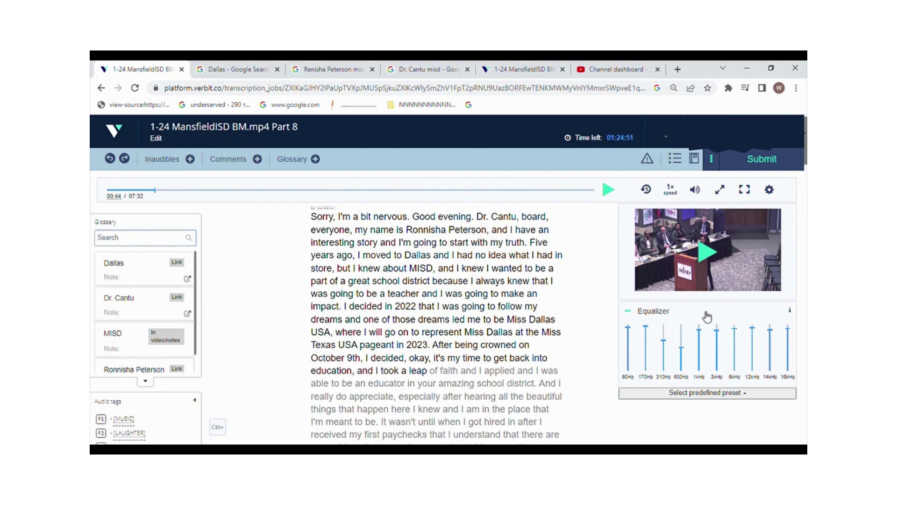
Listen to the next passage, remove "And" before "I really do appreciate" and add a comma after "things that happen here"
{"action": "left_click", "coordinate": [716, 265]}
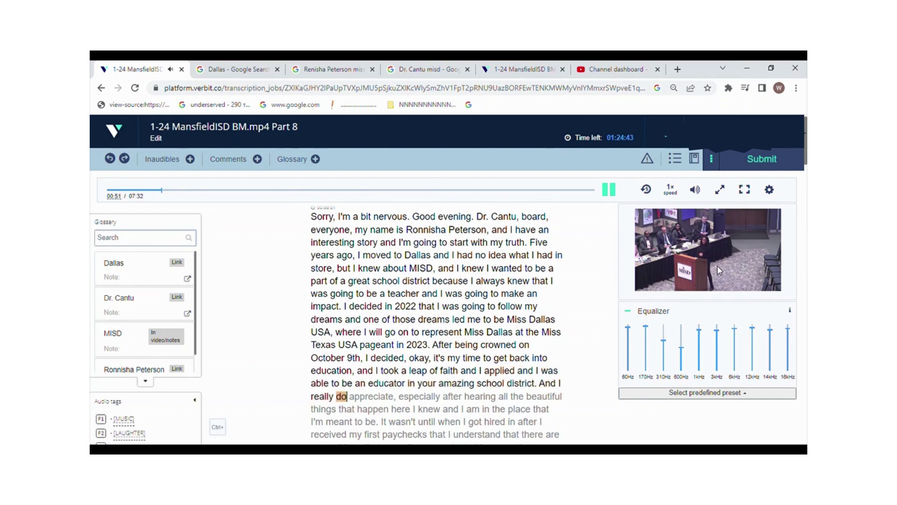
{"action": "left_click", "coordinate": [716, 265]}
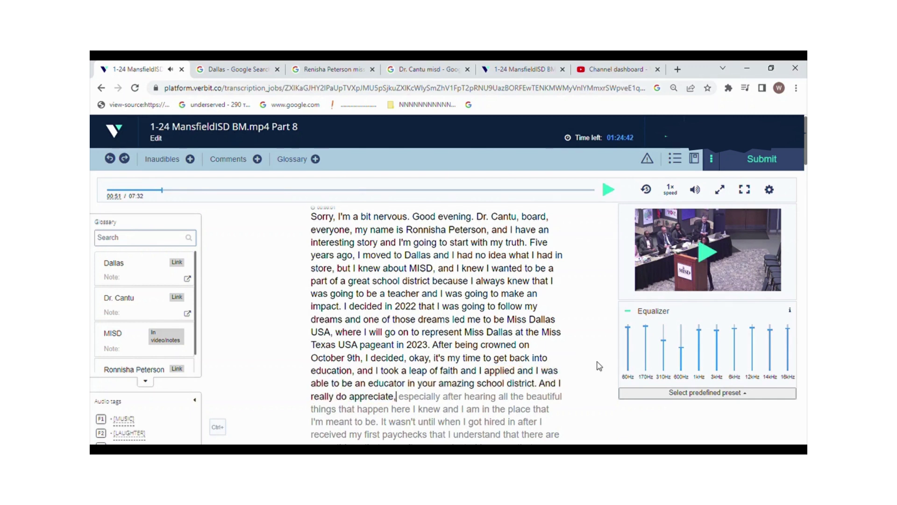
{"action": "left_click", "coordinate": [559, 385]}
{"action": "key", "text": "BackSpace"}
{"action": "key", "text": "BackSpace"}
{"action": "left_click", "coordinate": [714, 259]}
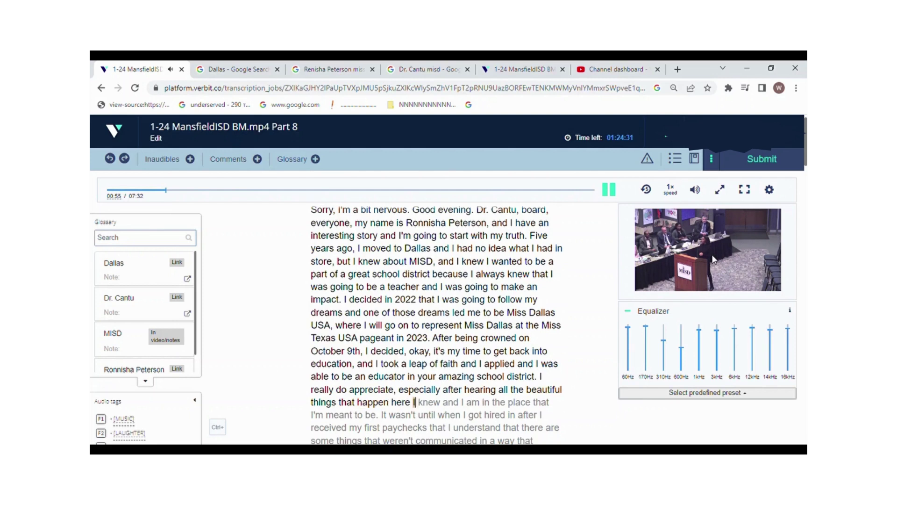
{"action": "left_click", "coordinate": [714, 260]}
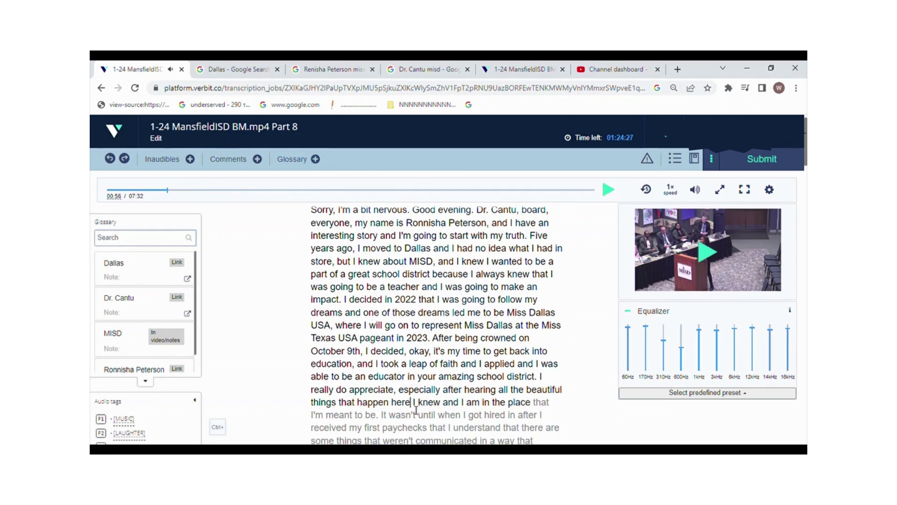
{"action": "type", "text": ","}
Listen to the hiring sentence and change "in" to "and" between "I got hired" and "after I received"
{"action": "left_click", "coordinate": [742, 232]}
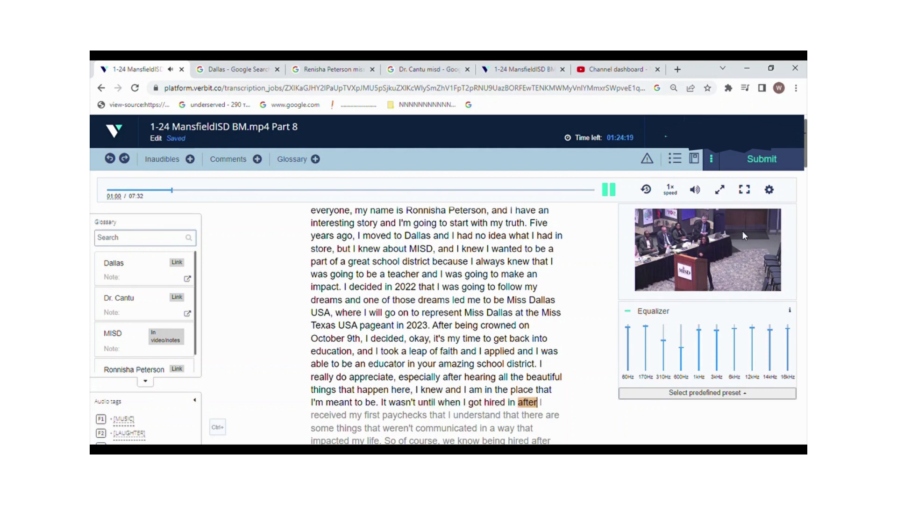
{"action": "left_click", "coordinate": [742, 231]}
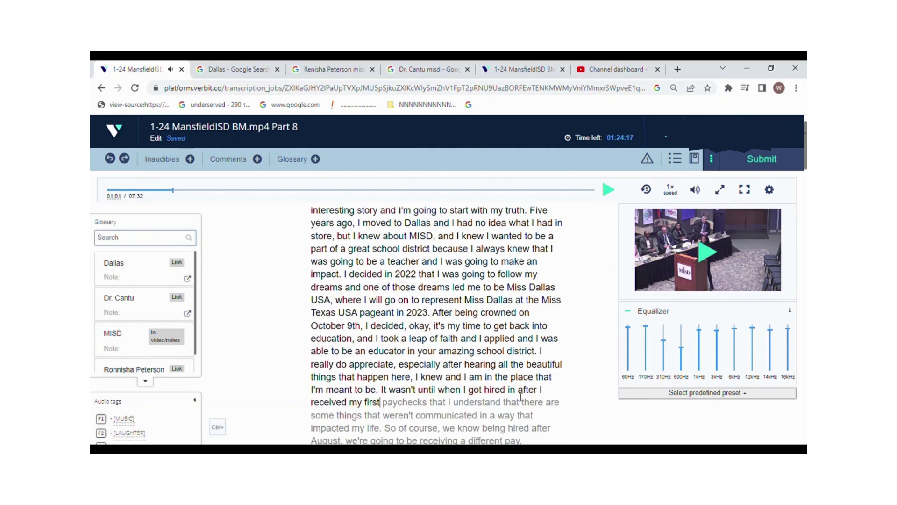
{"action": "key", "text": "BackSpace"}
{"action": "key", "text": "BackSpace"}
{"action": "type", "text": "and"}
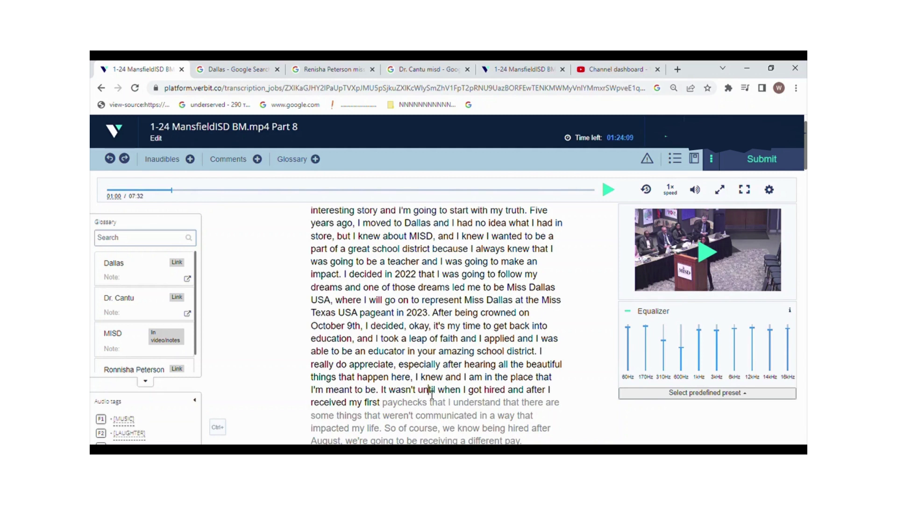
Replay the passage from "paychecks" through "impacted my life" several times to check its wording against the recording
{"action": "left_click", "coordinate": [716, 239]}
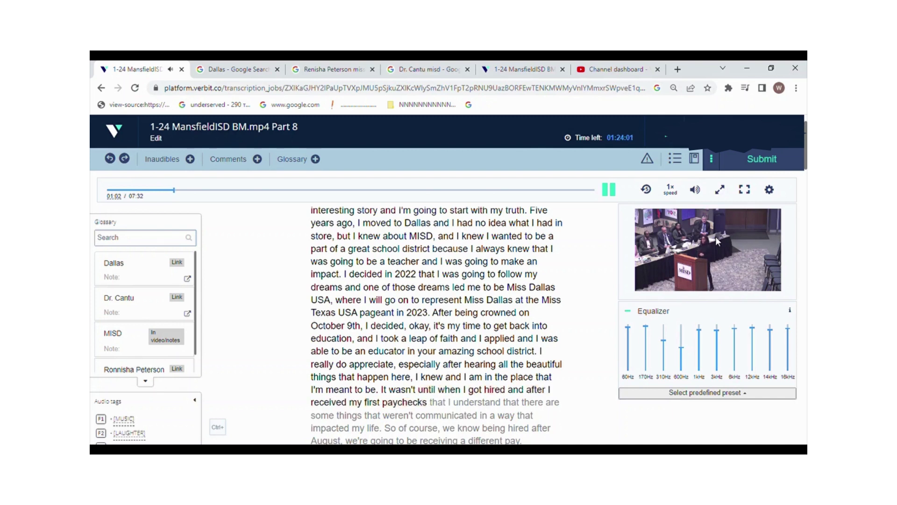
{"action": "left_click", "coordinate": [716, 236]}
{"action": "left_click", "coordinate": [716, 237]}
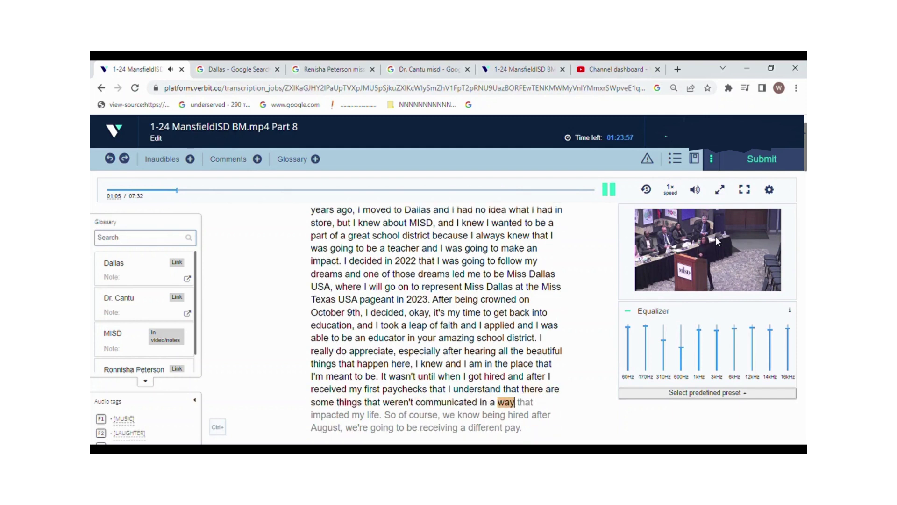
{"action": "left_click", "coordinate": [715, 236]}
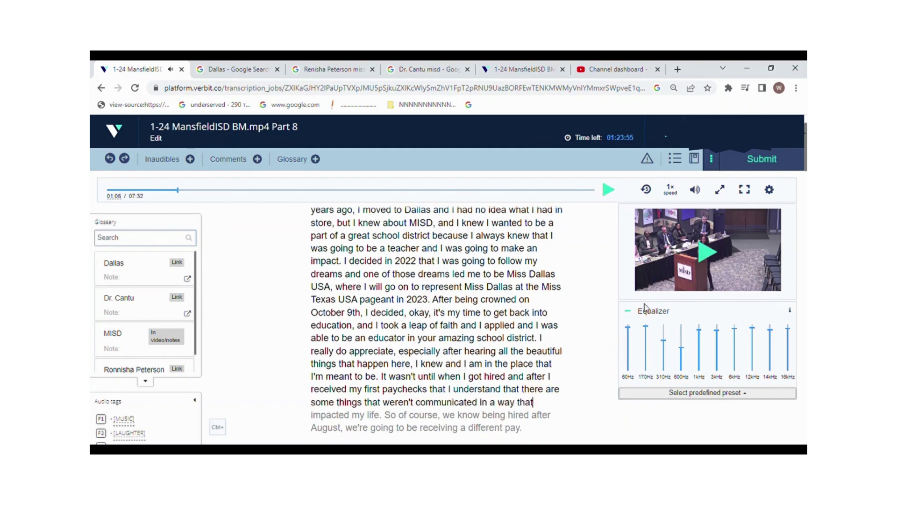
{"action": "left_click", "coordinate": [538, 404]}
{"action": "left_click", "coordinate": [720, 264]}
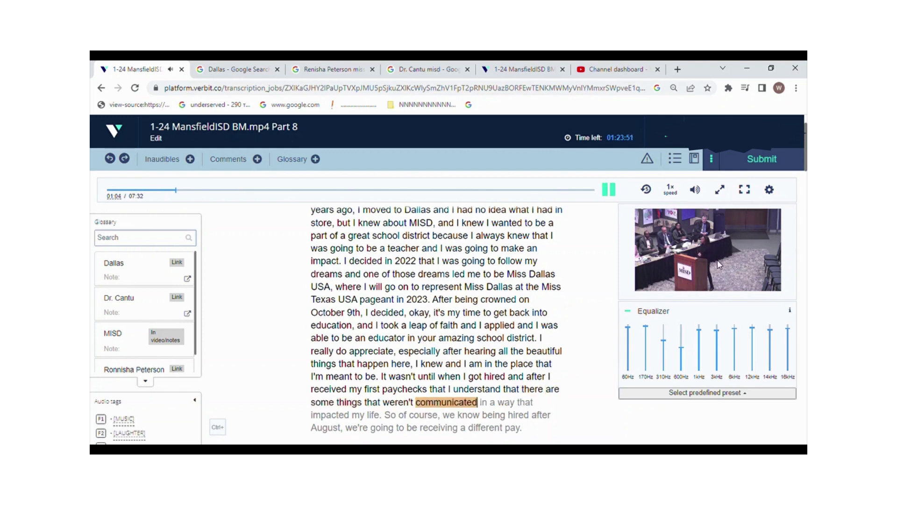
{"action": "left_click", "coordinate": [720, 264]}
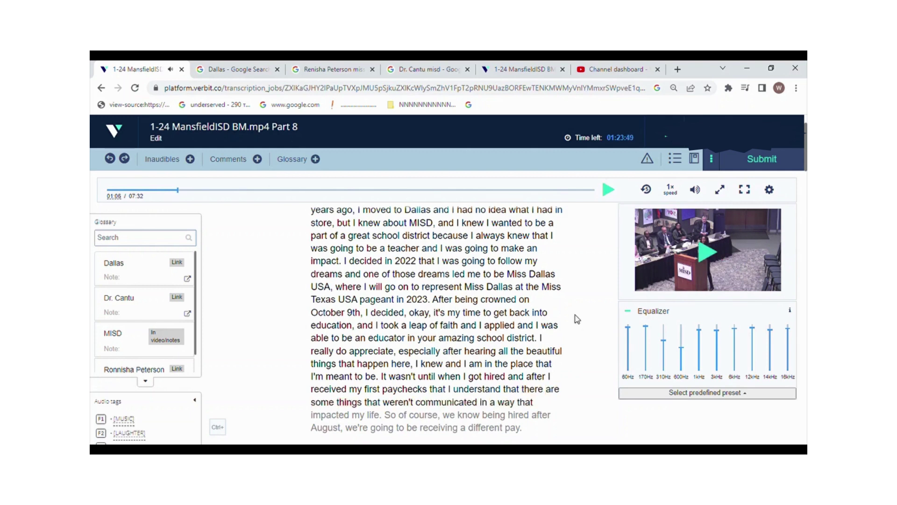
{"action": "key", "text": "ctrl+space"}
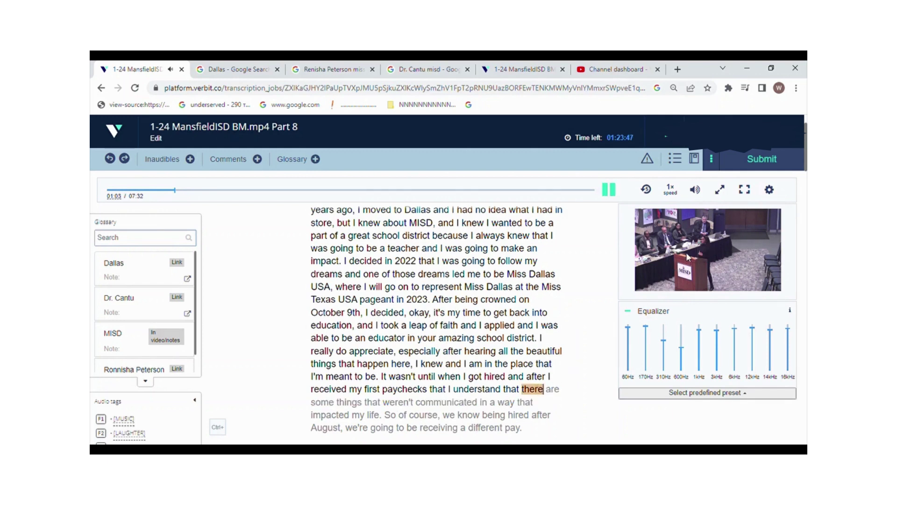
{"action": "key", "text": "ctrl+space"}
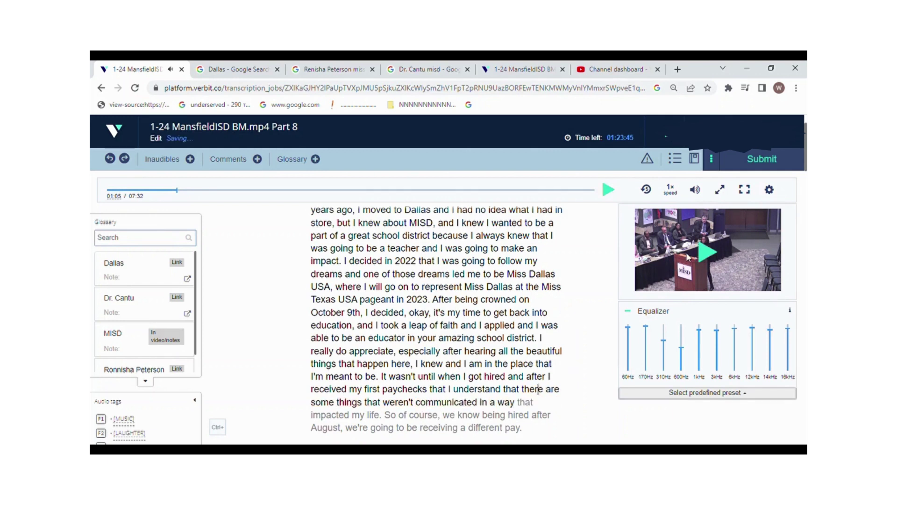
{"action": "key", "text": "ctrl+space"}
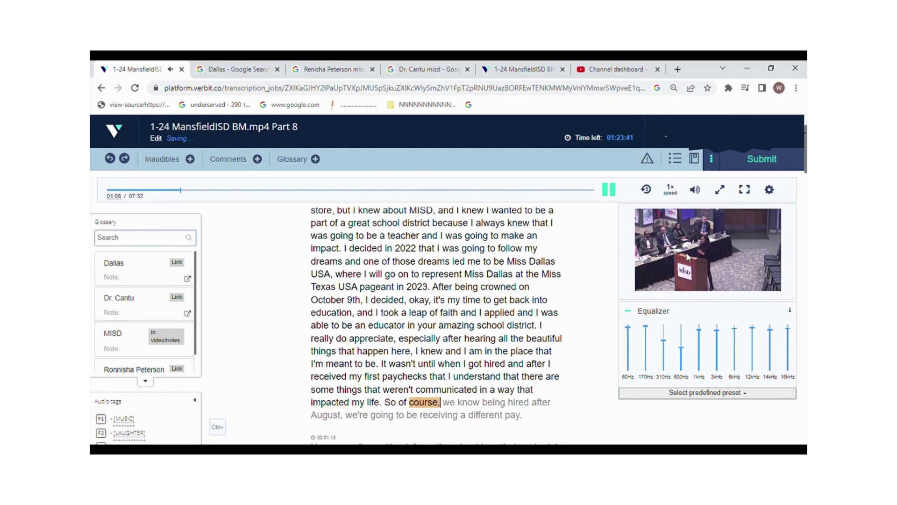
{"action": "key", "text": "ctrl+space"}
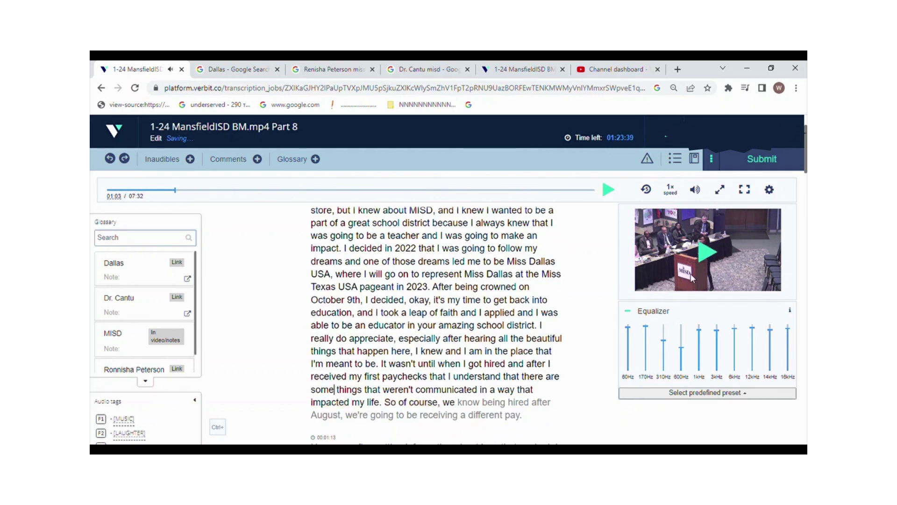
Replay the end of the passage and change "So of course" to "Of course" after "impacted my life."
{"action": "left_click", "coordinate": [690, 273]}
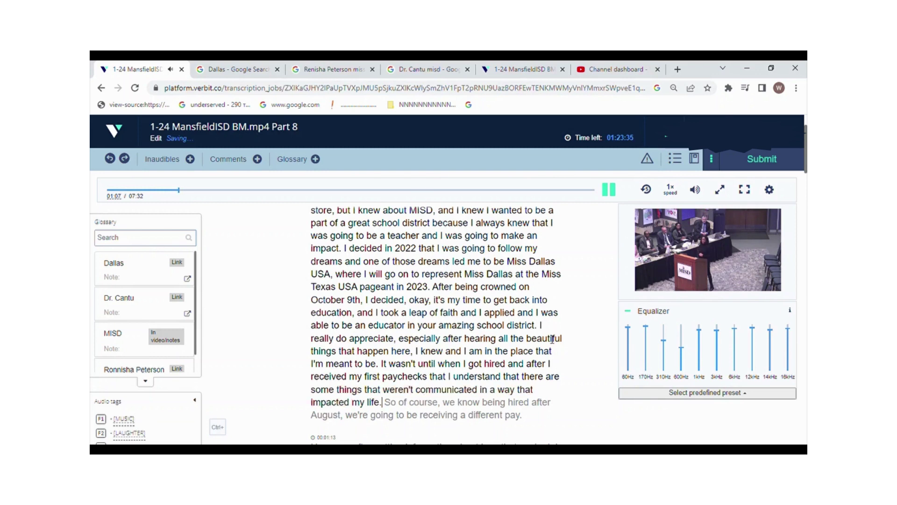
{"action": "key", "text": "ctrl+space"}
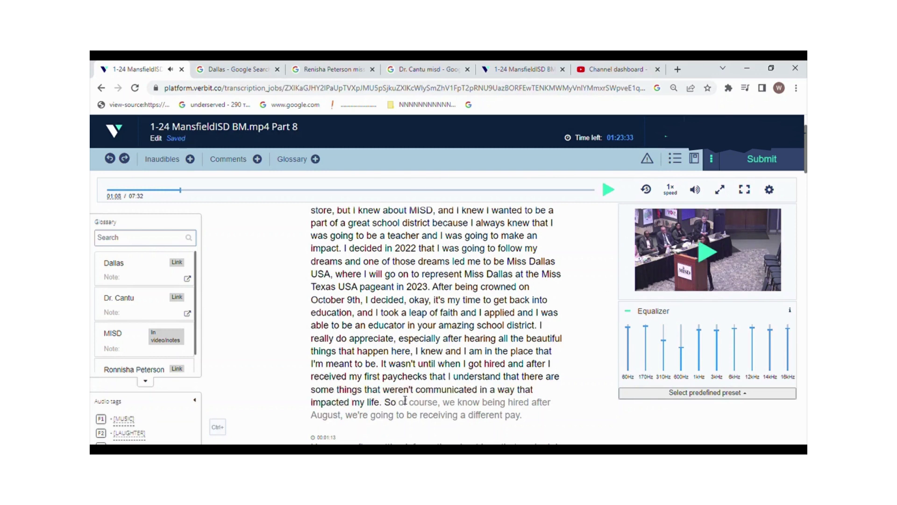
{"action": "key", "text": "BackSpace"}
{"action": "key", "text": "BackSpace"}
{"action": "key", "text": "BackSpace"}
{"action": "key", "text": "BackSpace"}
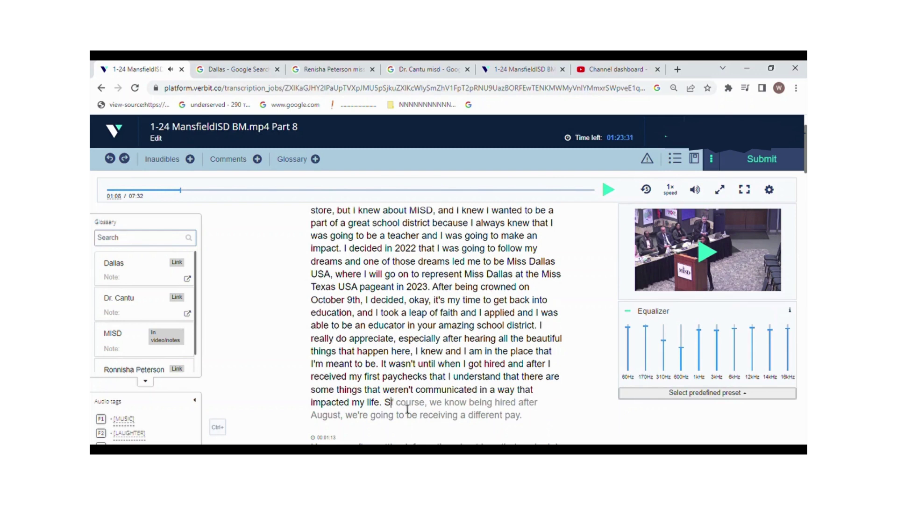
{"action": "type", "text": "O"}
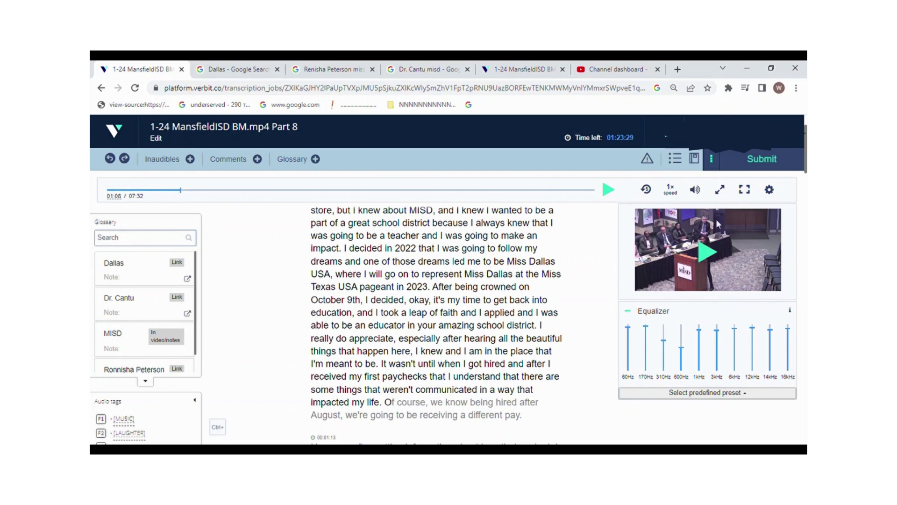
Listen on, merge the "However" paragraph into the preceding one, and insert "so" before "it doesn't specify anything"
{"action": "left_click", "coordinate": [723, 236]}
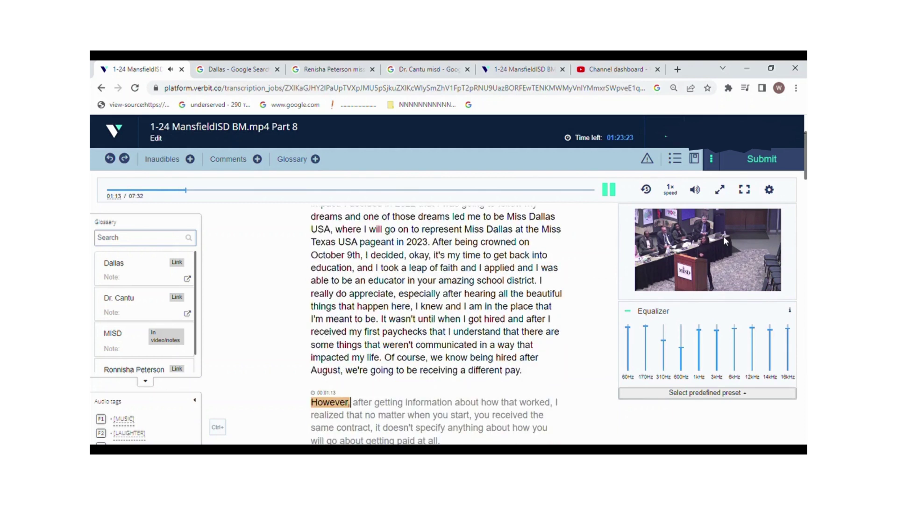
{"action": "left_click", "coordinate": [723, 237]}
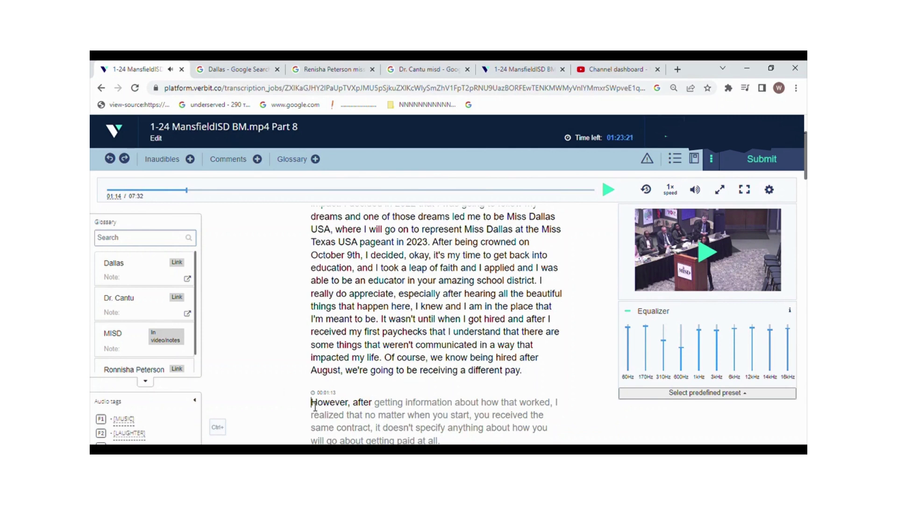
{"action": "key", "text": "BackSpace"}
{"action": "left_click", "coordinate": [700, 245]}
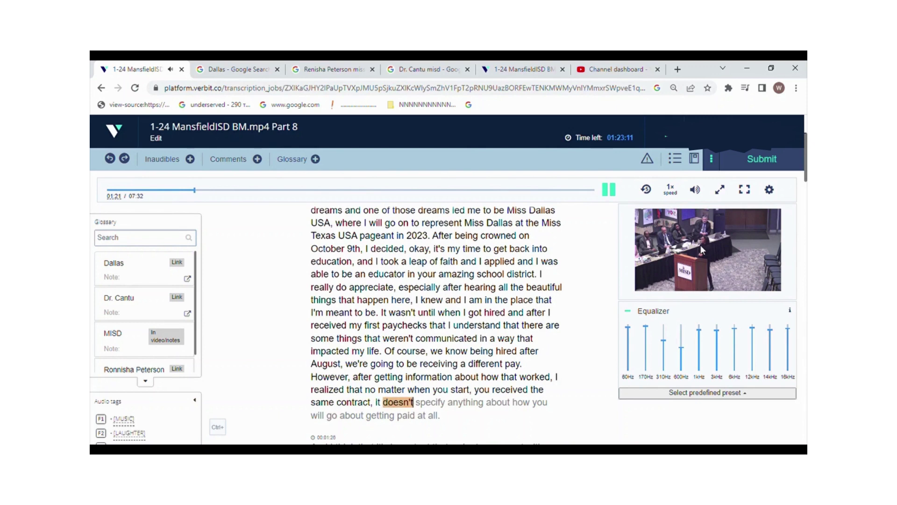
{"action": "left_click", "coordinate": [700, 244]}
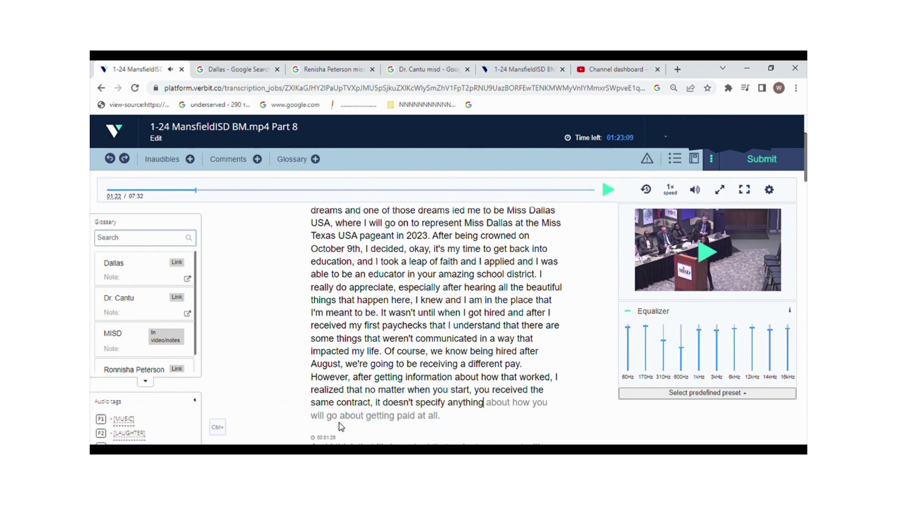
{"action": "type", "text": "so"}
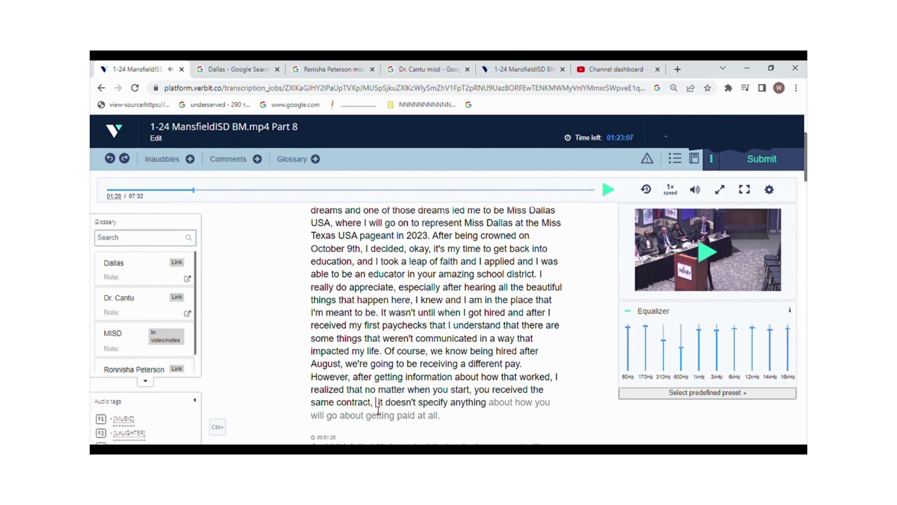
Listen on, remove "And" before "I think that it's important that" and merge that paragraph into the preceding one
{"action": "left_click", "coordinate": [695, 238]}
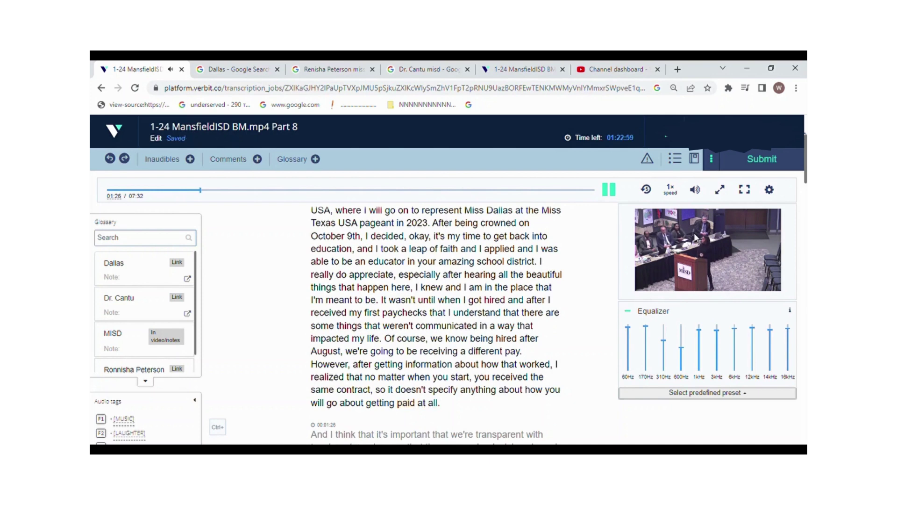
{"action": "left_click", "coordinate": [696, 238]}
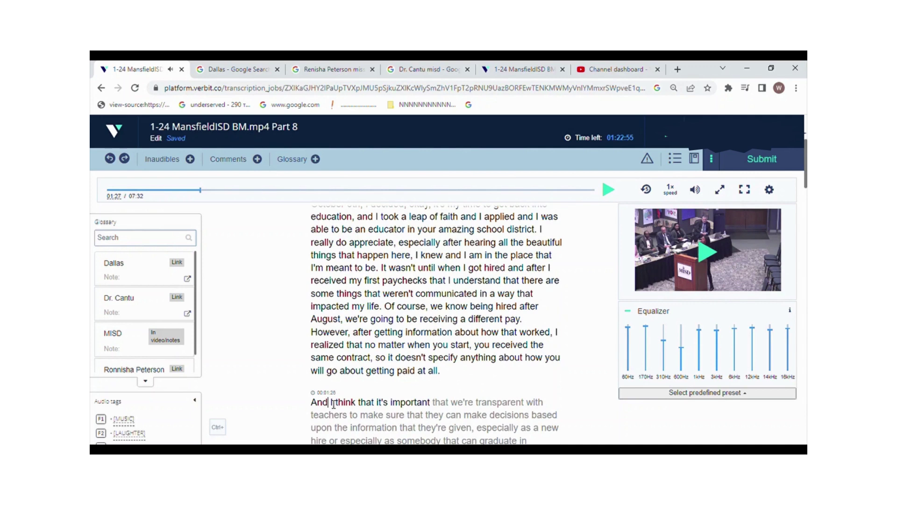
{"action": "key", "text": "BackSpace"}
{"action": "key", "text": "BackSpace"}
{"action": "key", "text": "BackSpace"}
{"action": "key", "text": "BackSpace"}
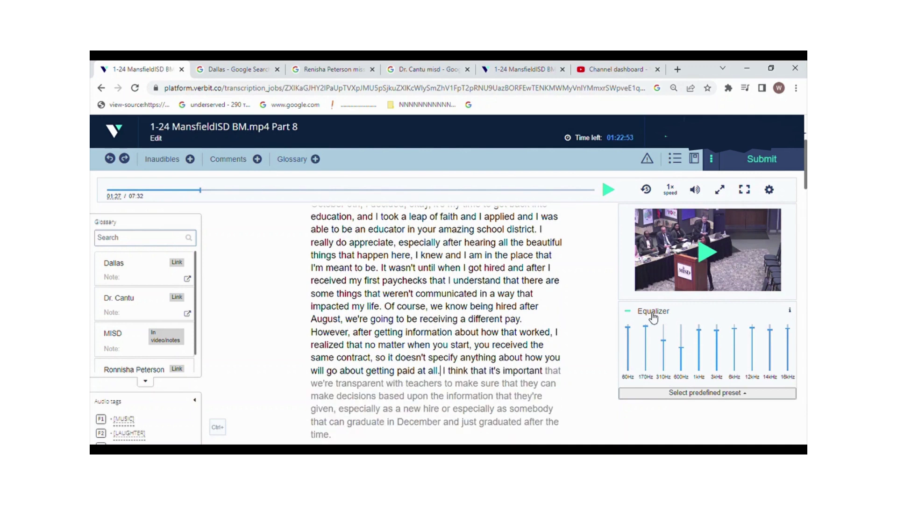
Listen on, change "just graduated" to "just graduate", and merge the "I think that it's important." paragraph into the preceding one
{"action": "left_click", "coordinate": [715, 282]}
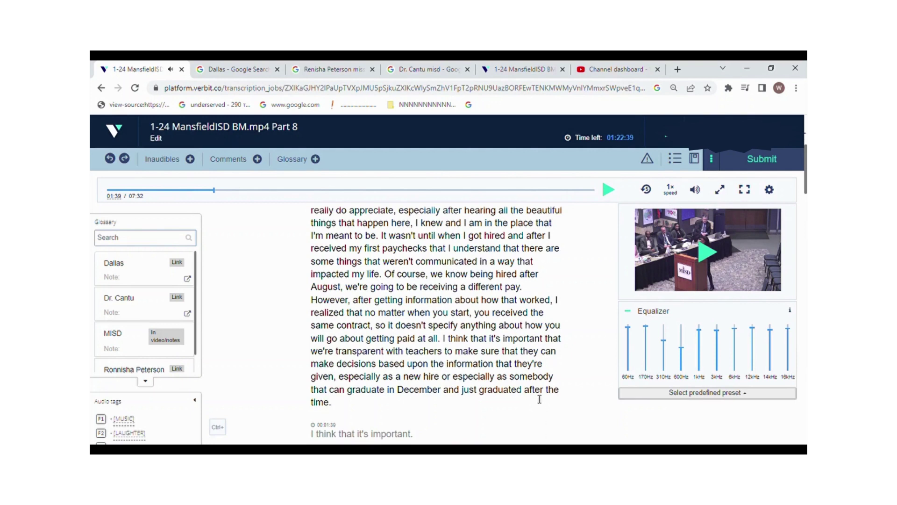
{"action": "key", "text": "BackSpace"}
{"action": "left_click", "coordinate": [701, 269]}
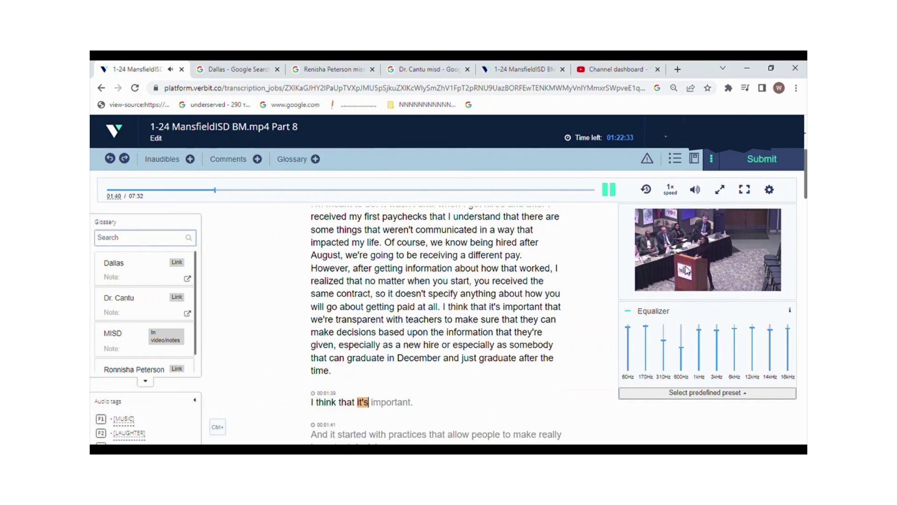
{"action": "key", "text": "Tab"}
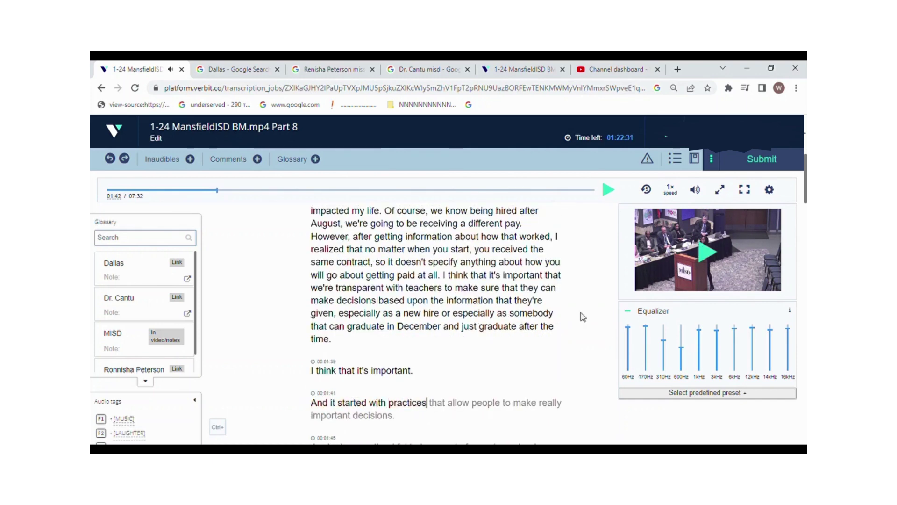
{"action": "key", "text": "BackSpace"}
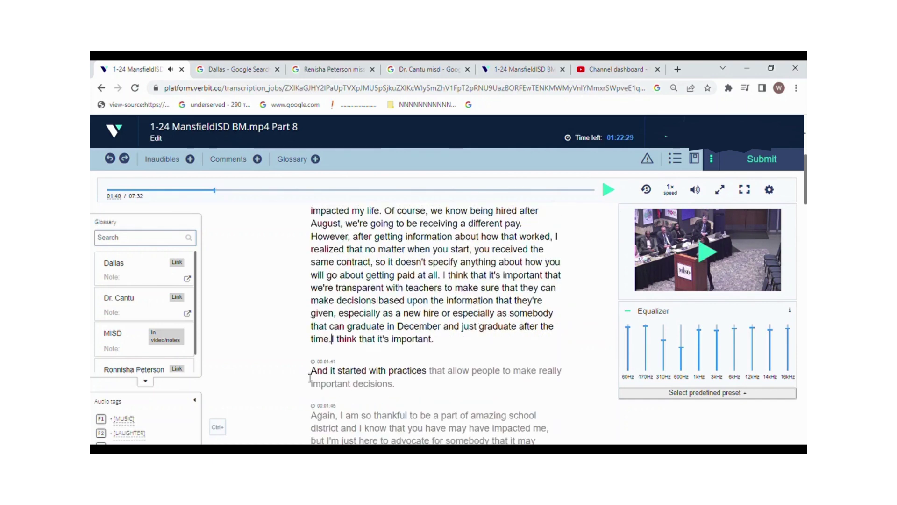
Merge the "And it started with practices" paragraph into the previous sentence as "important and it started with practices"
{"action": "key", "text": "BackSpace"}
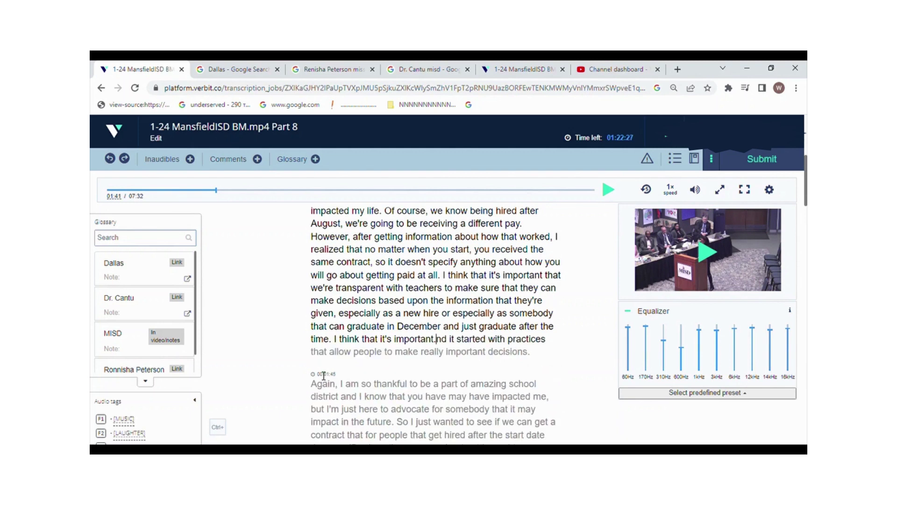
{"action": "key", "text": "BackSpace"}
{"action": "key", "text": "BackSpace"}
{"action": "key", "text": "Delete"}
{"action": "type", "text": "a"}
Listen through "important decisions", merge the "Again, I am so thankful" paragraph into the preceding one, and resume playback
{"action": "left_click", "coordinate": [708, 254]}
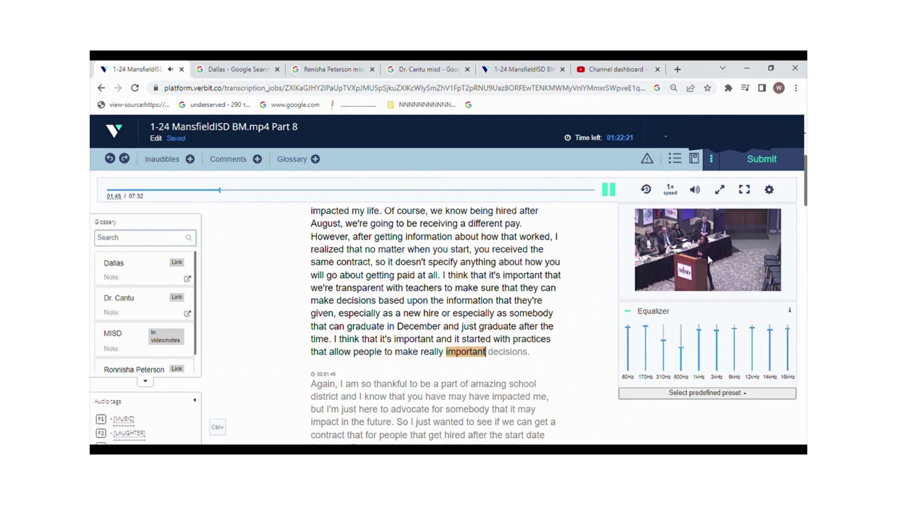
{"action": "left_click", "coordinate": [314, 388]}
{"action": "key", "text": "BackSpace"}
{"action": "left_click", "coordinate": [730, 234]}
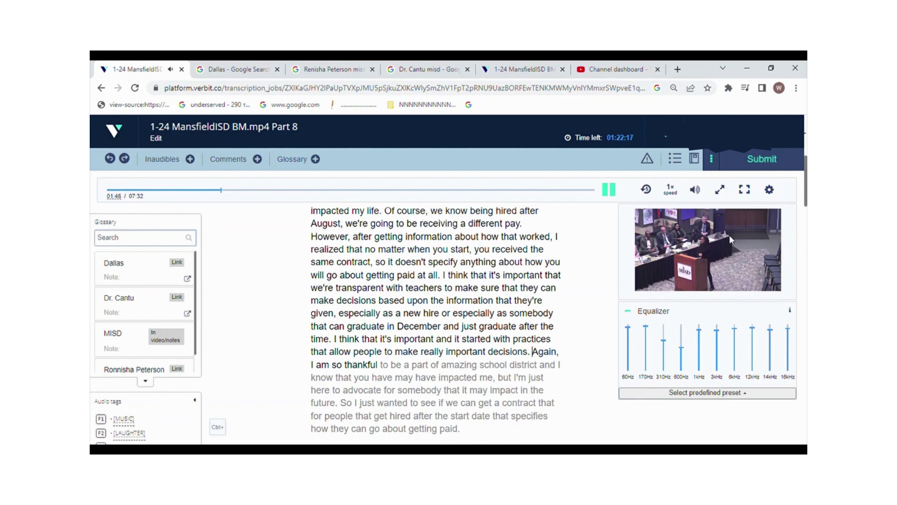
Pause the recording and inspect the playback speed setting
{"action": "left_click", "coordinate": [730, 234]}
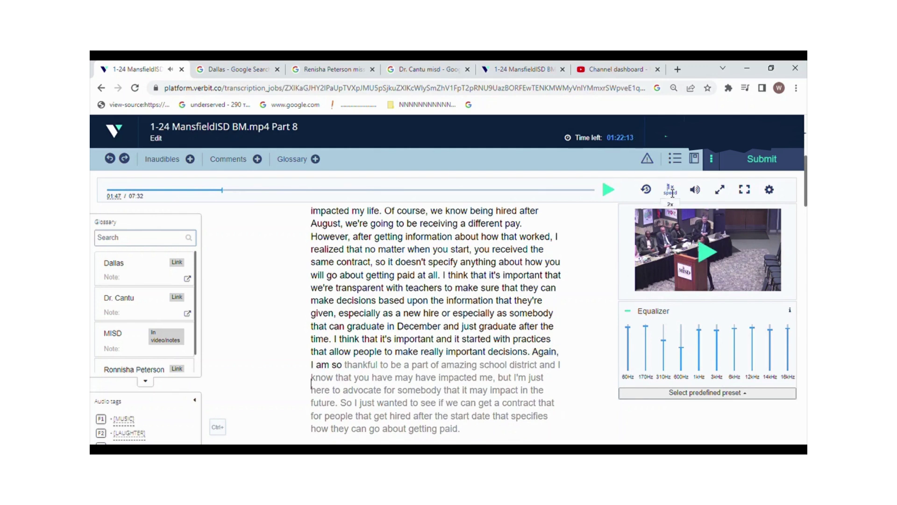
{"action": "mouse_move", "coordinate": [672, 193]}
{"action": "left_click_drag", "start_coordinate": [675, 236], "coordinate": [671, 229]}
{"action": "mouse_move", "coordinate": [680, 197]}
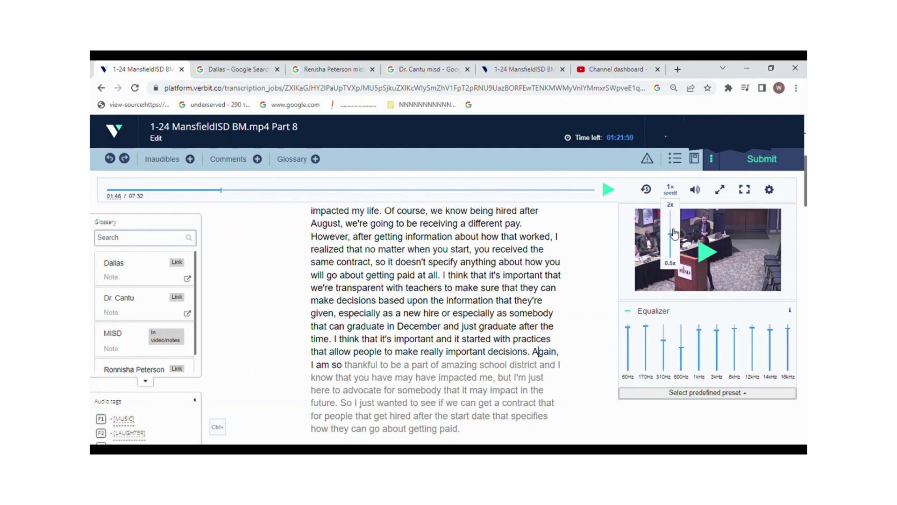
Listen on through "impacted me" and change "you" to "it" in "know that you have may have impacted me"
{"action": "left_click", "coordinate": [726, 252]}
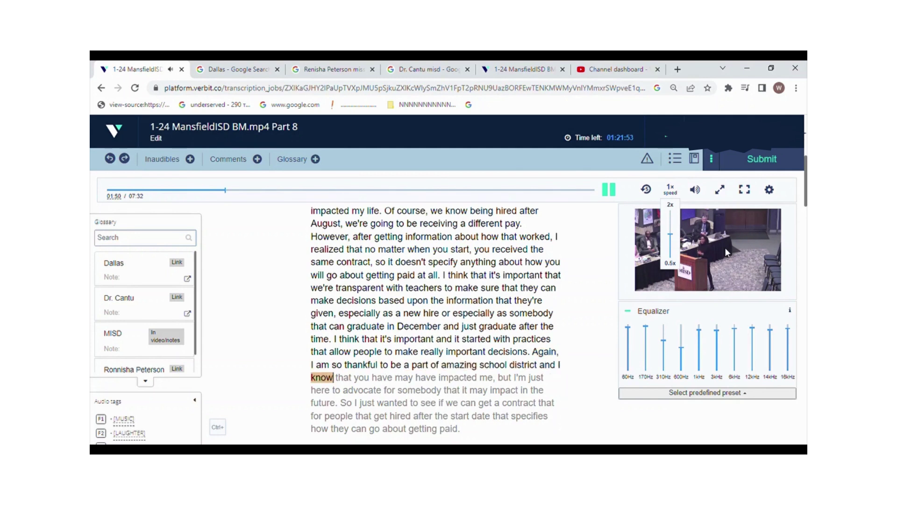
{"action": "left_click", "coordinate": [725, 247]}
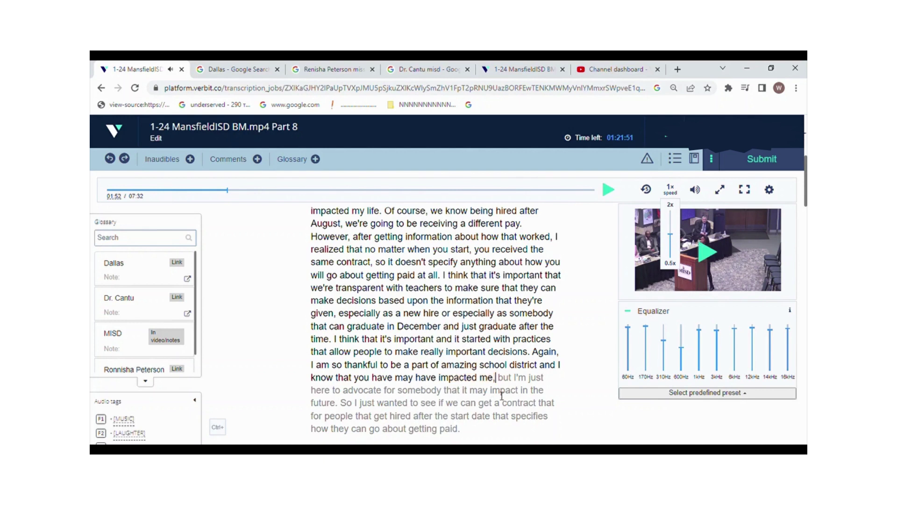
{"action": "left_click", "coordinate": [741, 254]}
{"action": "left_click", "coordinate": [416, 372]}
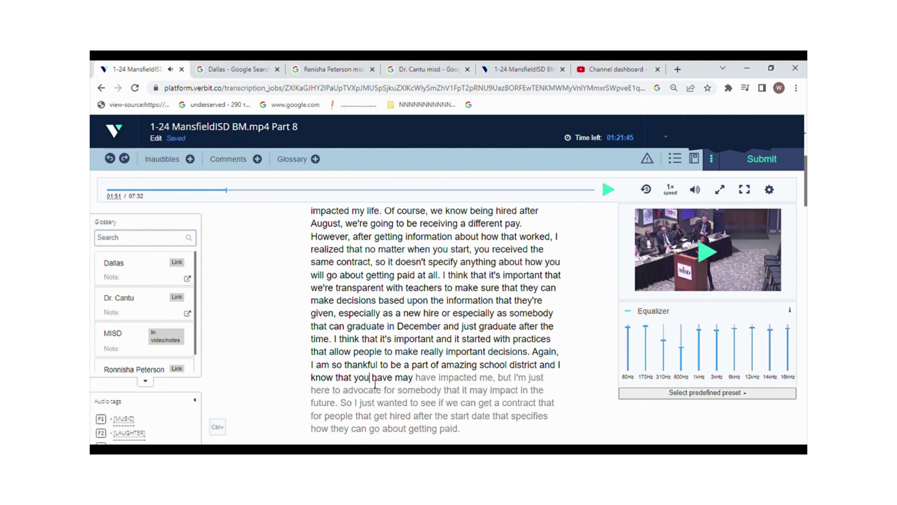
{"action": "key", "text": "BackSpace"}
{"action": "key", "text": "BackSpace"}
{"action": "key", "text": "BackSpace"}
{"action": "type", "text": "it"}
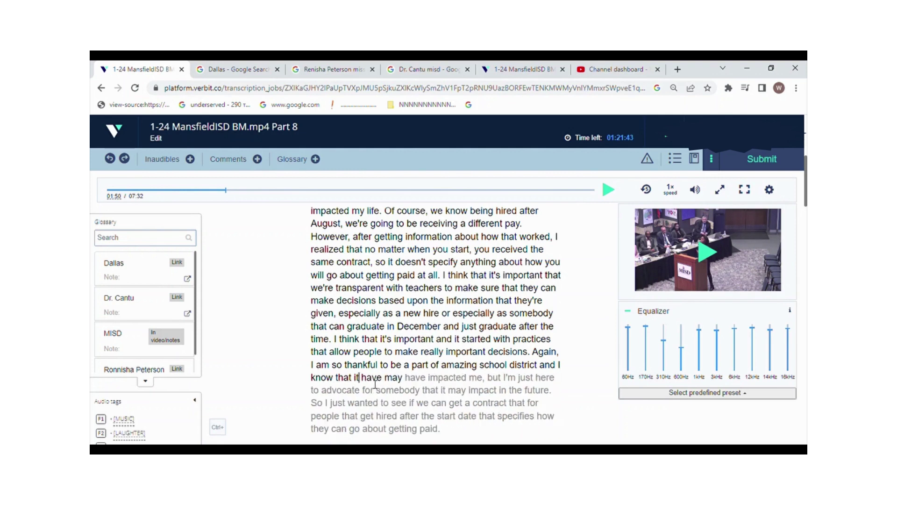
Listen on past "in the future" and remove "So" before "I just wanted to see"
{"action": "left_click", "coordinate": [685, 259]}
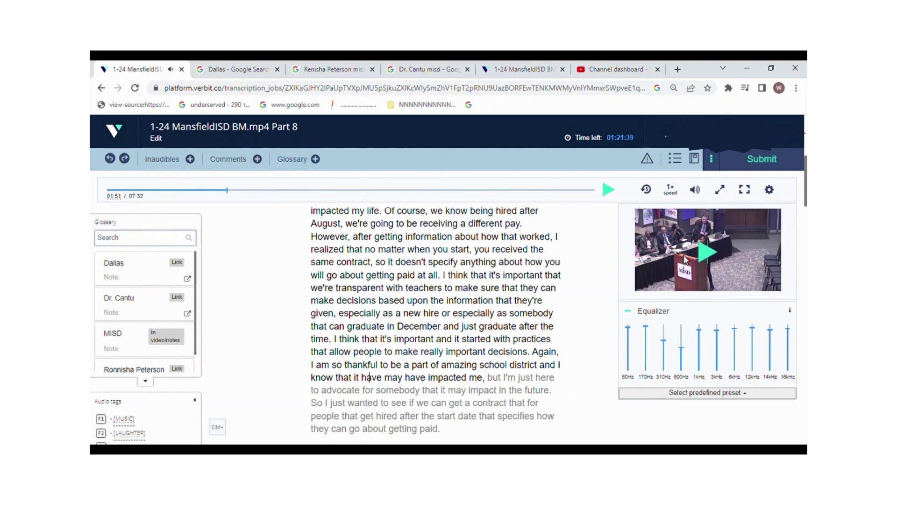
{"action": "left_click", "coordinate": [685, 259]}
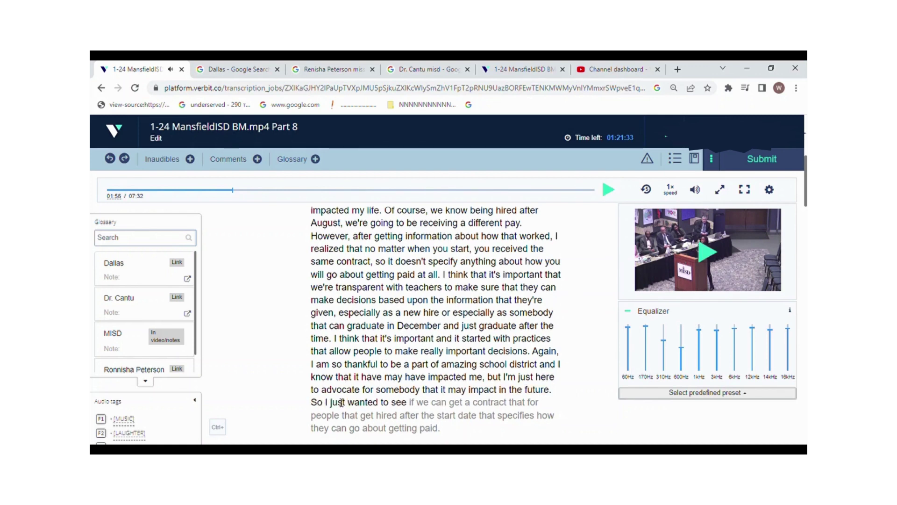
{"action": "key", "text": "BackSpace"}
{"action": "key", "text": "BackSpace"}
{"action": "key", "text": "BackSpace"}
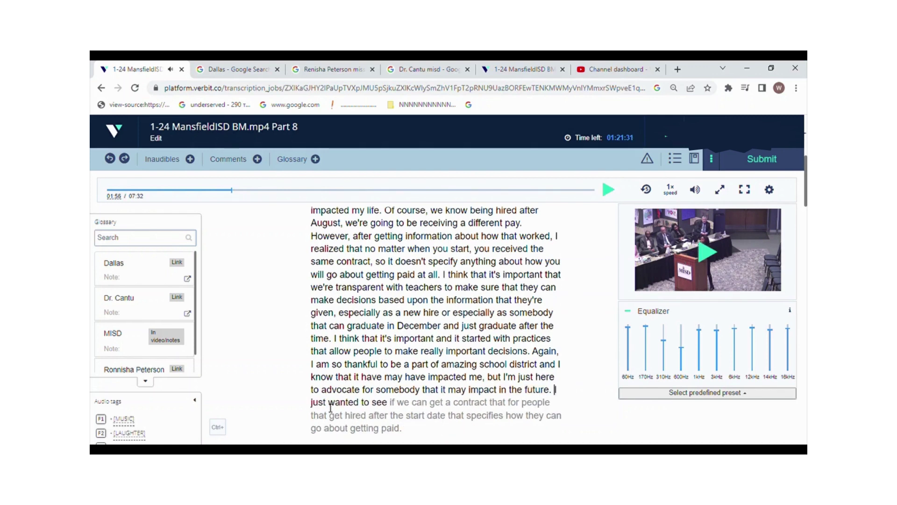
Replay the sentence and change "wanted" to "want" in "I just wanted to see if we"
{"action": "left_click", "coordinate": [660, 275]}
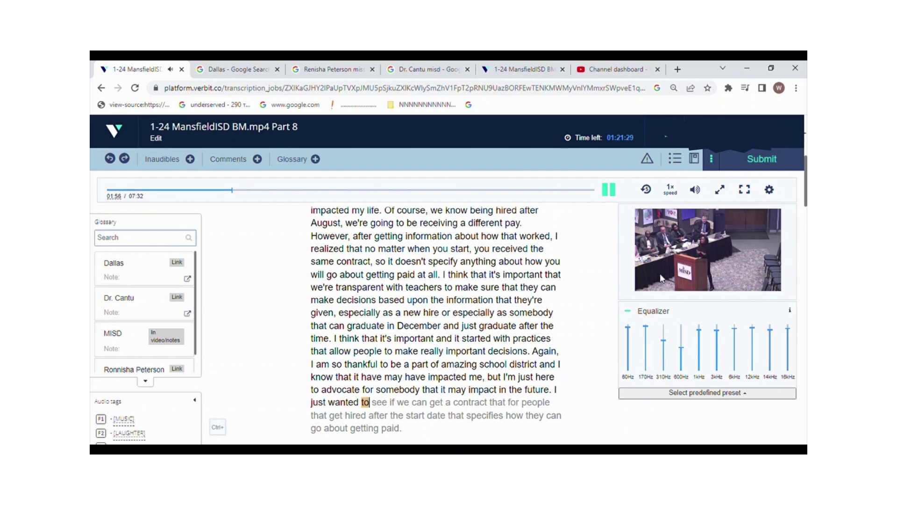
{"action": "left_click", "coordinate": [660, 276]}
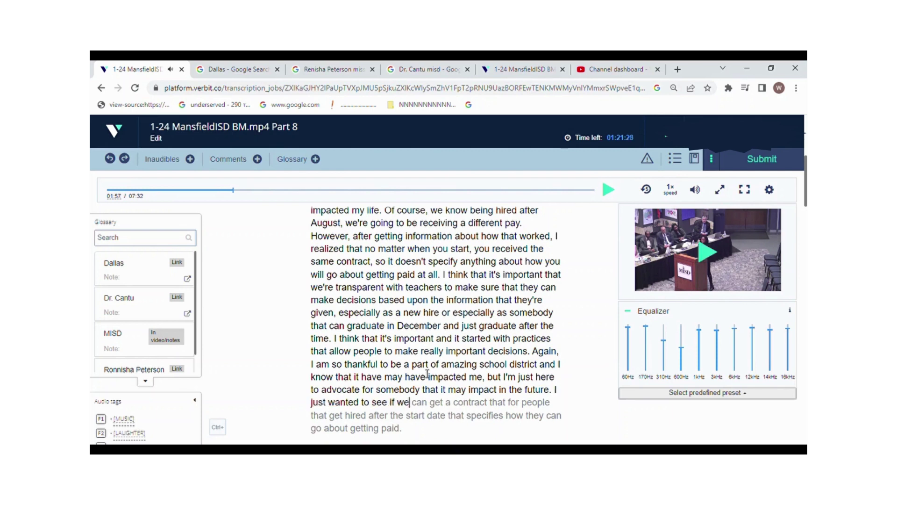
{"action": "left_click", "coordinate": [364, 406]}
{"action": "key", "text": "BackSpace"}
{"action": "key", "text": "BackSpace"}
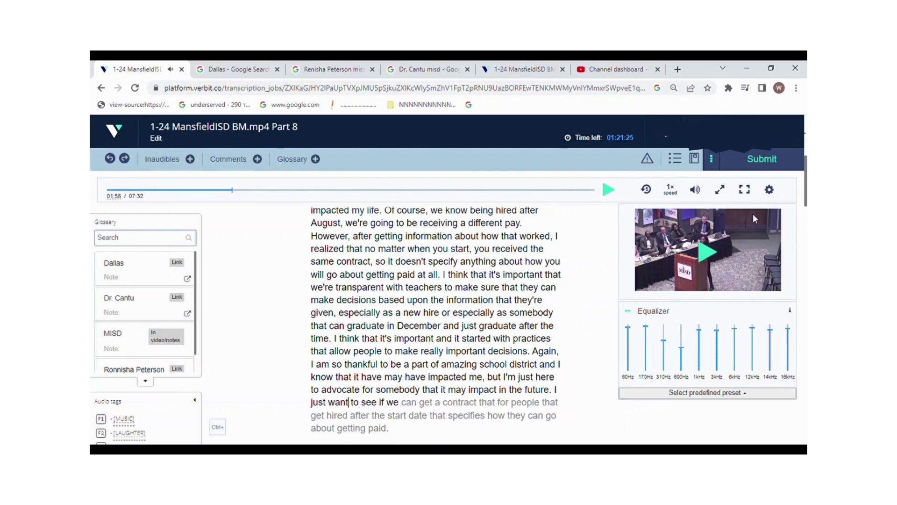
Listen on through "get hired" and remove "that" between "get a contract" and "for people"
{"action": "left_click", "coordinate": [722, 232]}
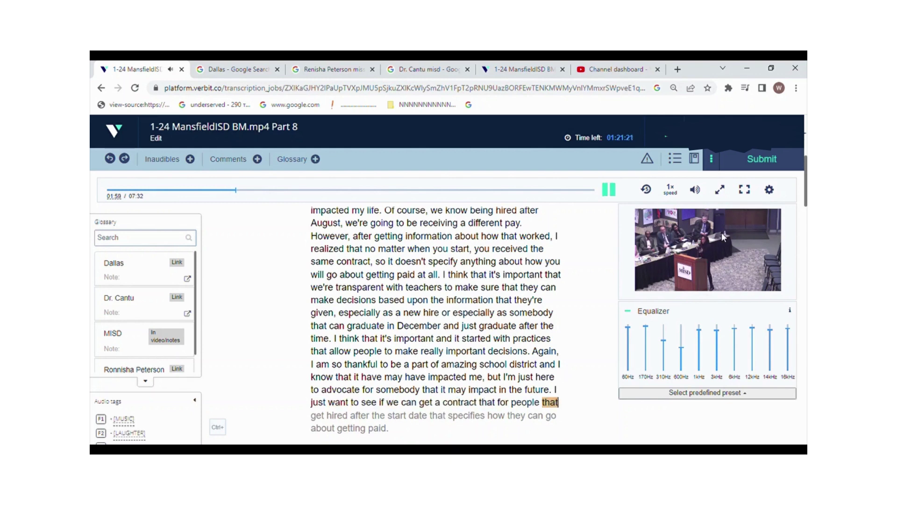
{"action": "left_click", "coordinate": [721, 232]}
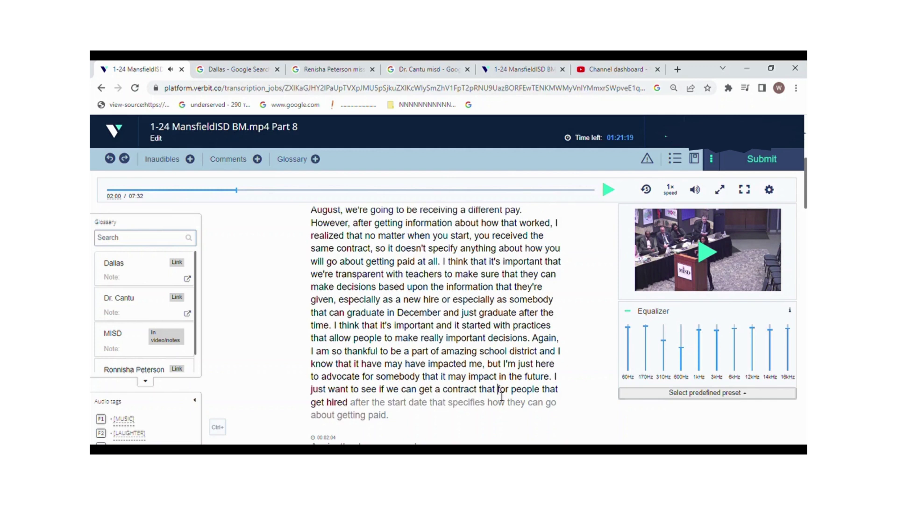
{"action": "key", "text": "BackSpace"}
{"action": "key", "text": "BackSpace"}
{"action": "key", "text": "BackSpace"}
{"action": "key", "text": "BackSpace"}
{"action": "key", "text": "BackSpace"}
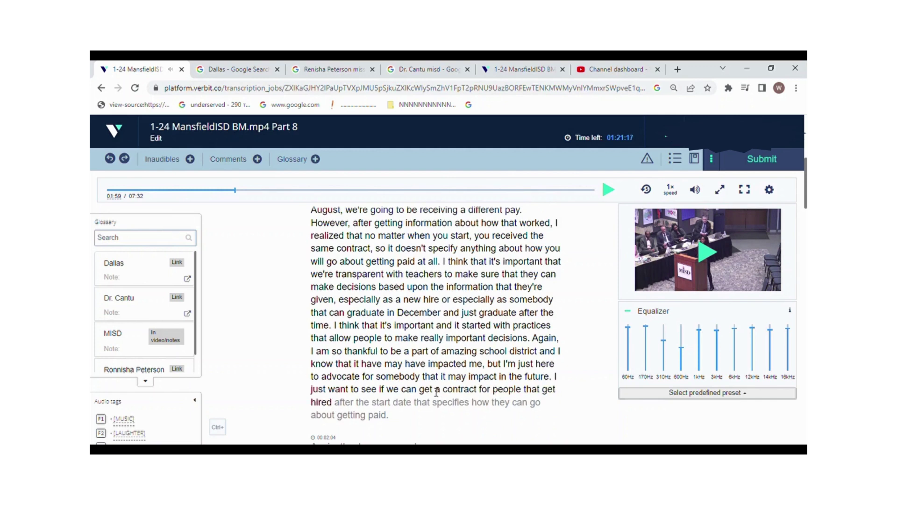
Listen on past "getting paid" and merge the "Again, thank you so much." paragraph into the preceding one
{"action": "left_click", "coordinate": [717, 262]}
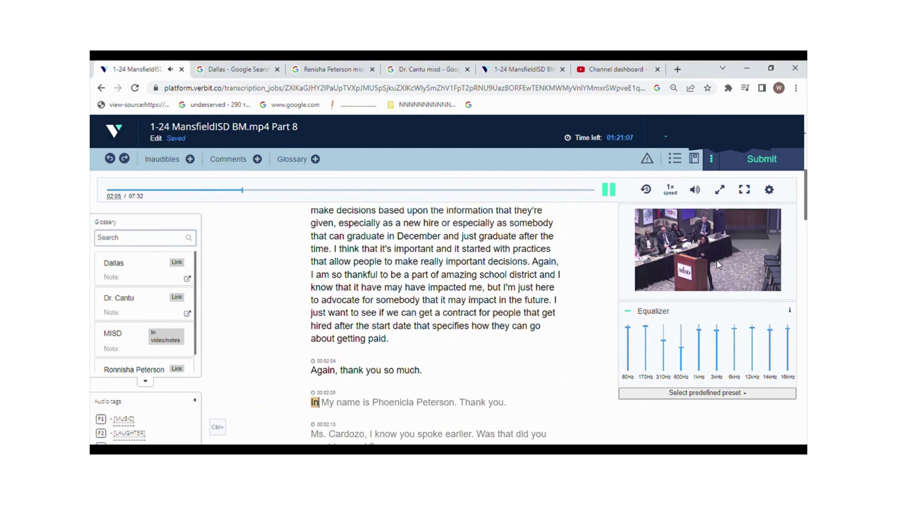
{"action": "key", "text": "ctrl+space"}
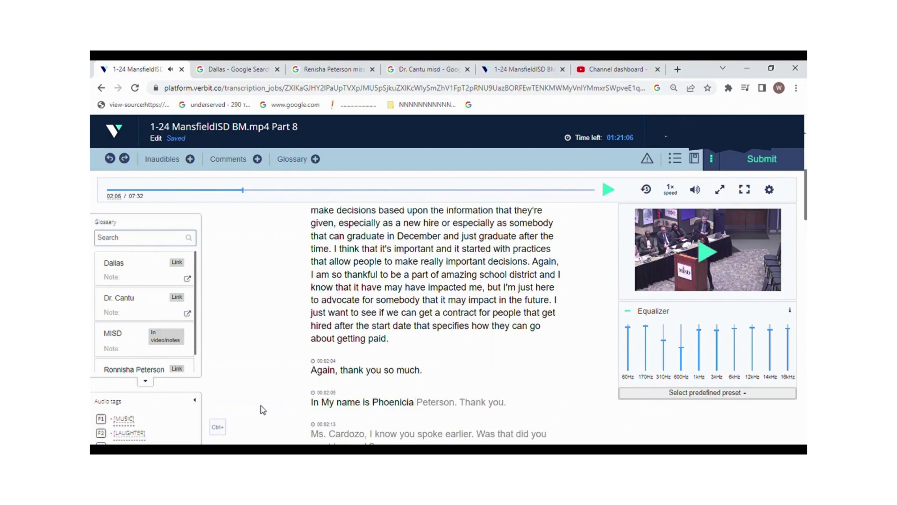
{"action": "left_click", "coordinate": [314, 380]}
{"action": "key", "text": "BackSpace"}
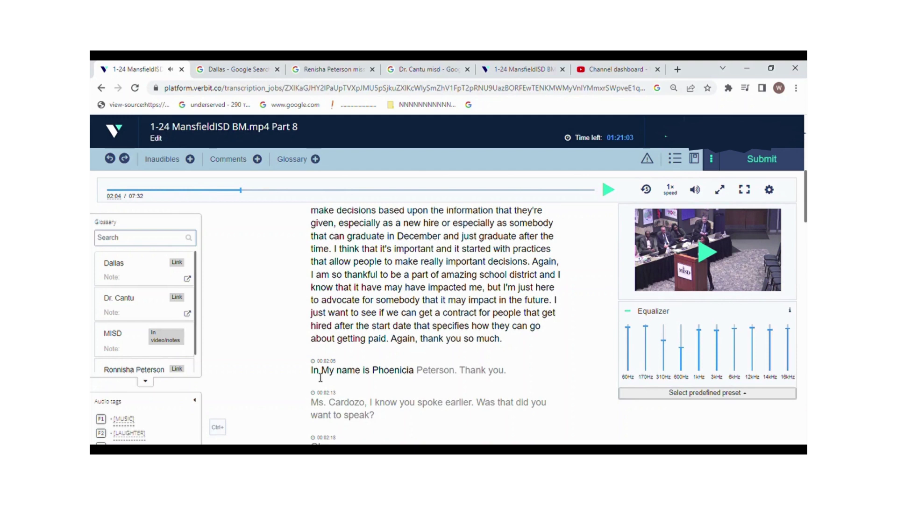
Merge the "In My name is" paragraph into the previous sentence as "thank you so much and my name is"
{"action": "left_click", "coordinate": [321, 376]}
{"action": "key", "text": "BackSpace"}
{"action": "key", "text": "BackSpace"}
{"action": "key", "text": "BackSpace"}
{"action": "key", "text": "BackSpace"}
{"action": "type", "text": "and My name"}
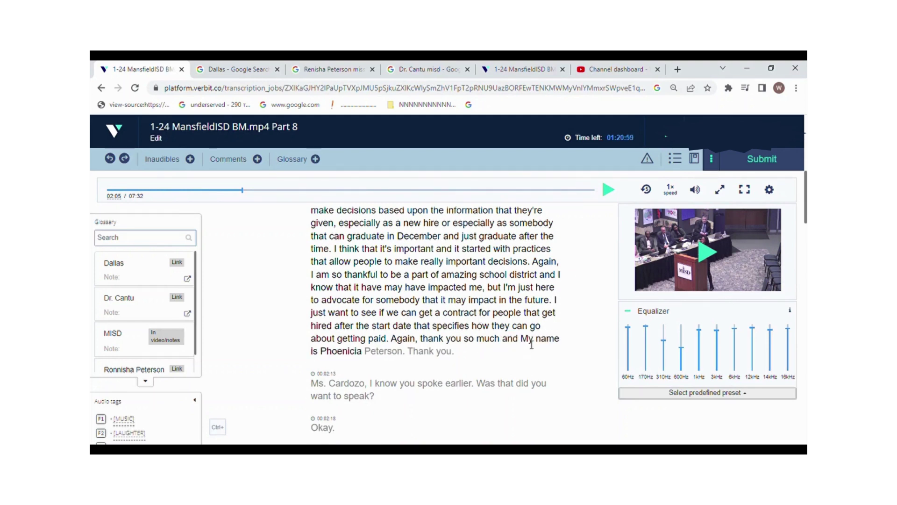
{"action": "key", "text": "BackSpace"}
{"action": "type", "text": "m"}
Listen to the speaker's name and replace the misheard first name with the spelling from the glossary
{"action": "left_click", "coordinate": [739, 244]}
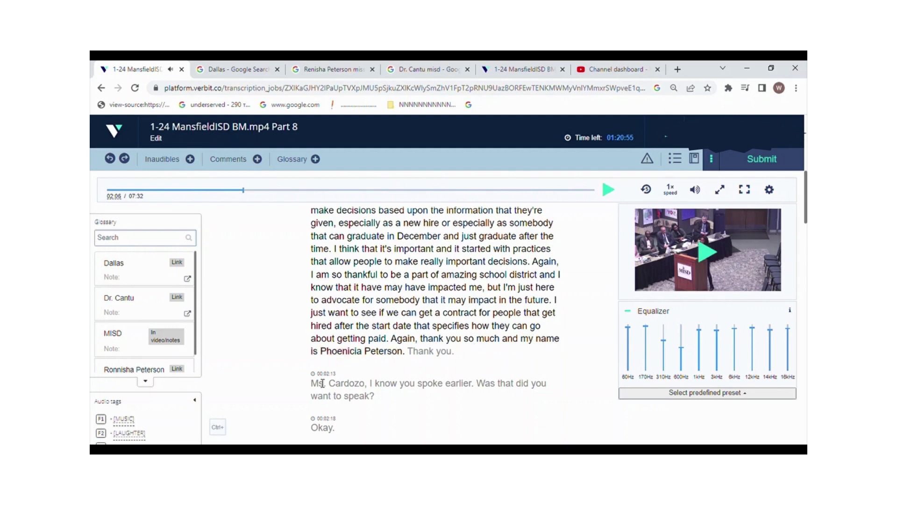
{"action": "left_click", "coordinate": [366, 354]}
{"action": "key", "text": "BackSpace"}
{"action": "key", "text": "BackSpace"}
{"action": "key", "text": "BackSpace"}
{"action": "key", "text": "BackSpace"}
{"action": "key", "text": "BackSpace"}
{"action": "key", "text": "BackSpace"}
{"action": "key", "text": "BackSpace"}
{"action": "key", "text": "BackSpace"}
{"action": "key", "text": "BackSpace"}
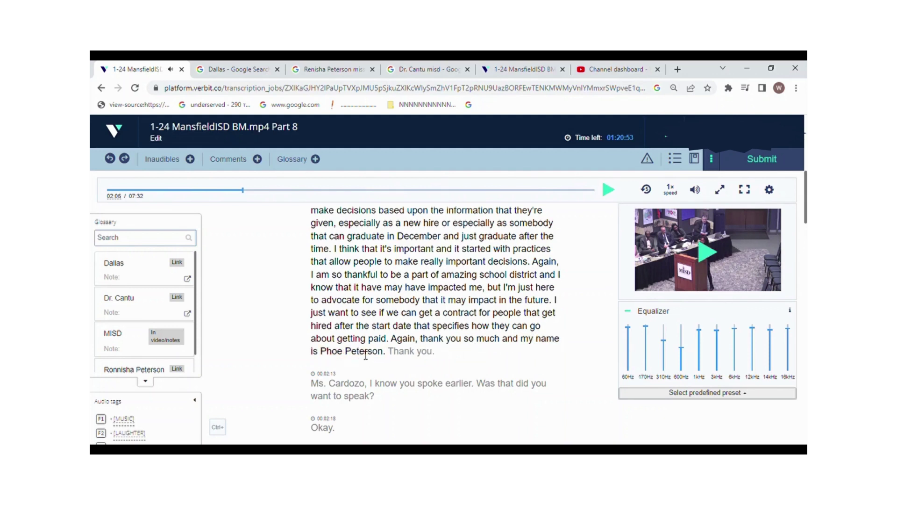
{"action": "type", "text": "R"}
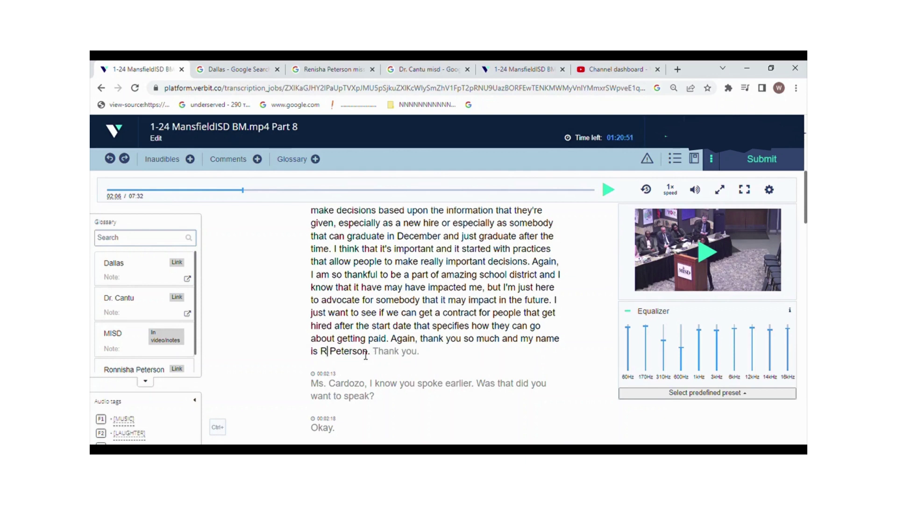
{"action": "type", "text": "onni"}
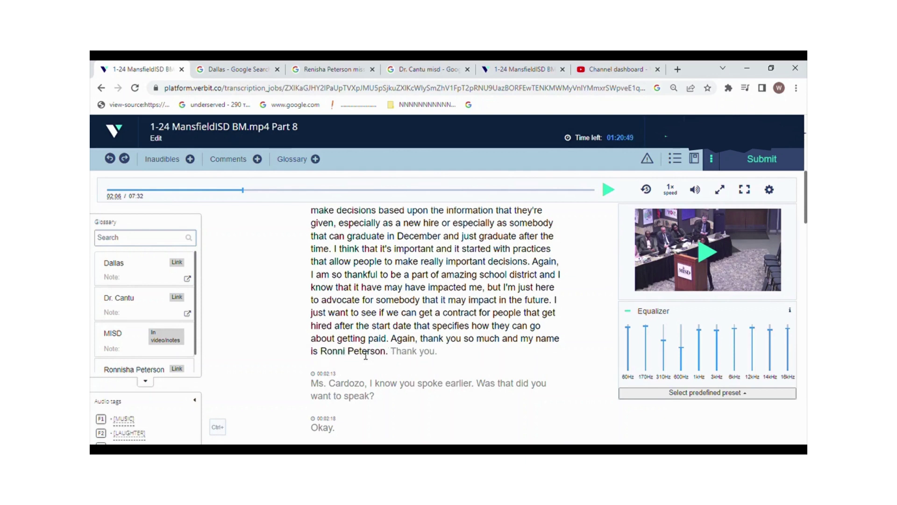
{"action": "type", "text": "sha"}
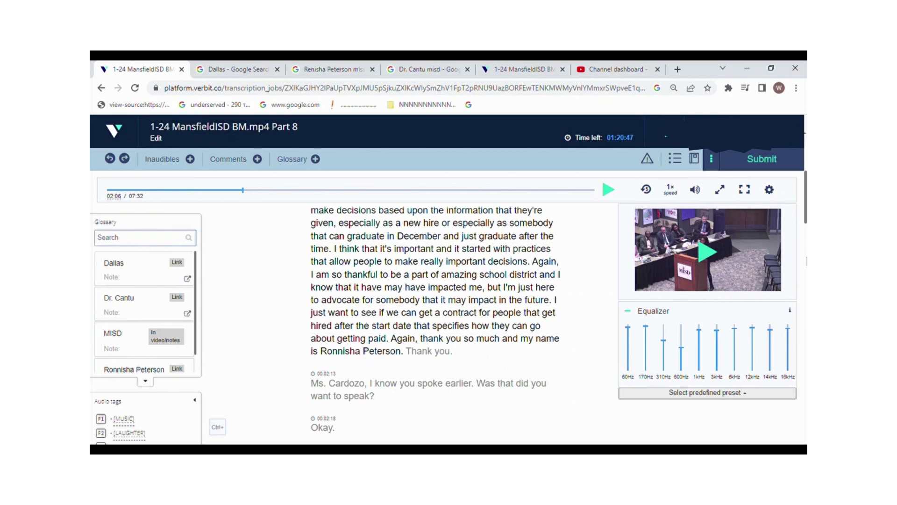
Listen through "I know you spoke earlier" and search Google for the addressed woman's name together with "misd"
{"action": "scroll", "coordinate": [434, 323], "scroll_direction": "up", "scroll_amount": 1}
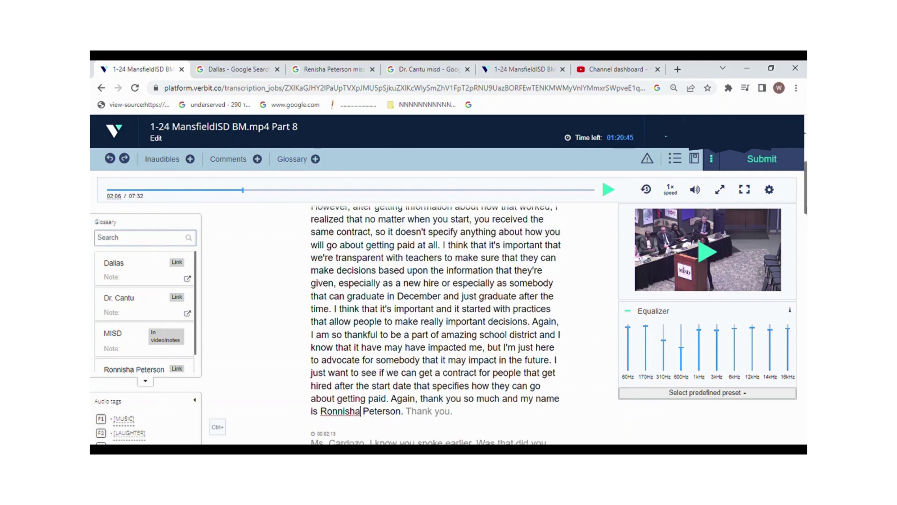
{"action": "scroll", "coordinate": [435, 322], "scroll_direction": "down", "scroll_amount": 4}
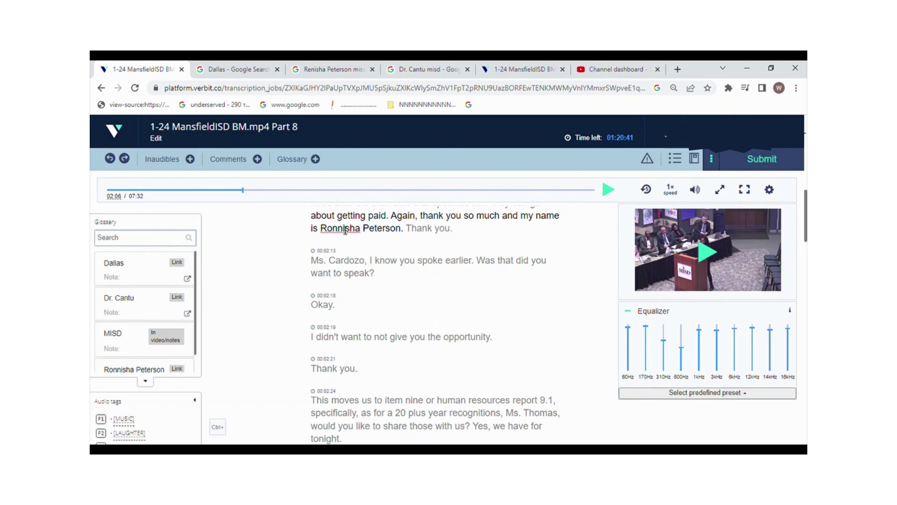
{"action": "left_click", "coordinate": [708, 251]}
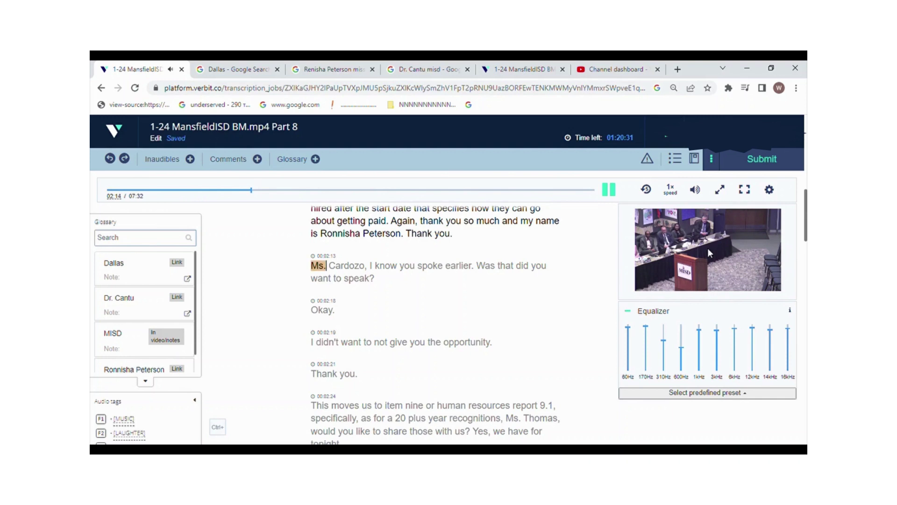
{"action": "left_click", "coordinate": [708, 247]}
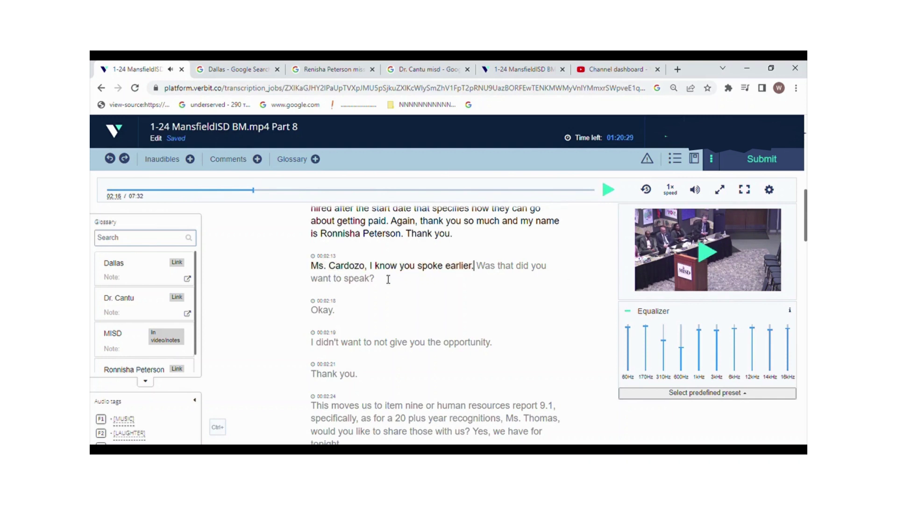
{"action": "left_click_drag", "start_coordinate": [316, 270], "coordinate": [357, 271]}
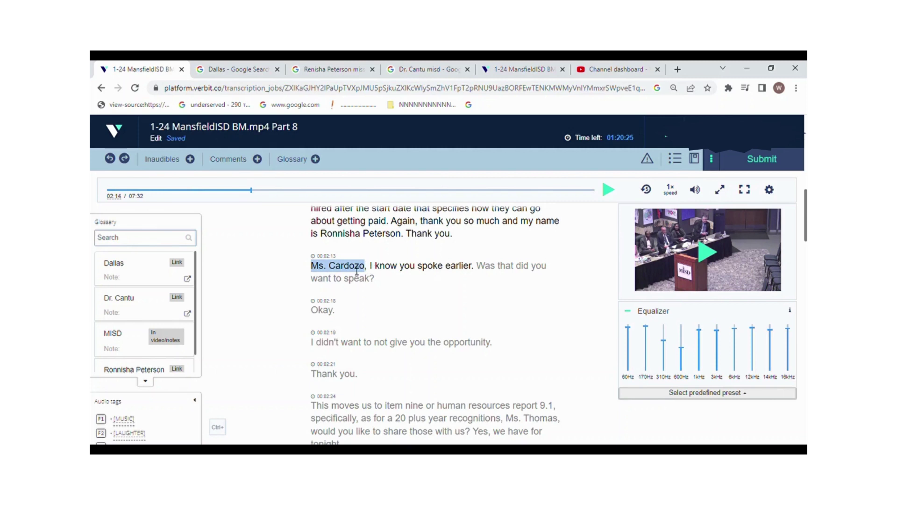
{"action": "key", "text": "ctrl+shift+s"}
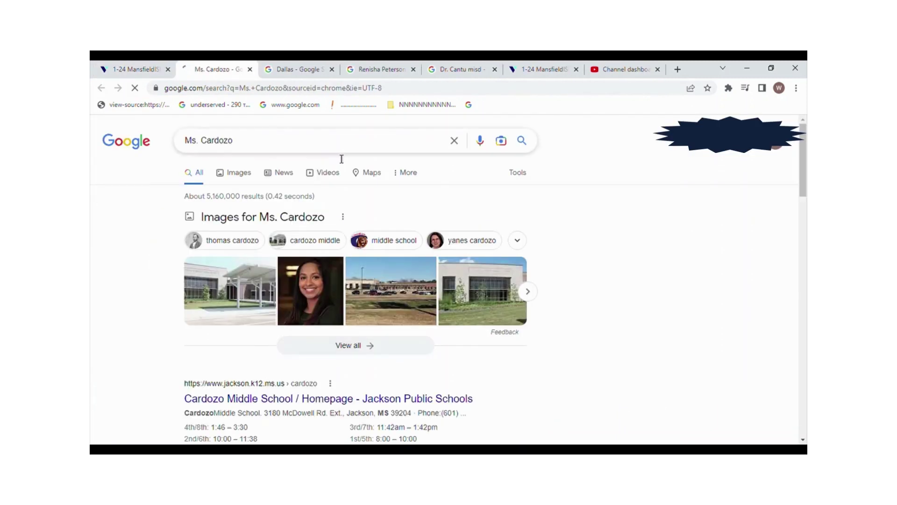
{"action": "left_click", "coordinate": [301, 146]}
{"action": "type", "text": "misd"}
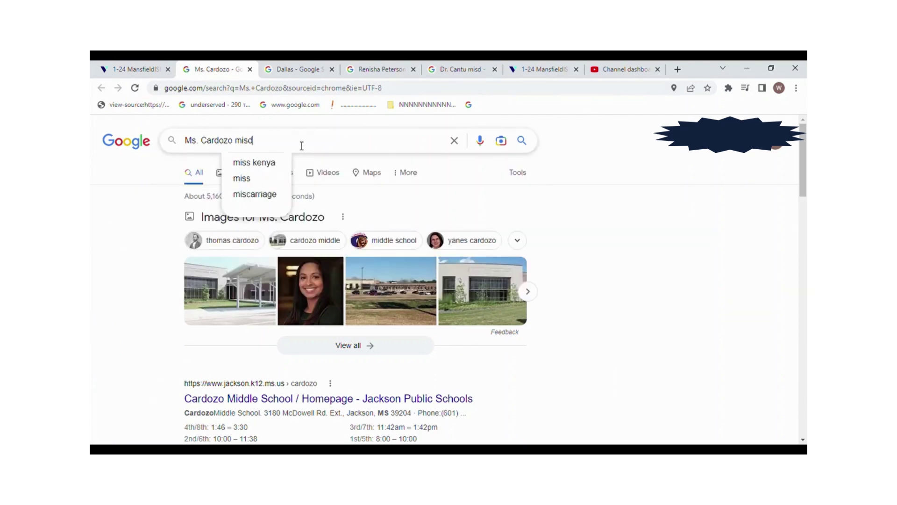
{"action": "key", "text": "Return"}
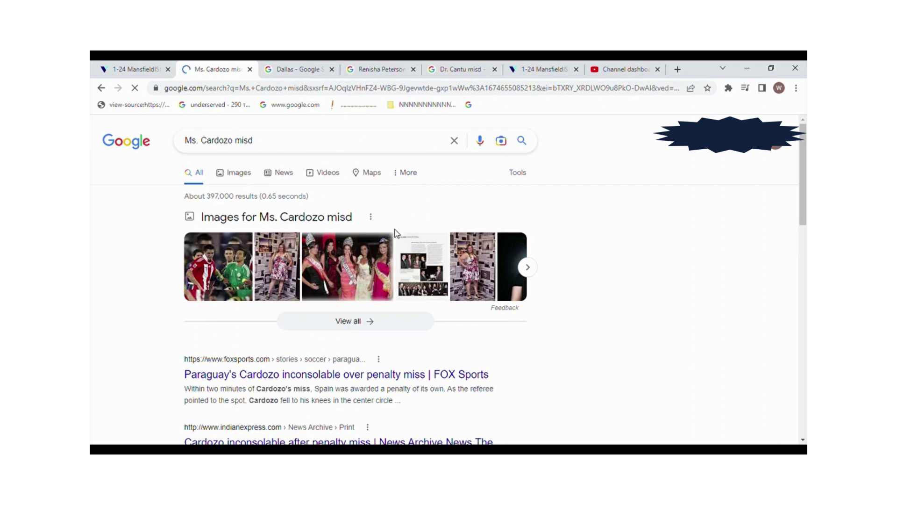
Search again with an alternative spelling of the surname plus "misd", and follow Google's suggested query ending in "miss"
{"action": "left_click", "coordinate": [234, 140]}
{"action": "key", "text": "BackSpace"}
{"action": "key", "text": "BackSpace"}
{"action": "key", "text": "BackSpace"}
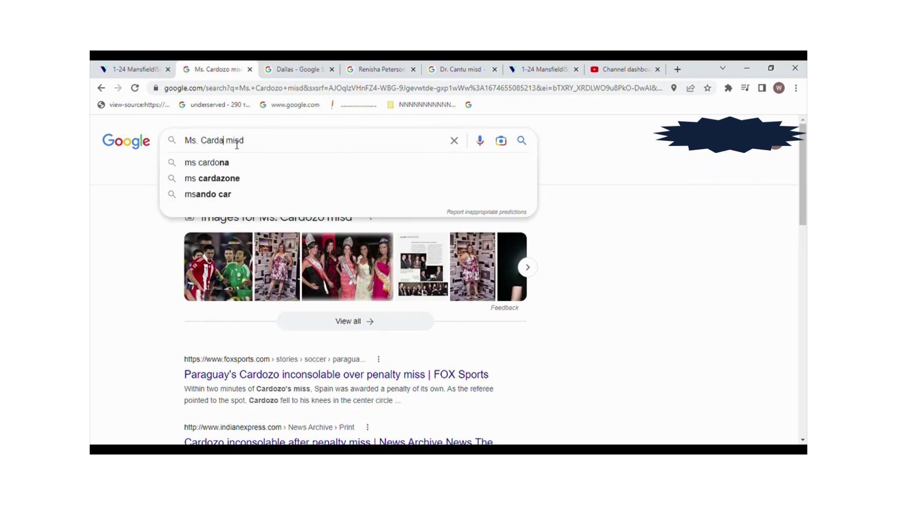
{"action": "type", "text": "azza"}
{"action": "key", "text": "Return"}
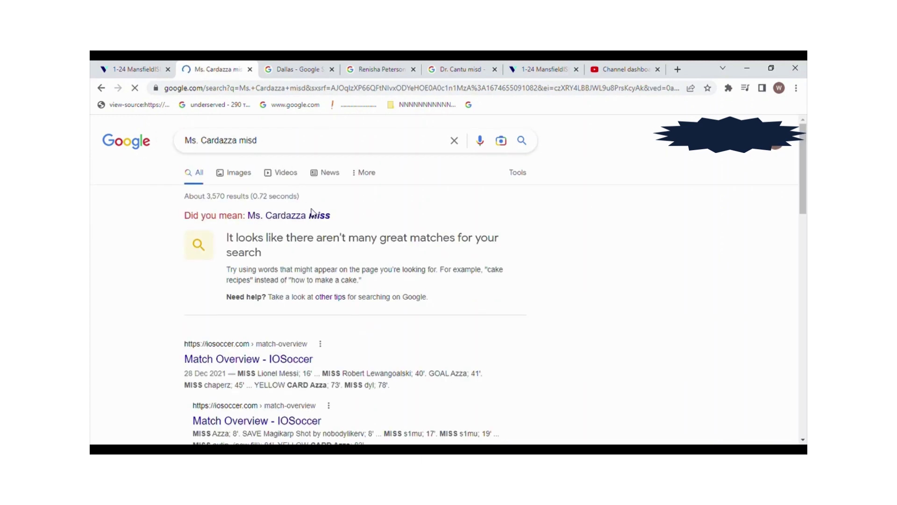
{"action": "left_click", "coordinate": [315, 216]}
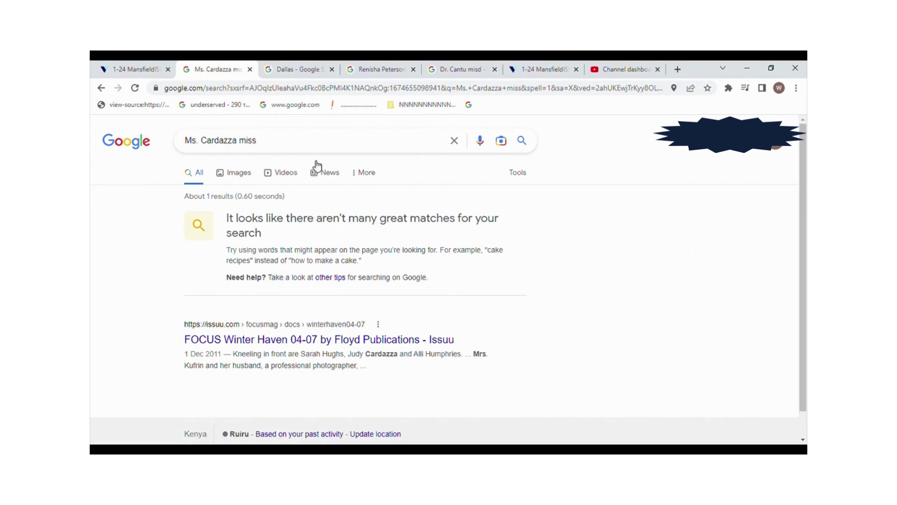
Return to the transcript and replace the addressed woman's surname before "I know you spoke earlier" with the spelling searched for on Google
{"action": "left_click", "coordinate": [114, 65]}
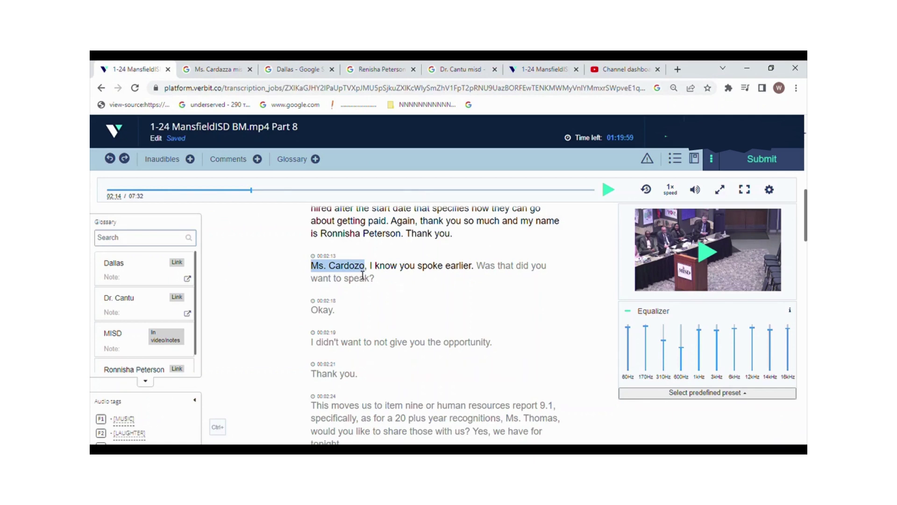
{"action": "type", "text": "Ms. Card"}
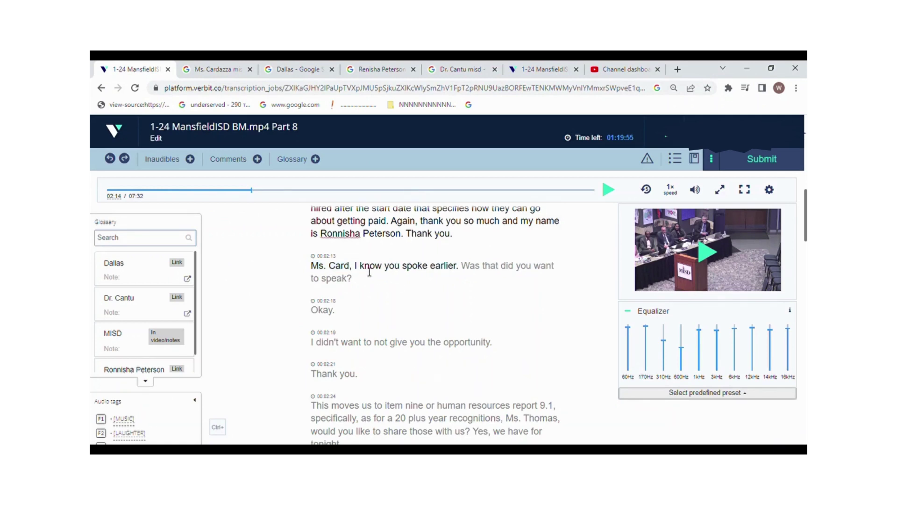
{"action": "type", "text": "azza"}
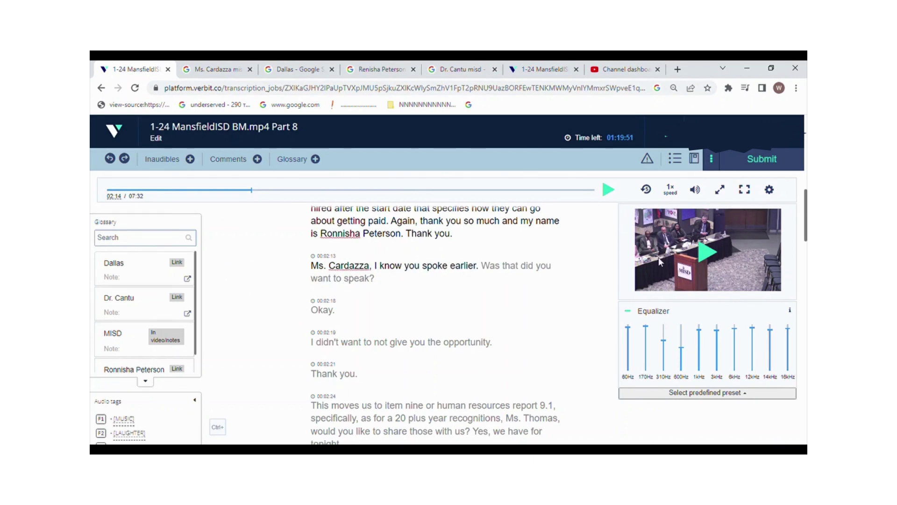
{"action": "key", "text": "Left"}
Check the job guidelines for the speaker-change rule and mark the "I know you spoke earlier" paragraph with ">>" at its start
{"action": "left_click", "coordinate": [527, 68]}
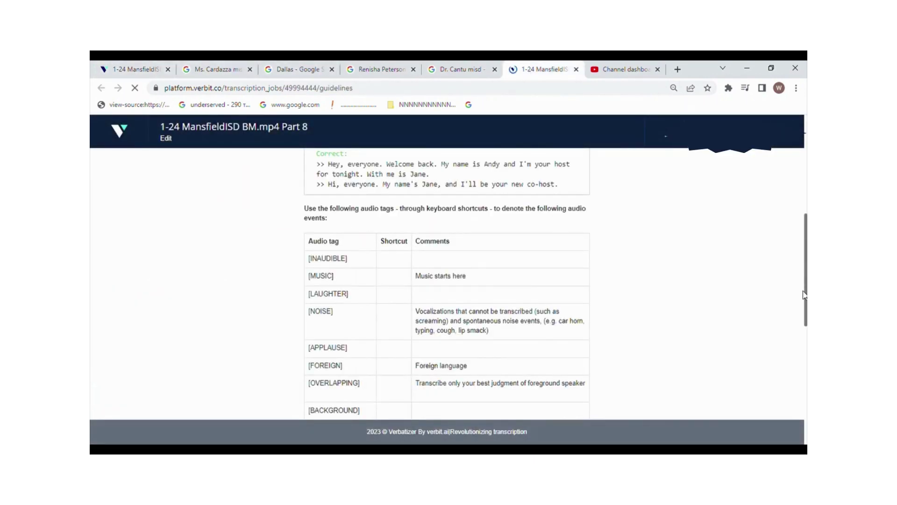
{"action": "left_click_drag", "start_coordinate": [804, 297], "coordinate": [806, 264]}
{"action": "scroll", "coordinate": [590, 231], "scroll_direction": "up", "scroll_amount": 3}
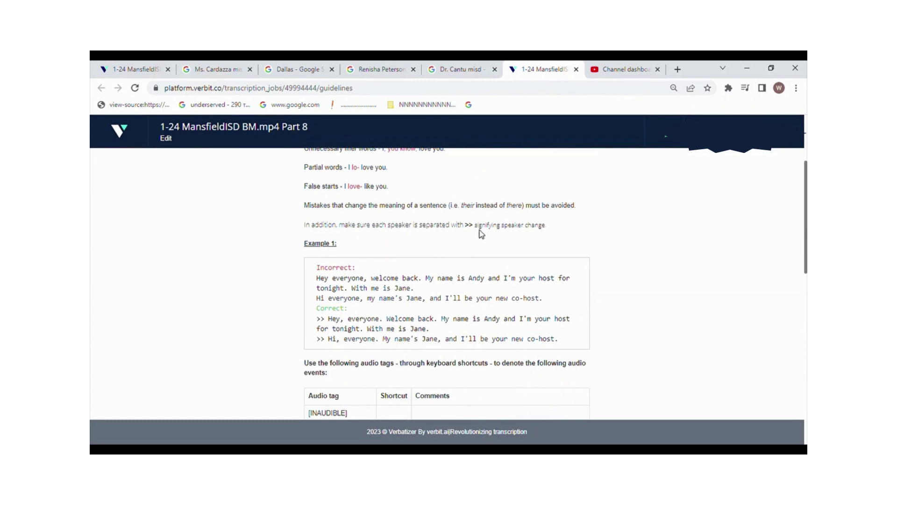
{"action": "key", "text": "ctrl+1"}
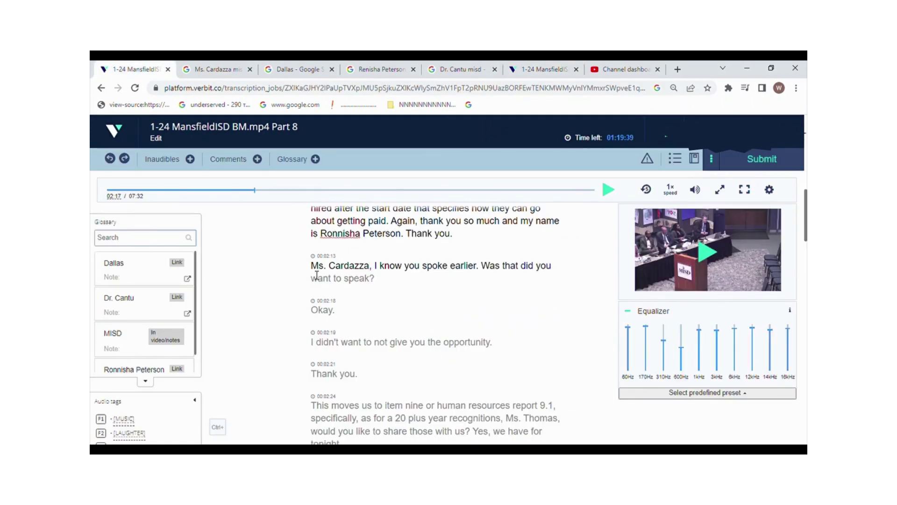
{"action": "type", "text": ">>"}
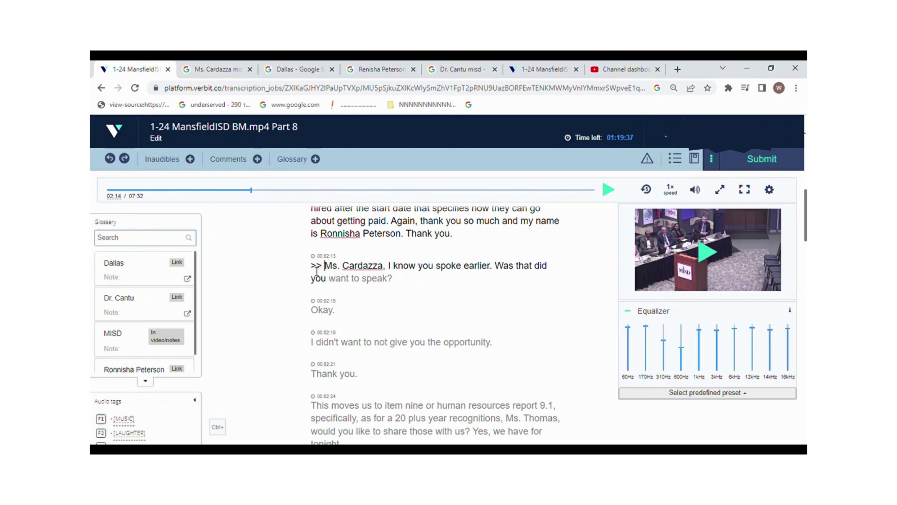
Insert ">>" before "Sorry, I'm a bit nervous" at the very beginning of the transcript
{"action": "key", "text": "ctrl+Home"}
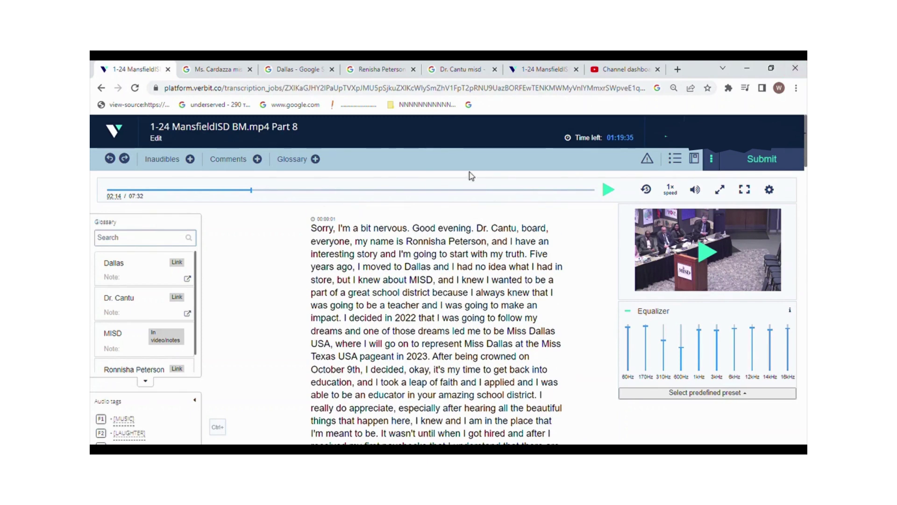
{"action": "left_click", "coordinate": [314, 228]}
{"action": "type", "text": ">>"}
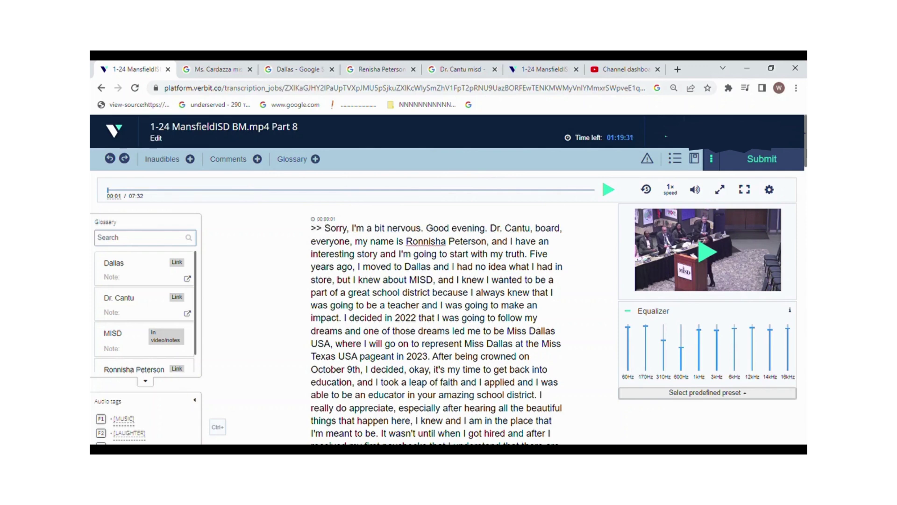
Listen to the question following "I know you spoke earlier" and shorten it to "Did you want to speak?"
{"action": "scroll", "coordinate": [434, 322], "scroll_direction": "down", "scroll_amount": 10}
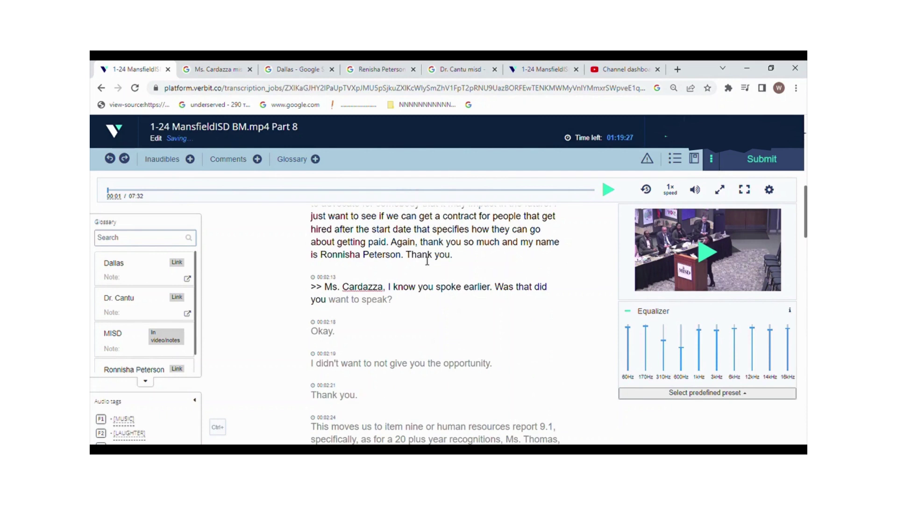
{"action": "left_click", "coordinate": [427, 261]}
{"action": "left_click", "coordinate": [727, 275]}
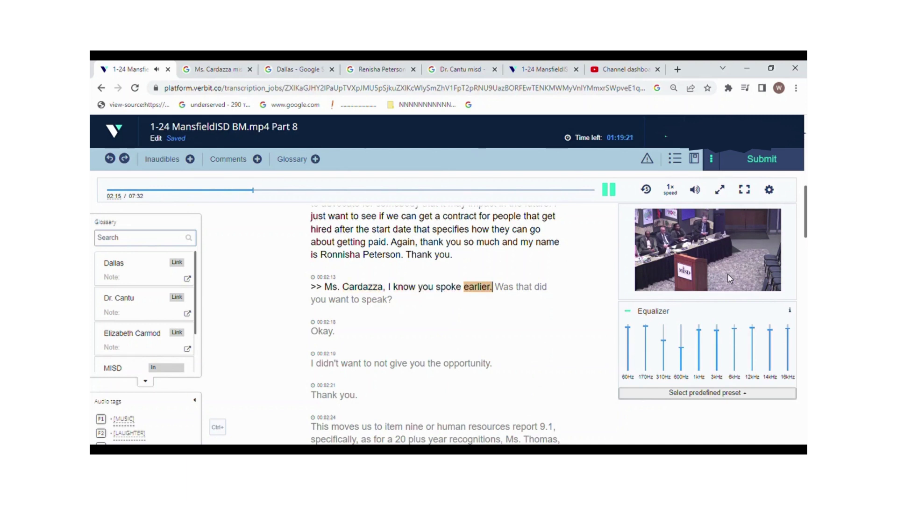
{"action": "left_click", "coordinate": [728, 275]}
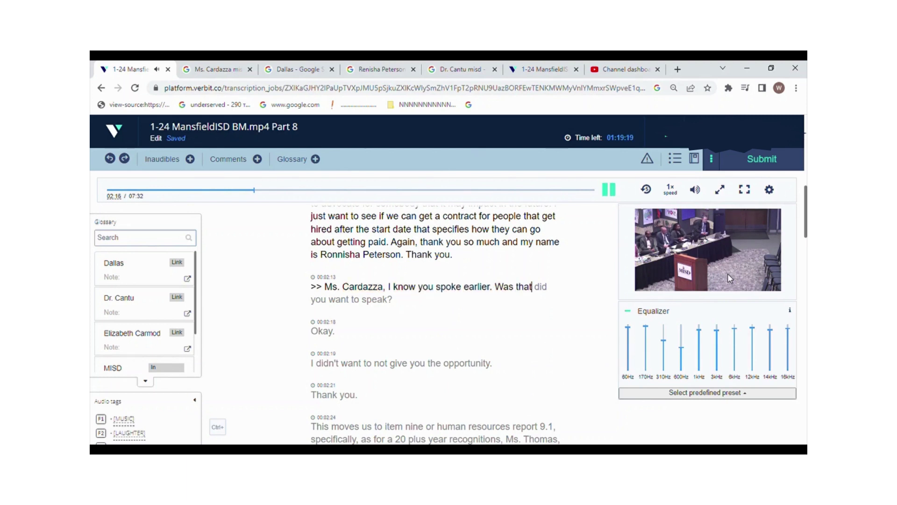
{"action": "left_click", "coordinate": [727, 273]}
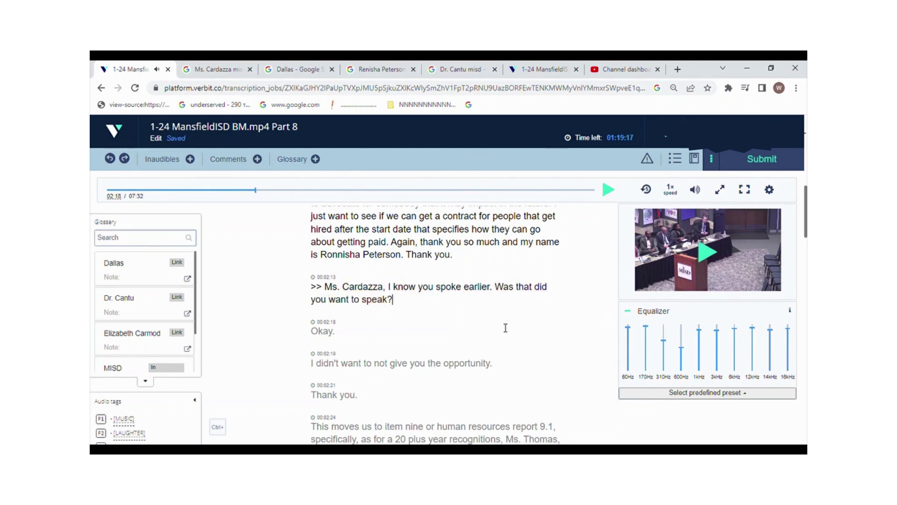
{"action": "left_click", "coordinate": [481, 286]}
{"action": "left_click", "coordinate": [752, 268]}
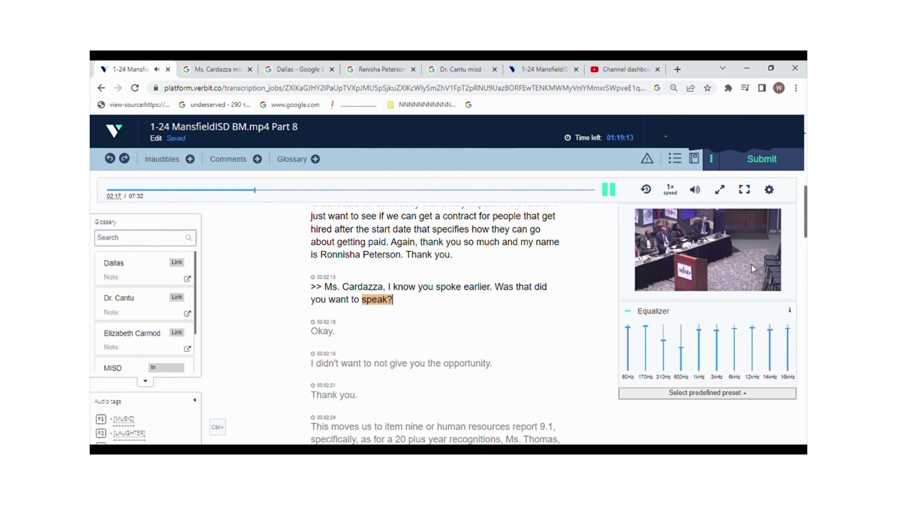
{"action": "left_click", "coordinate": [751, 264]}
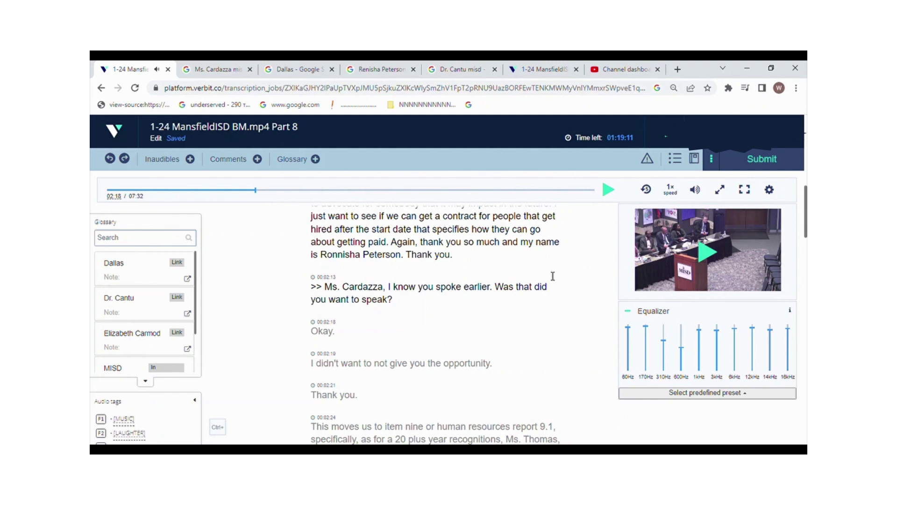
{"action": "left_click", "coordinate": [540, 290]}
{"action": "key", "text": "BackSpace"}
{"action": "key", "text": "BackSpace"}
{"action": "key", "text": "BackSpace"}
{"action": "key", "text": "BackSpace"}
{"action": "key", "text": "BackSpace"}
{"action": "key", "text": "BackSpace"}
{"action": "key", "text": "BackSpace"}
{"action": "key", "text": "BackSpace"}
{"action": "key", "text": "BackSpace"}
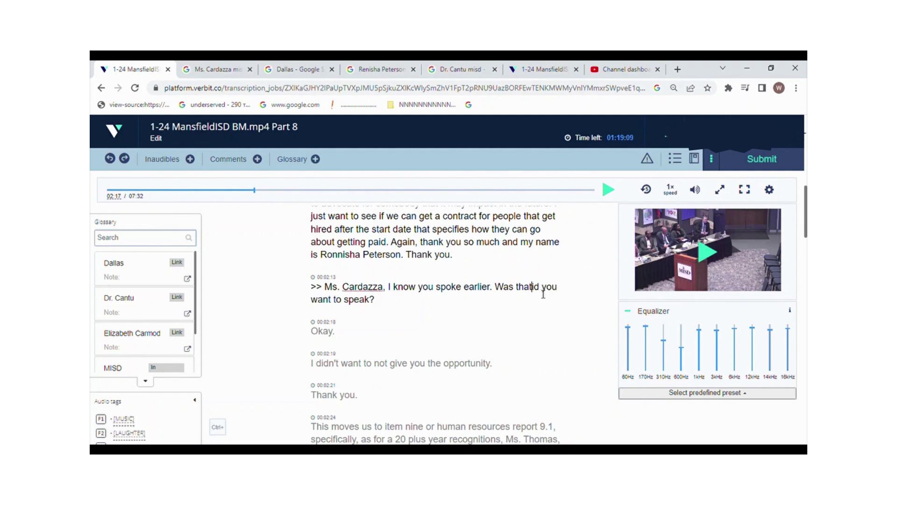
{"action": "key", "text": "BackSpace"}
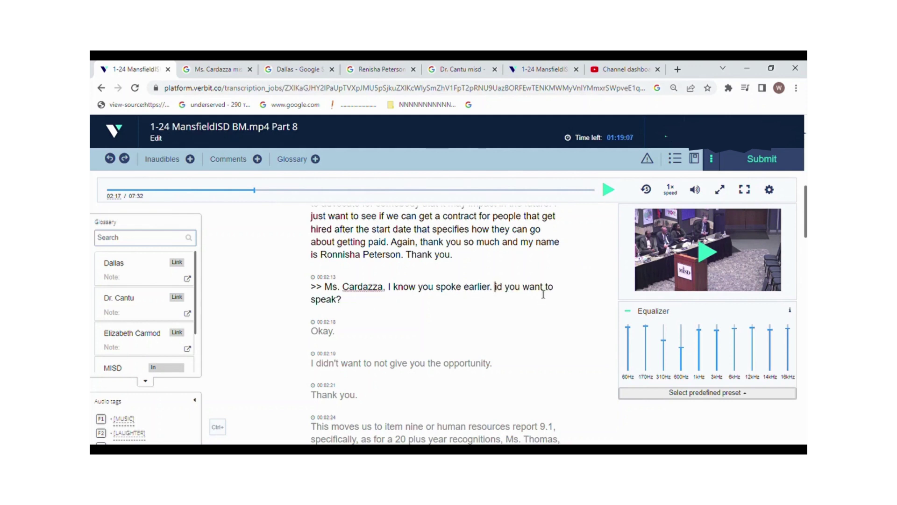
{"action": "type", "text": "D"}
Replay the corrected question and listen on past "Okay." to the words "I didn't", checking them against the transcript
{"action": "left_click", "coordinate": [459, 288]}
{"action": "key", "text": "Tab"}
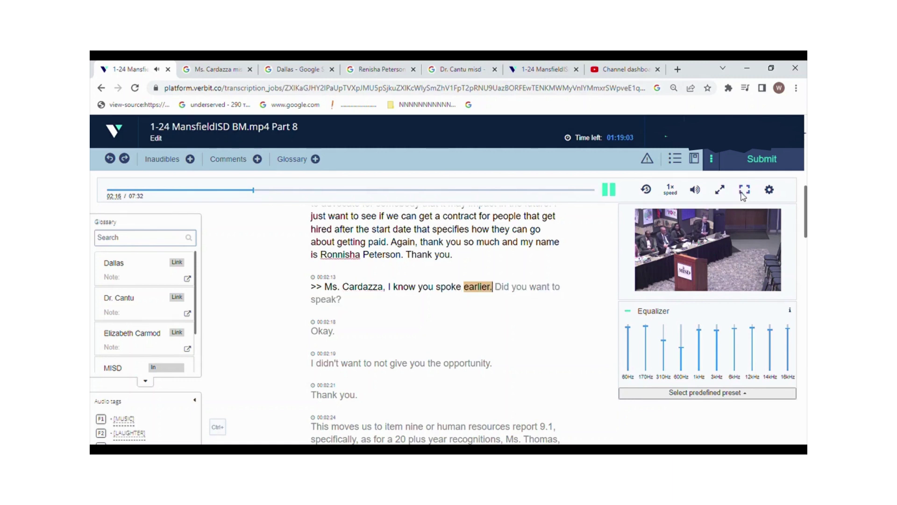
{"action": "left_click", "coordinate": [748, 232]}
{"action": "left_click", "coordinate": [316, 299]}
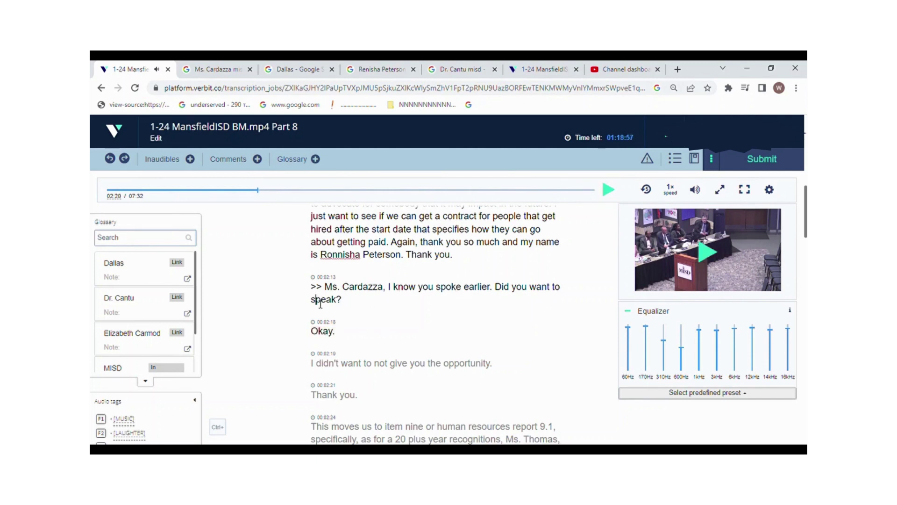
{"action": "left_click", "coordinate": [694, 244]}
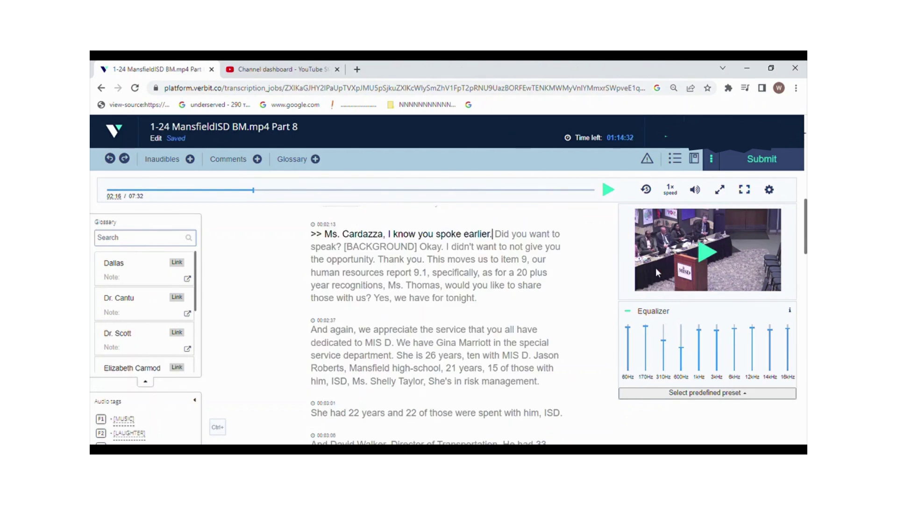
{"action": "left_click", "coordinate": [706, 271]}
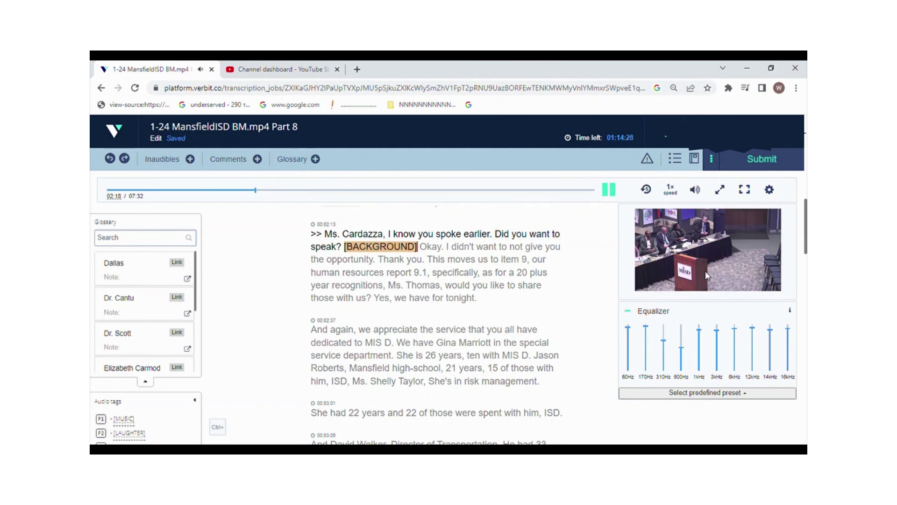
{"action": "left_click", "coordinate": [705, 270]}
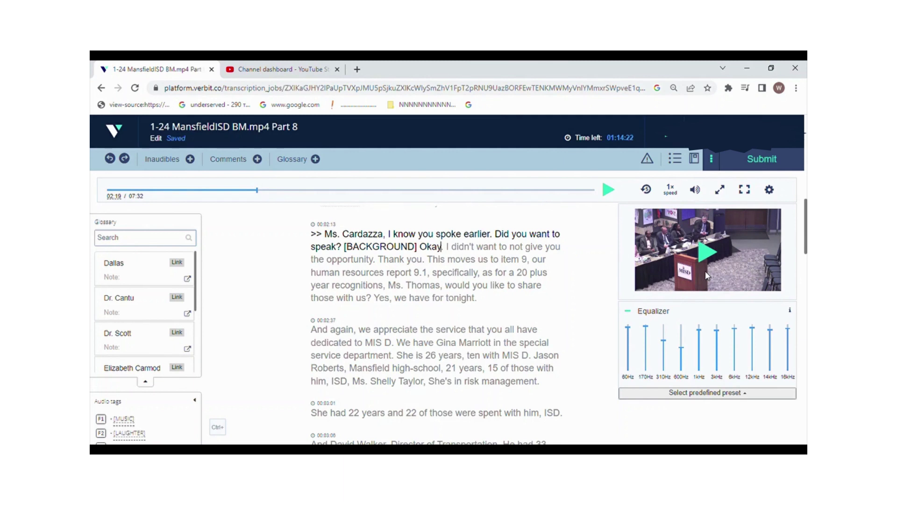
{"action": "left_click", "coordinate": [708, 275]}
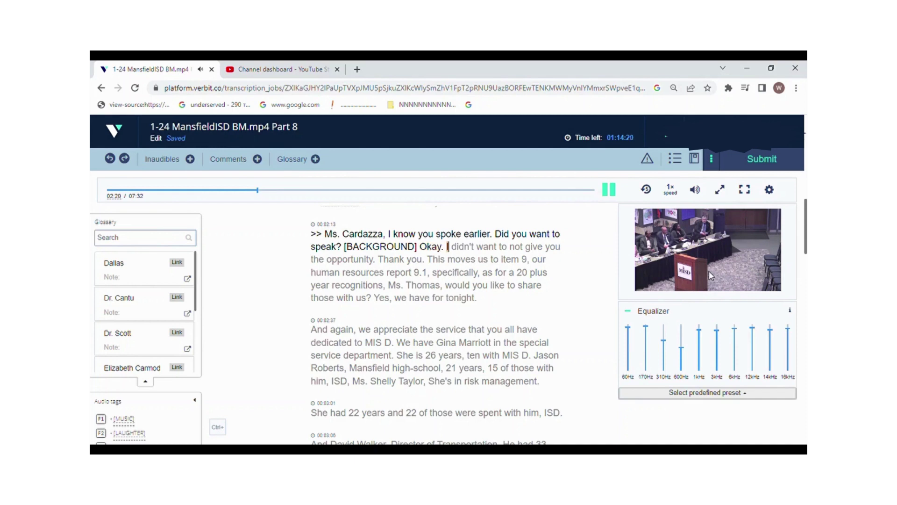
{"action": "left_click", "coordinate": [711, 276]}
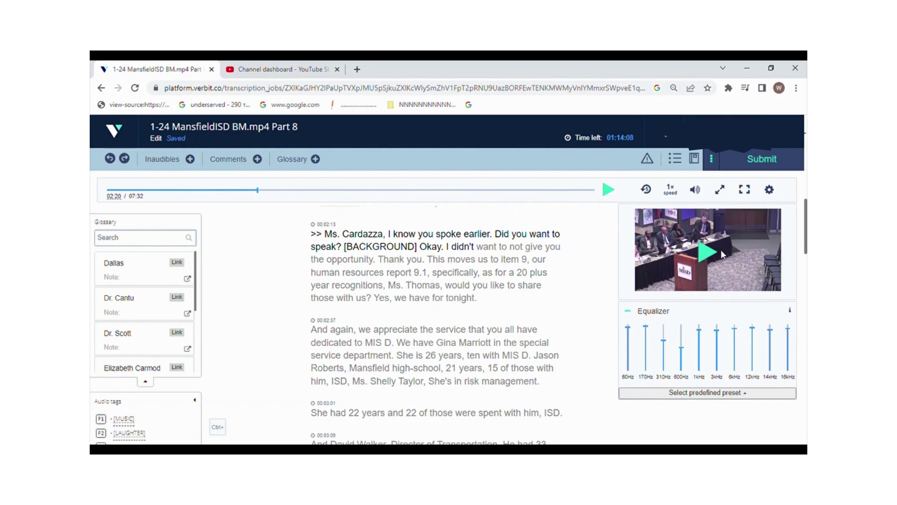
Listen through the item 9 sentence and replace the comma after "human resources report 9.1" with a period
{"action": "key", "text": "Tab"}
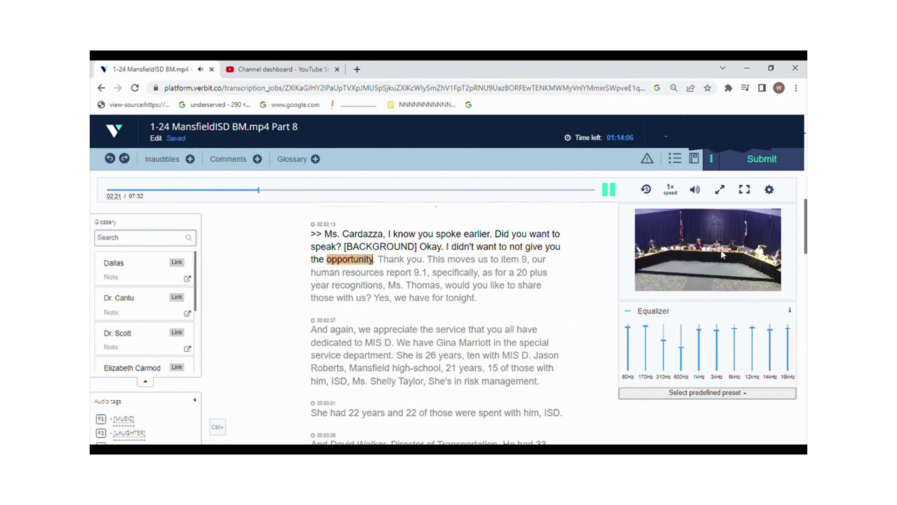
{"action": "key", "text": "Tab"}
{"action": "key", "text": "Tab"}
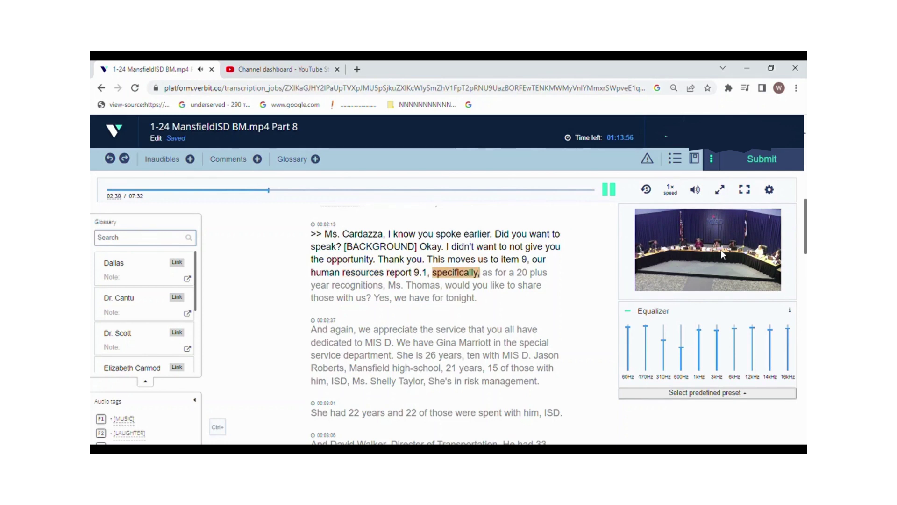
{"action": "left_click", "coordinate": [722, 249]}
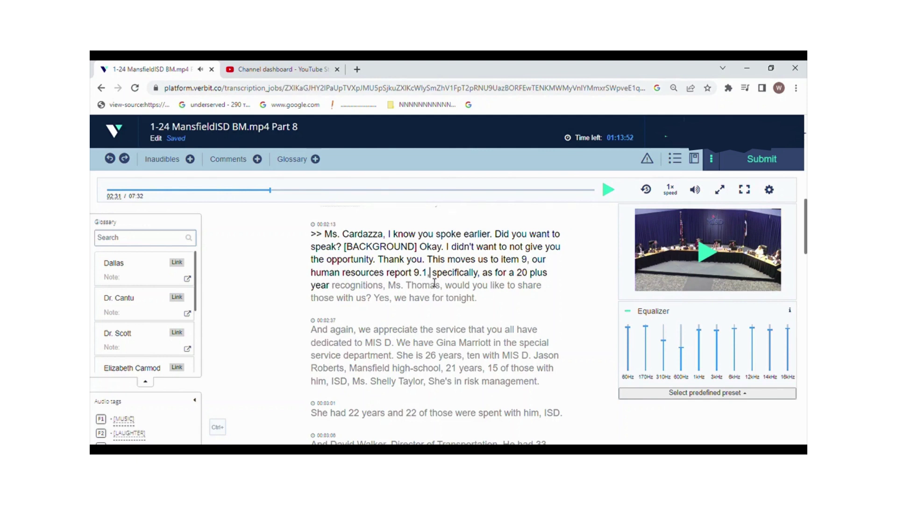
{"action": "key", "text": "BackSpace"}
{"action": "type", "text": "."}
Listen to the "Specifically" sentence and change "as for a 20" to "is for a 20"
{"action": "left_click", "coordinate": [733, 237]}
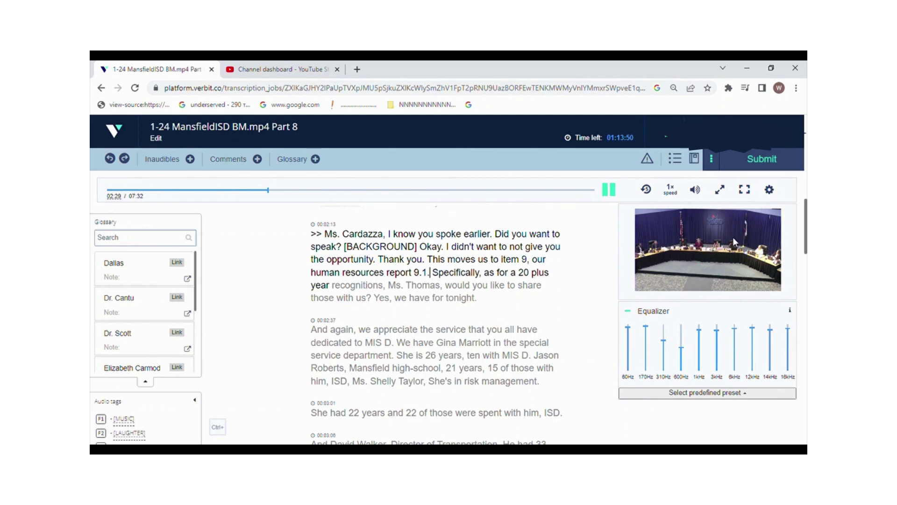
{"action": "left_click", "coordinate": [732, 237]}
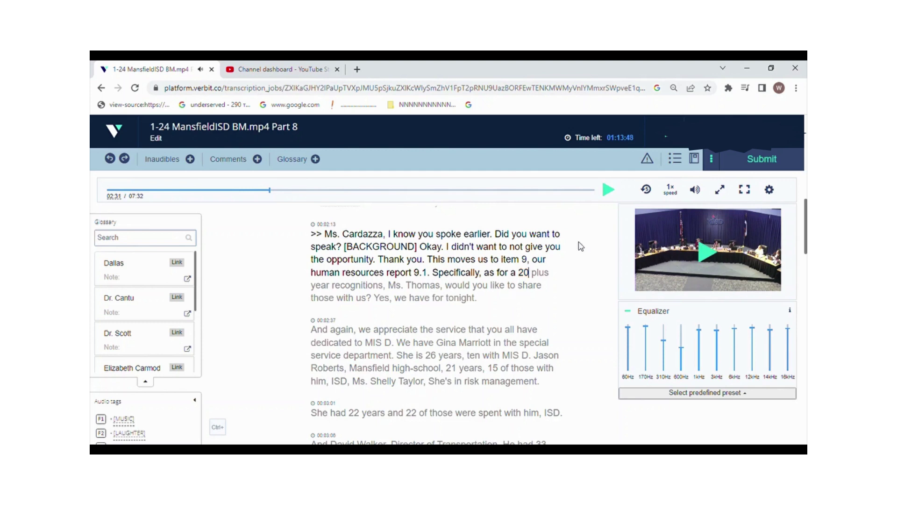
{"action": "key", "text": "BackSpace"}
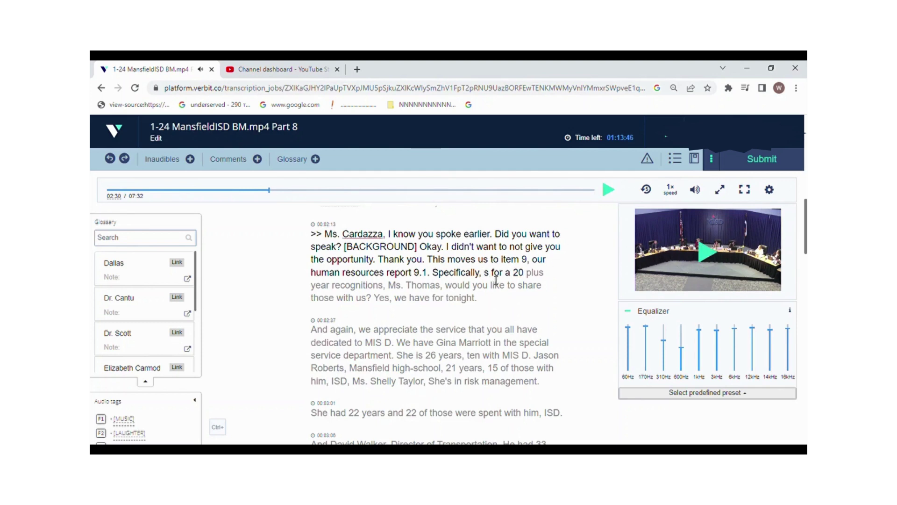
{"action": "type", "text": "i"}
Listen past "20 plus year recognitions" and end that sentence with a period instead of a comma
{"action": "left_click", "coordinate": [732, 246]}
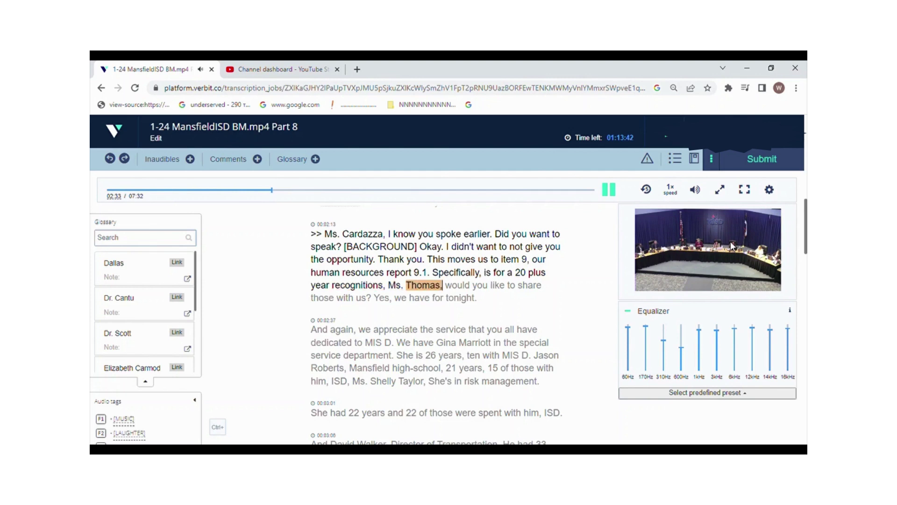
{"action": "key", "text": "Tab"}
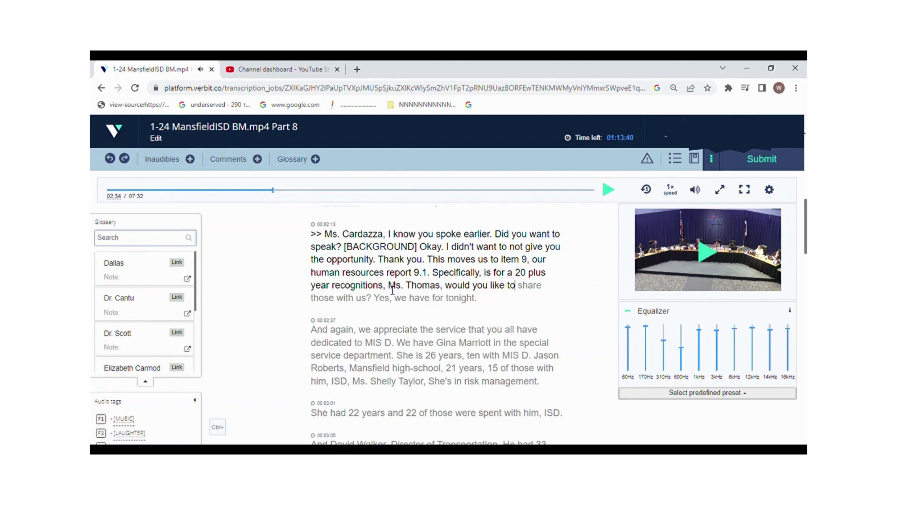
{"action": "key", "text": "BackSpace"}
{"action": "type", "text": "."}
Listen to the question about sharing and change "share those with us" to "share this with us"
{"action": "left_click", "coordinate": [718, 246]}
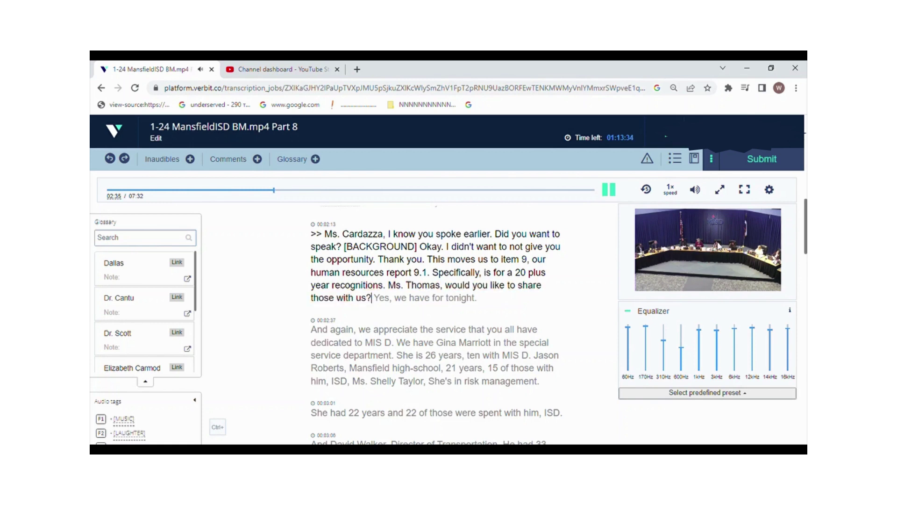
{"action": "left_click", "coordinate": [703, 257]}
{"action": "left_click", "coordinate": [703, 257]}
{"action": "left_click", "coordinate": [703, 257]}
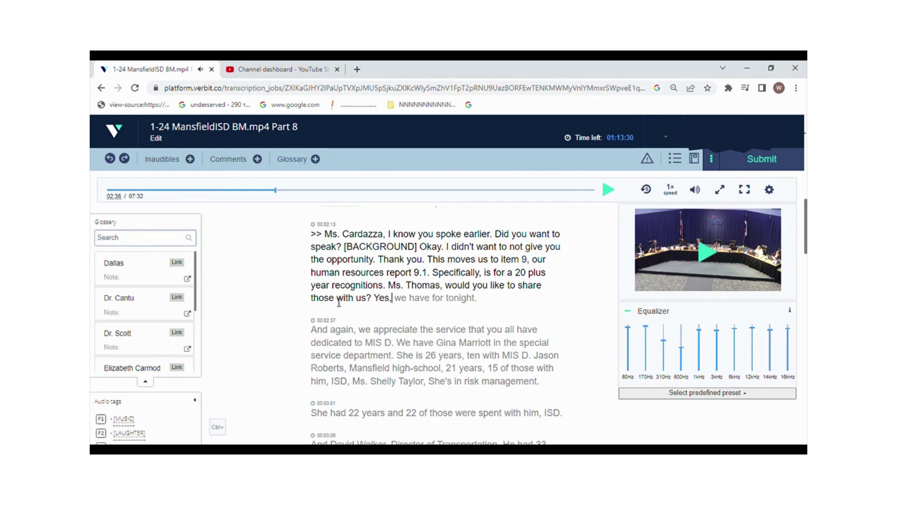
{"action": "key", "text": "BackSpace"}
{"action": "key", "text": "BackSpace"}
{"action": "type", "text": "is"}
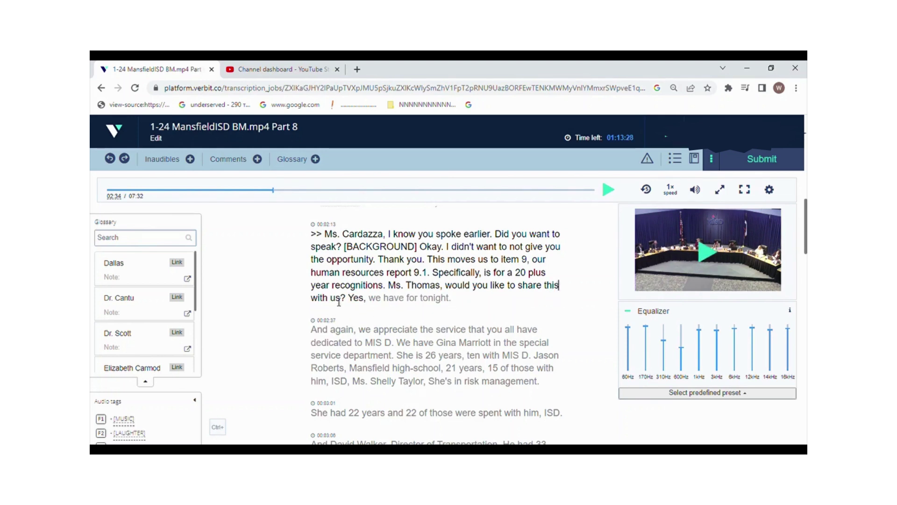
Listen past the question, start a new ">>" speaker paragraph at "Yes, we have", and change "for tonight" to "four tonight"
{"action": "left_click", "coordinate": [658, 256]}
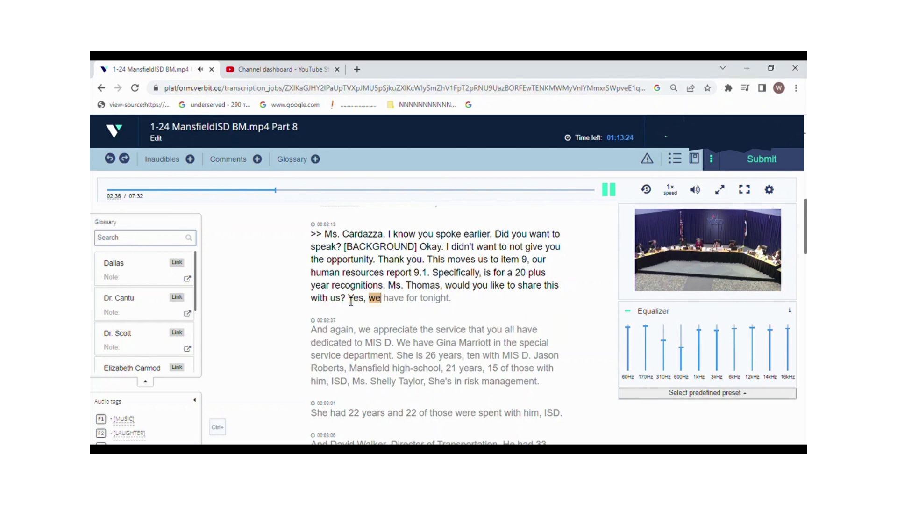
{"action": "left_click", "coordinate": [349, 299]}
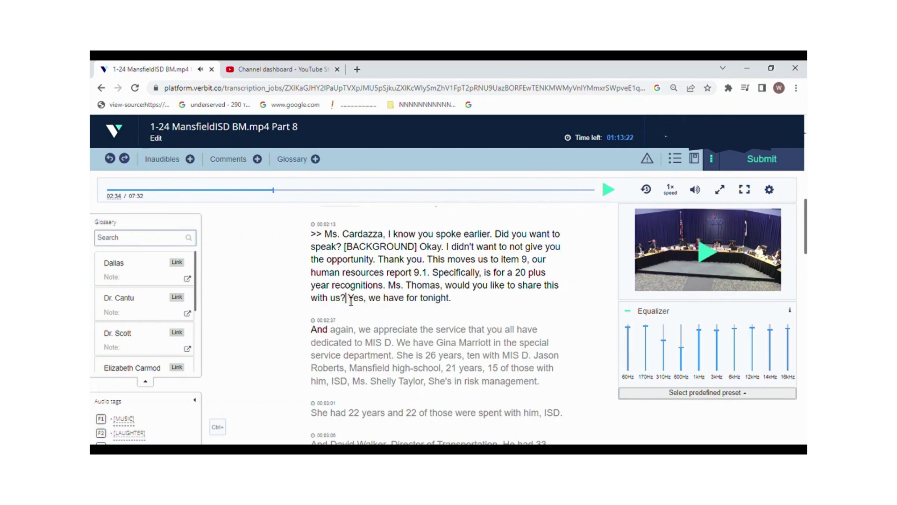
{"action": "key", "text": "Return"}
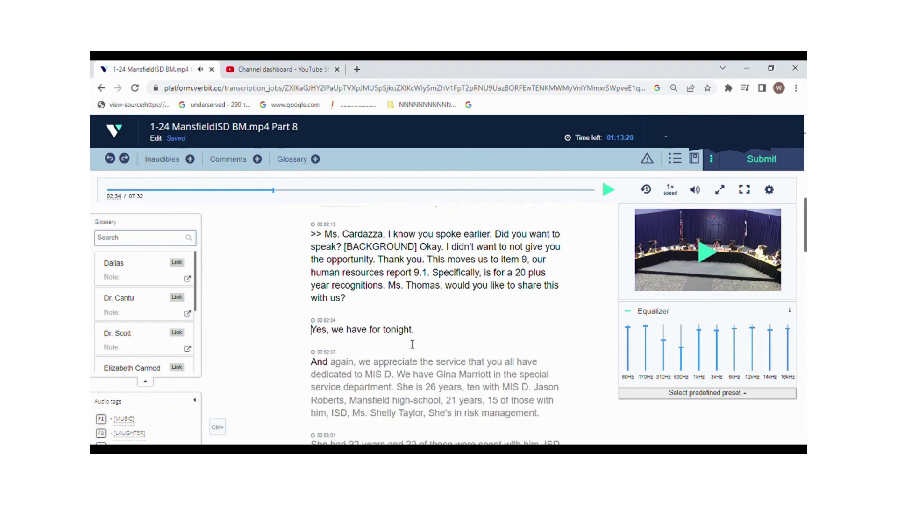
{"action": "left_click", "coordinate": [381, 335]}
{"action": "type", "text": "u"}
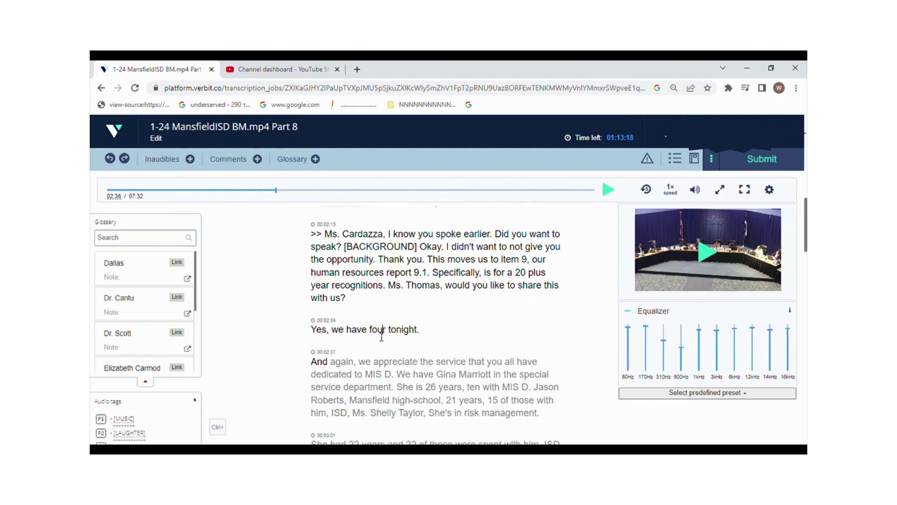
{"action": "type", "text": ">>"}
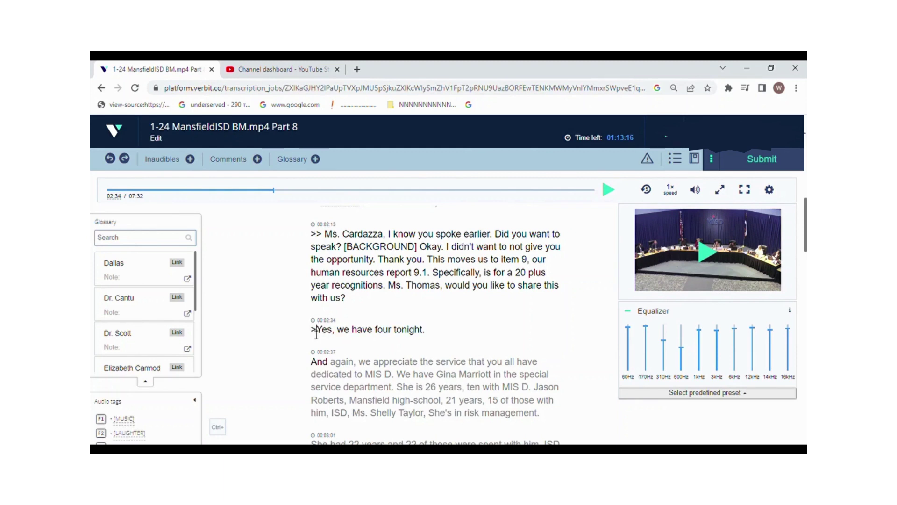
Merge the "And again" paragraph into the preceding sentence so that it reads "four tonight and again"
{"action": "left_click", "coordinate": [321, 366]}
{"action": "key", "text": "BackSpace"}
{"action": "key", "text": "BackSpace"}
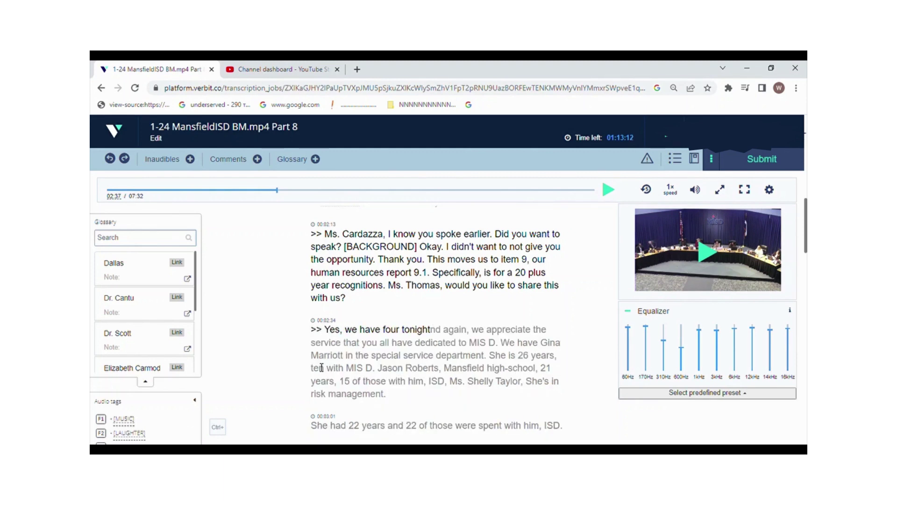
{"action": "type", "text": "a"}
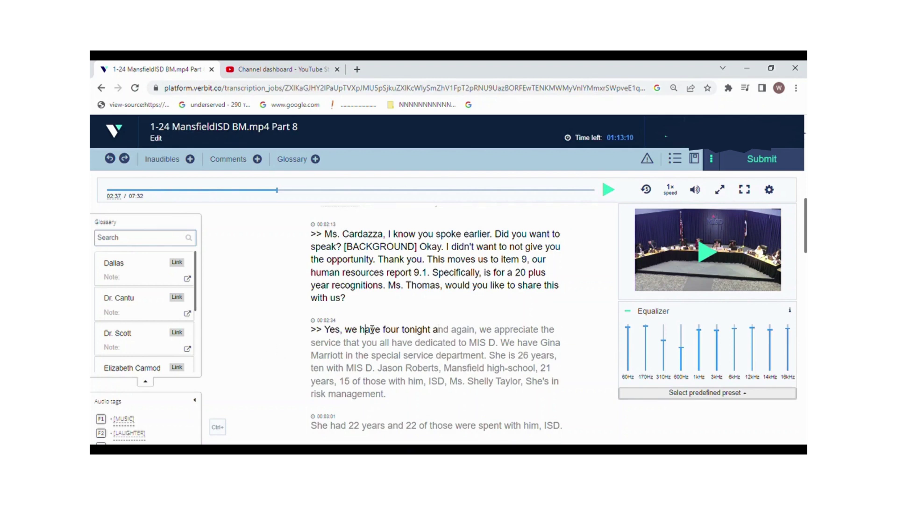
Listen to the appreciation sentence and insert "all" between "we appreciate" and "the service"
{"action": "left_click", "coordinate": [686, 278]}
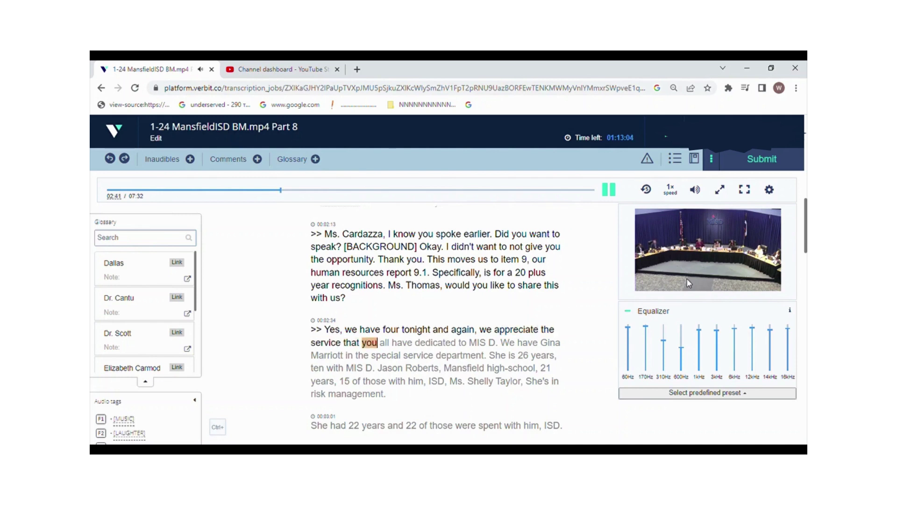
{"action": "left_click", "coordinate": [686, 278]}
{"action": "type", "text": "all"}
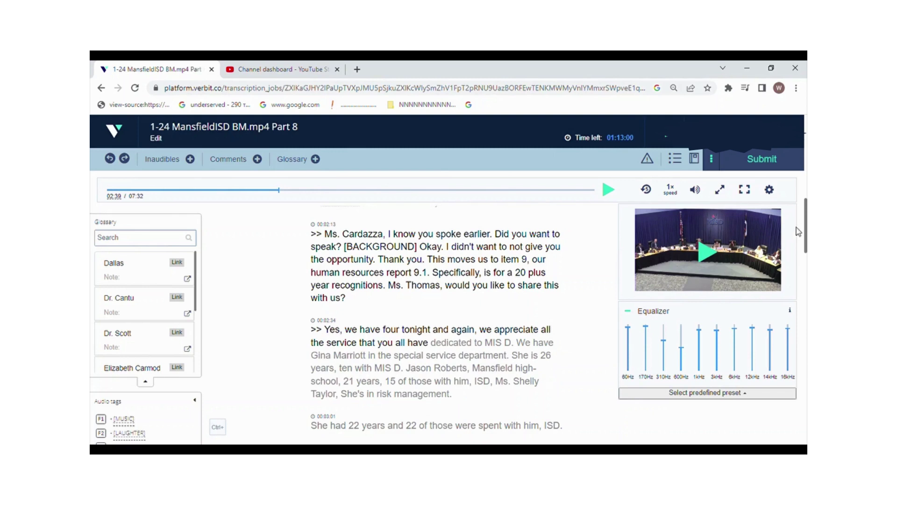
Listen to the end of the appreciation sentence and join "MIS D." after "dedicated to" into "MISD."
{"action": "left_click", "coordinate": [728, 261]}
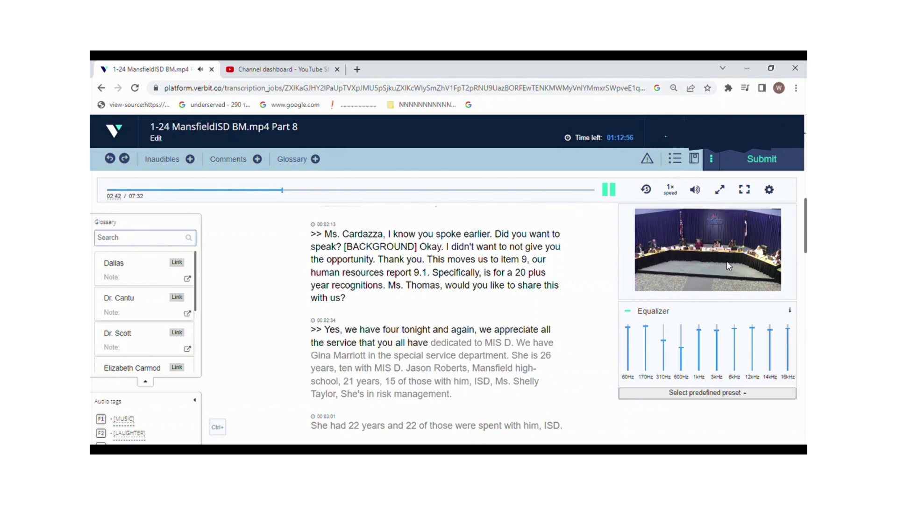
{"action": "left_click", "coordinate": [727, 261]}
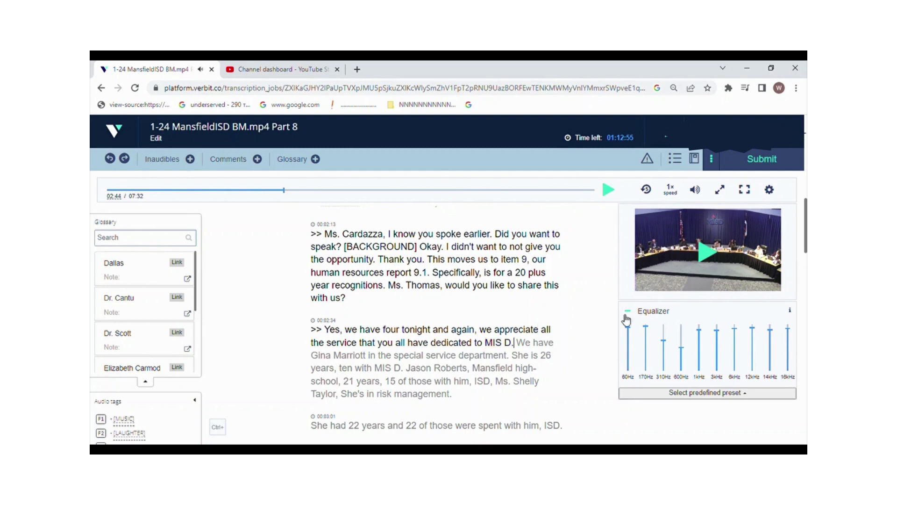
{"action": "left_click", "coordinate": [504, 343]}
{"action": "key", "text": "BackSpace"}
Listen to the special service department sentence and search the web for the employee's name together with "misd"
{"action": "left_click", "coordinate": [724, 263]}
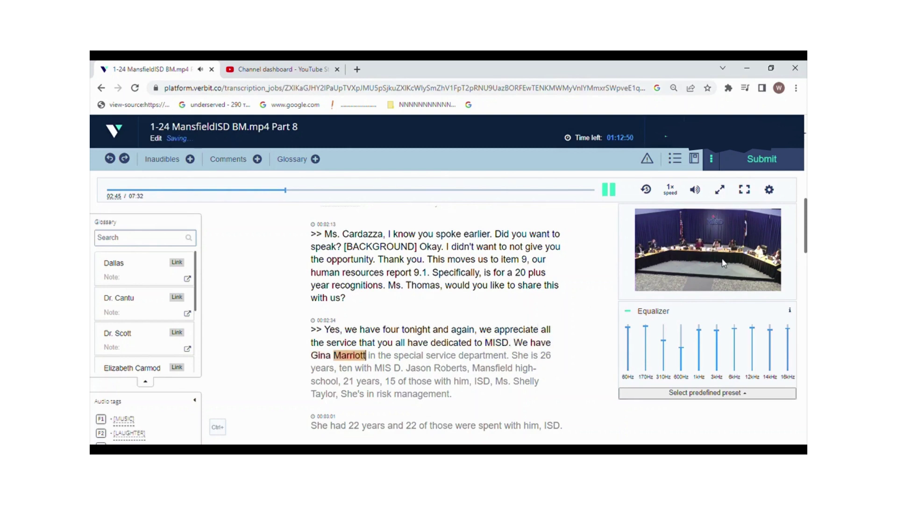
{"action": "left_click", "coordinate": [724, 263]}
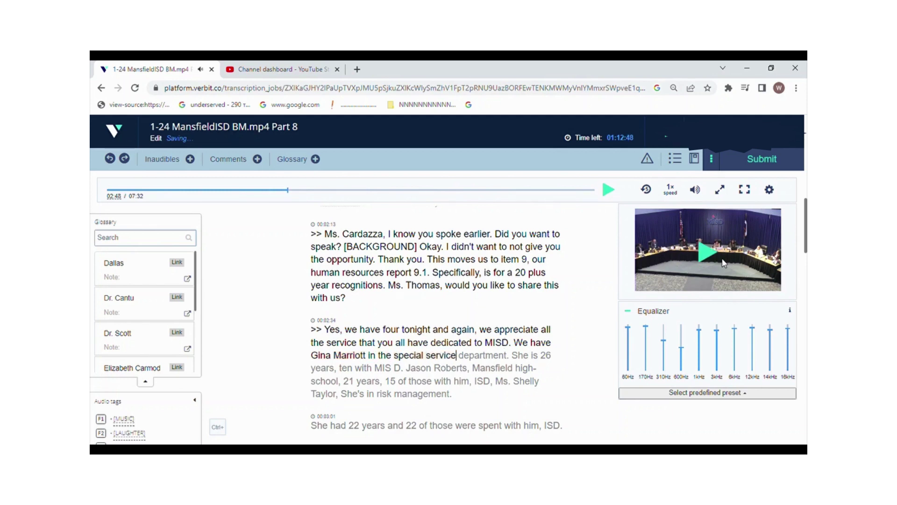
{"action": "left_click", "coordinate": [682, 270]}
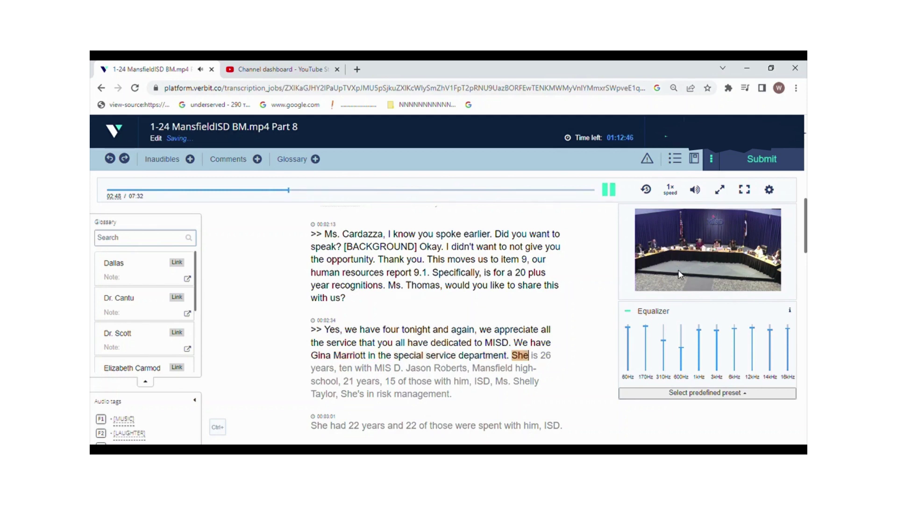
{"action": "left_click", "coordinate": [680, 275]}
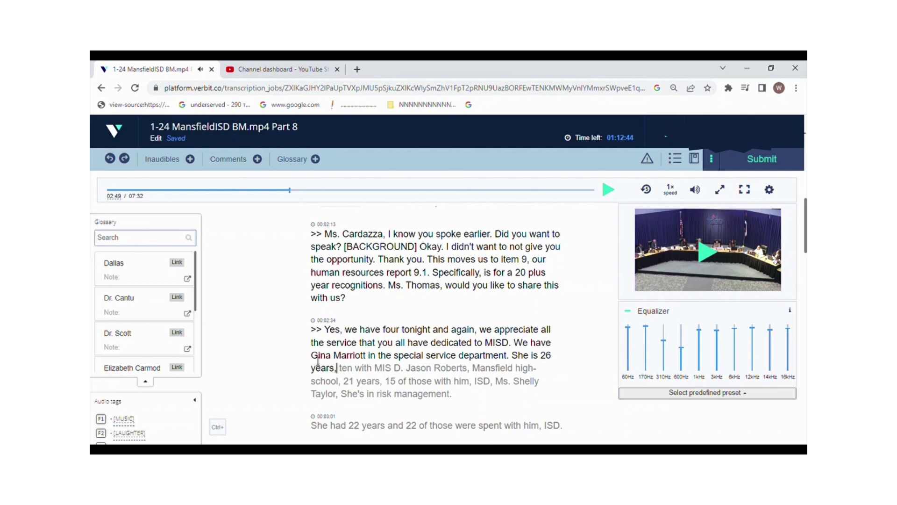
{"action": "left_click_drag", "start_coordinate": [311, 355], "coordinate": [329, 360]}
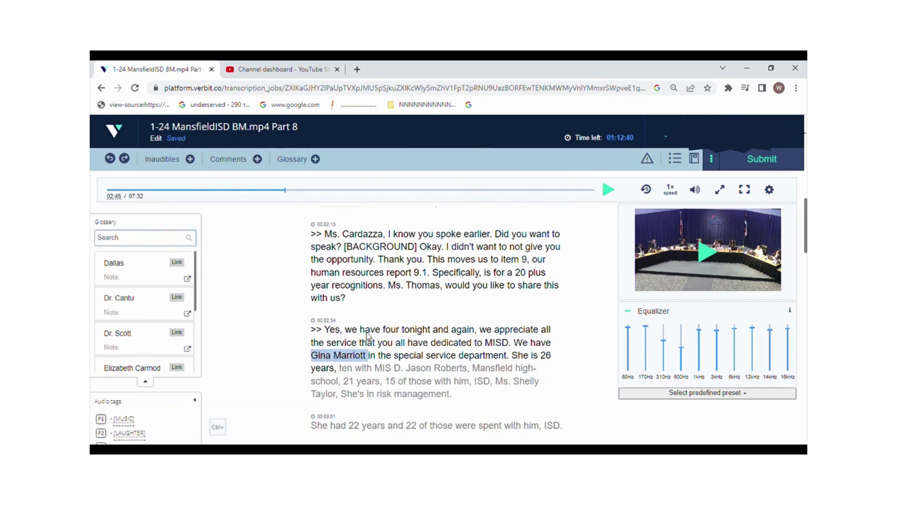
{"action": "key", "text": "ctrl+shift+g"}
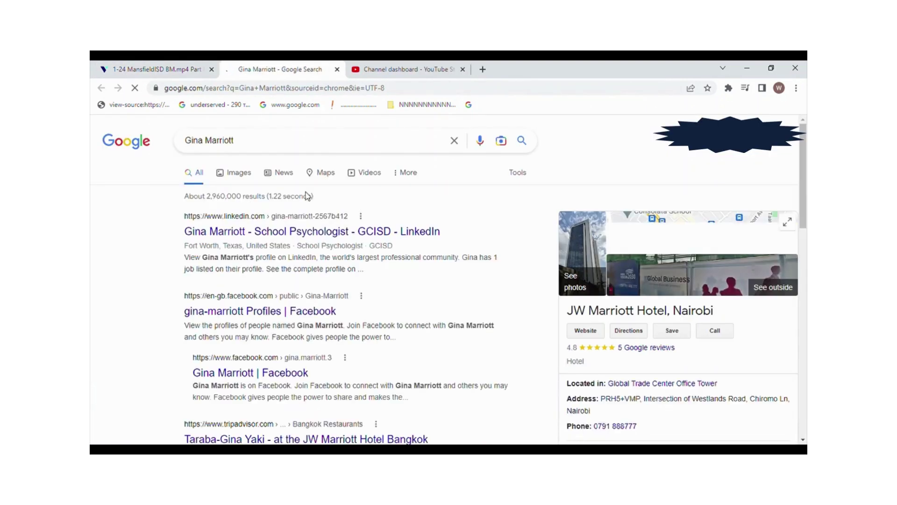
{"action": "left_click", "coordinate": [291, 145]}
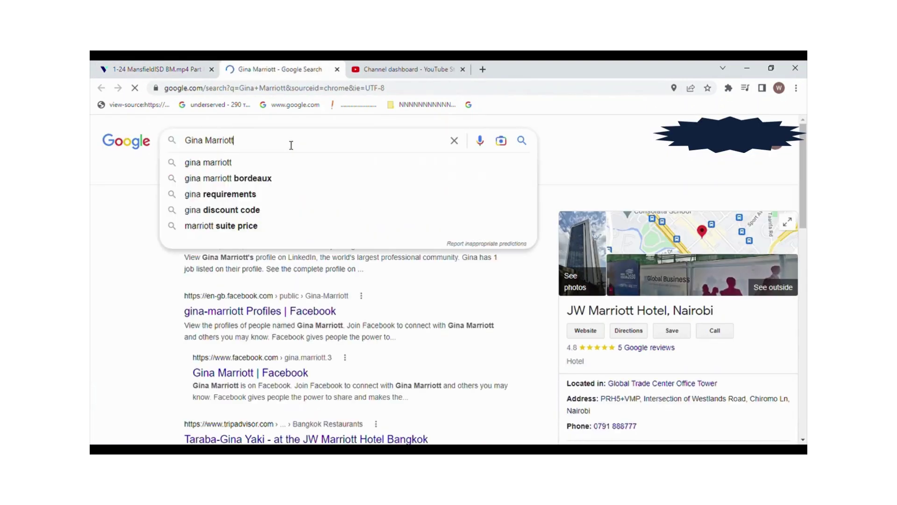
{"action": "type", "text": "misd"}
{"action": "key", "text": "Return"}
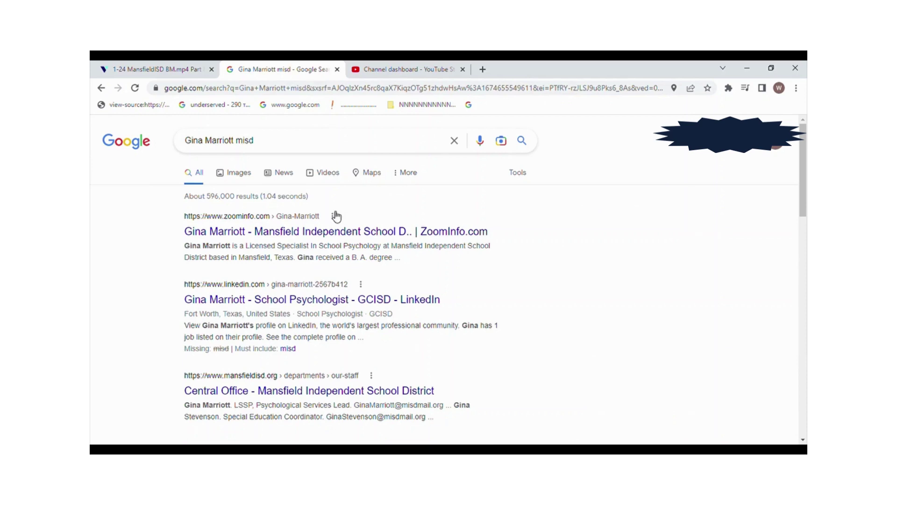
Copy the ZoomInfo result's link and save the employee's name as an Online glossary term with that link in the transcript
{"action": "left_click", "coordinate": [335, 216]}
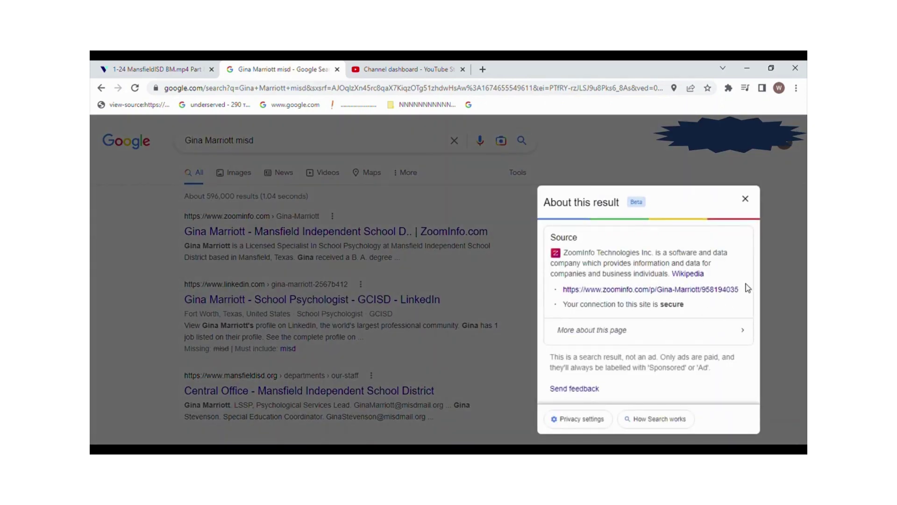
{"action": "left_click_drag", "start_coordinate": [746, 288], "coordinate": [568, 292]}
{"action": "key", "text": "ctrl+c"}
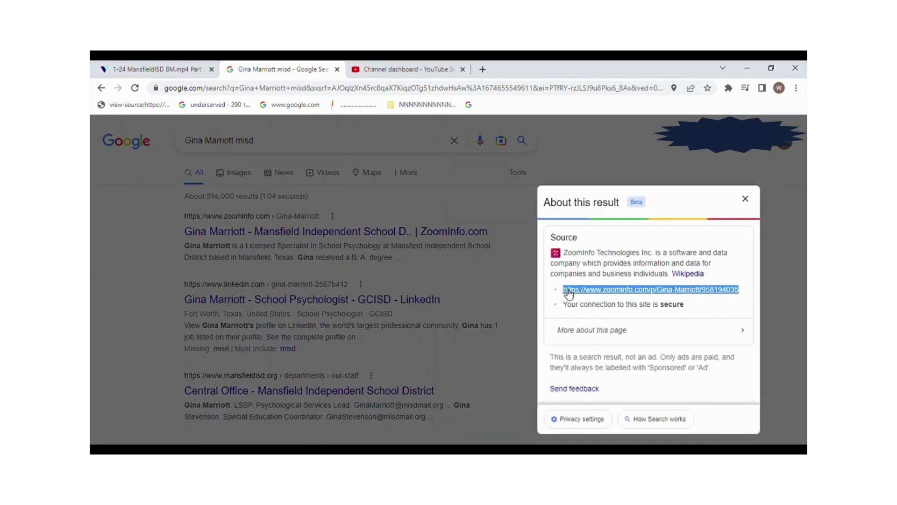
{"action": "left_click", "coordinate": [154, 70]}
{"action": "left_click", "coordinate": [322, 160]}
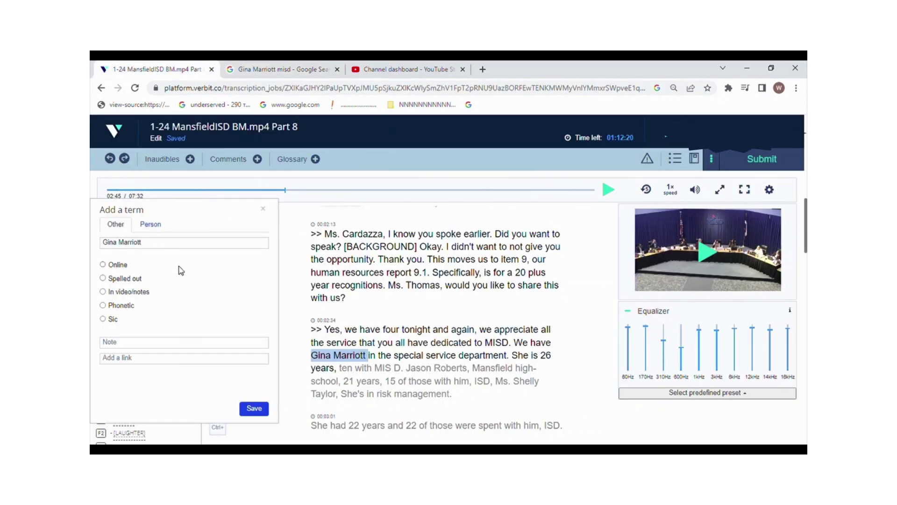
{"action": "left_click", "coordinate": [143, 359]}
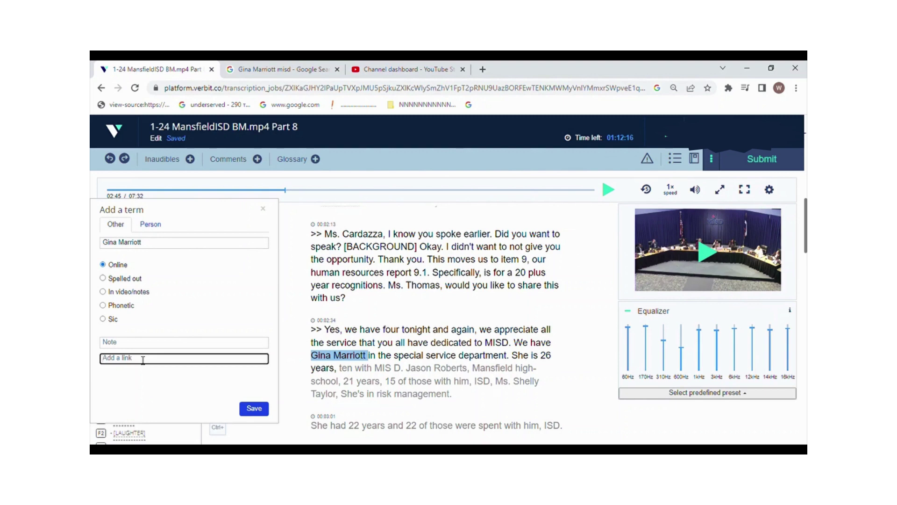
{"action": "key", "text": "ctrl+v"}
{"action": "left_click", "coordinate": [254, 408]}
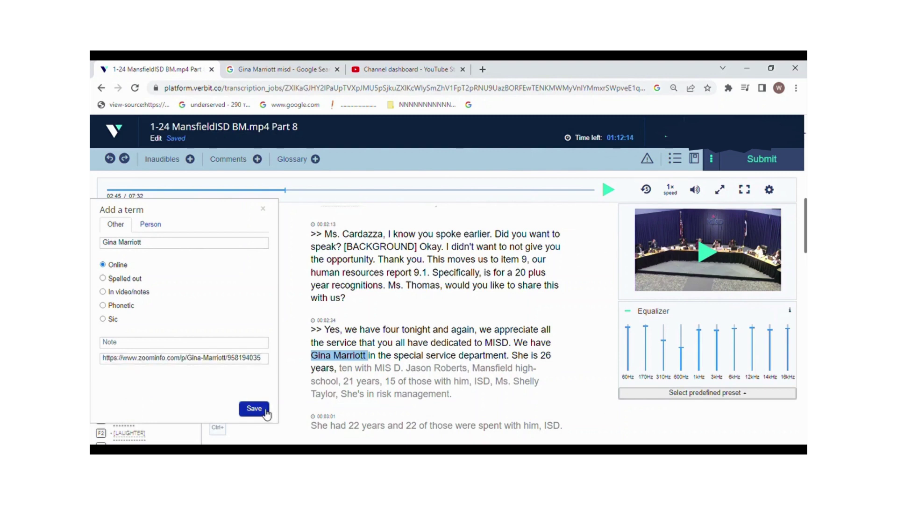
Add the name addressed before "would you like to share" to the glossary as a Phonetic term
{"action": "left_click_drag", "start_coordinate": [443, 286], "coordinate": [388, 286]}
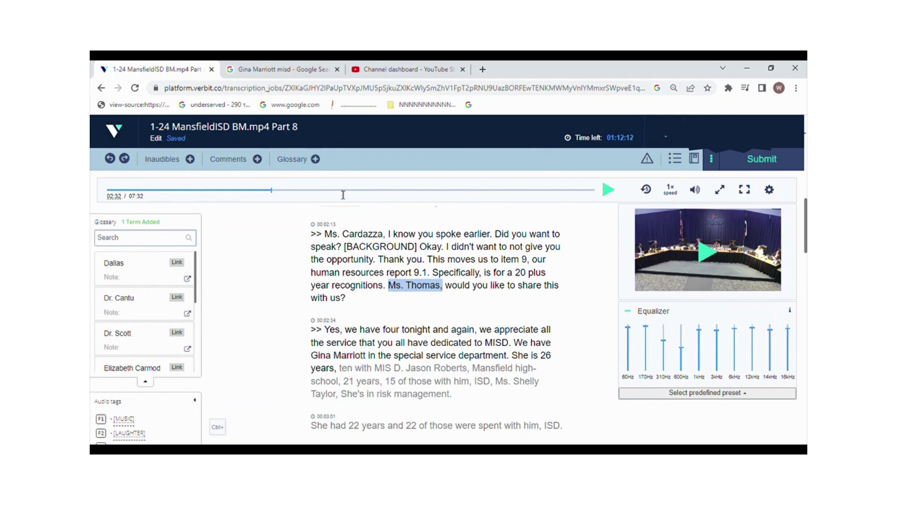
{"action": "left_click", "coordinate": [315, 159]}
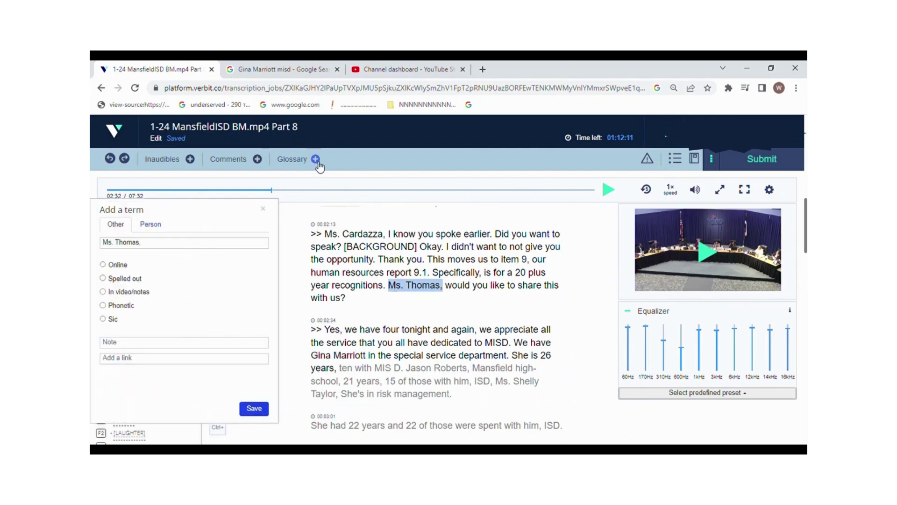
{"action": "left_click", "coordinate": [119, 305]}
{"action": "left_click", "coordinate": [253, 409]}
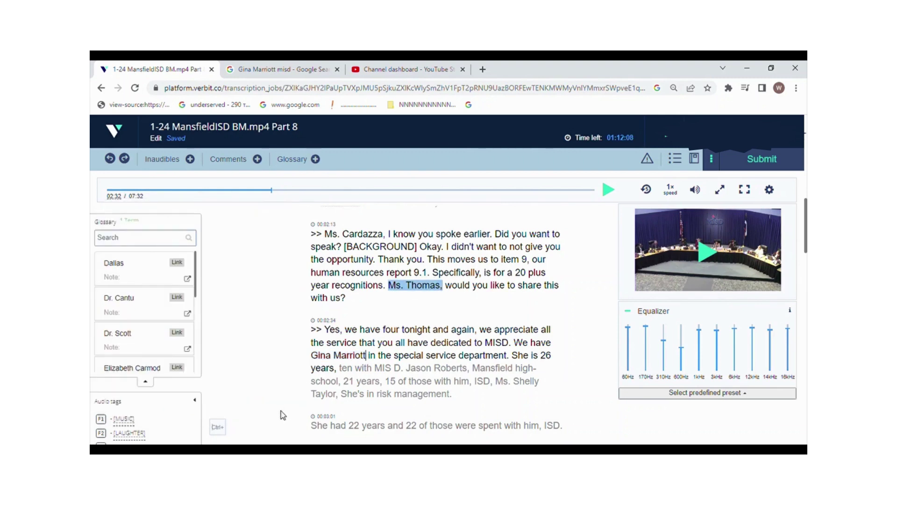
Listen on from the special service department sentence and join "MIS D." after "ten with" into "MISD."
{"action": "left_click", "coordinate": [371, 362]}
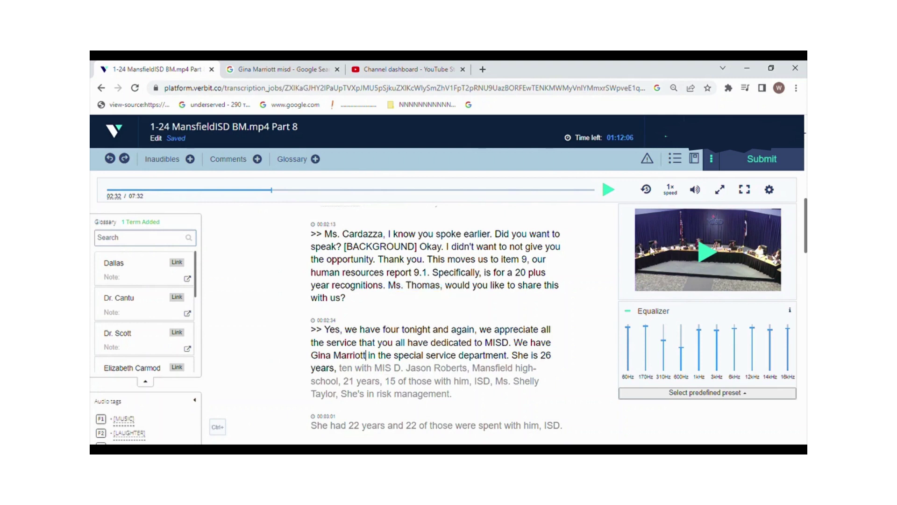
{"action": "left_click", "coordinate": [680, 260]}
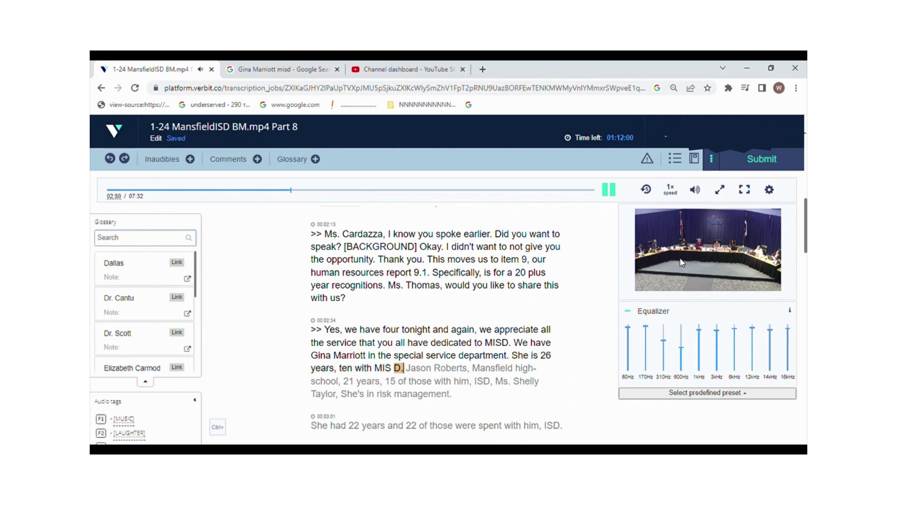
{"action": "left_click", "coordinate": [681, 260]}
{"action": "left_click", "coordinate": [398, 375]}
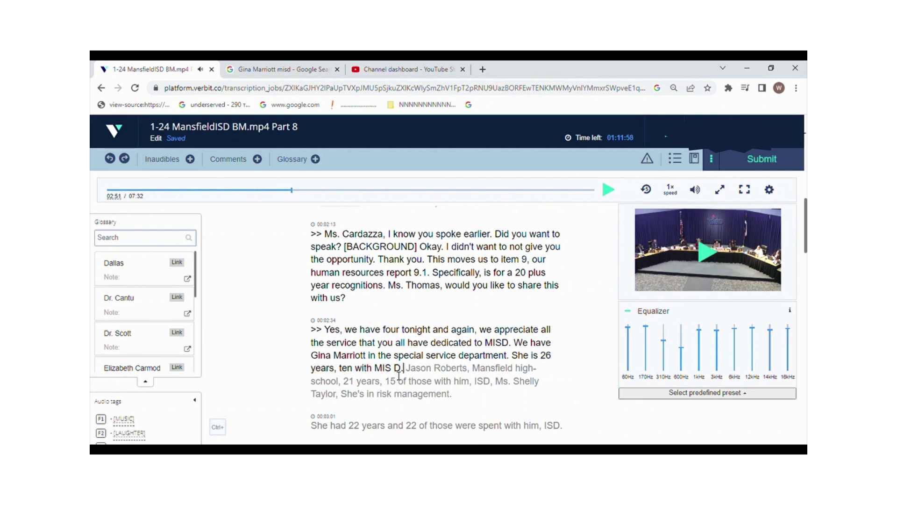
{"action": "key", "text": "BackSpace"}
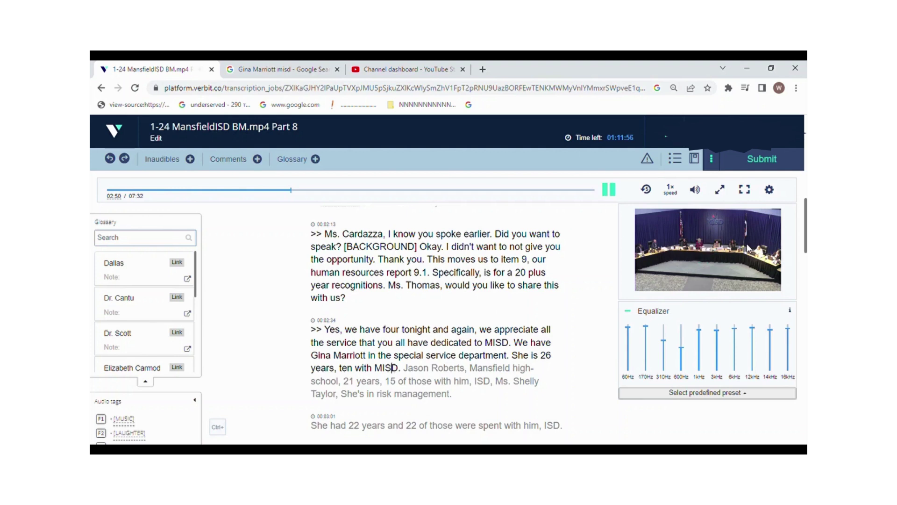
Listen on after "ten with MISD." and search the web for the Mansfield high-school employee's name together with "misd"
{"action": "left_click", "coordinate": [708, 252]}
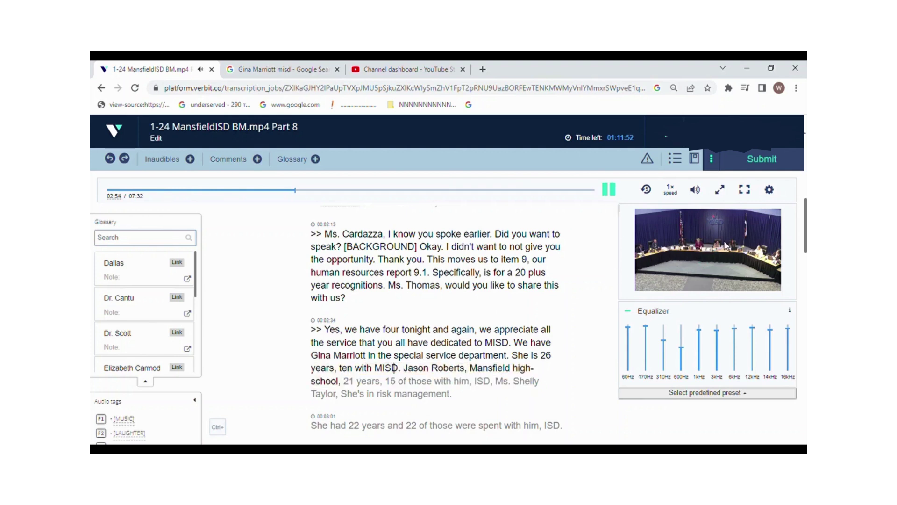
{"action": "key", "text": "Tab"}
{"action": "left_click_drag", "start_coordinate": [403, 368], "coordinate": [469, 374]}
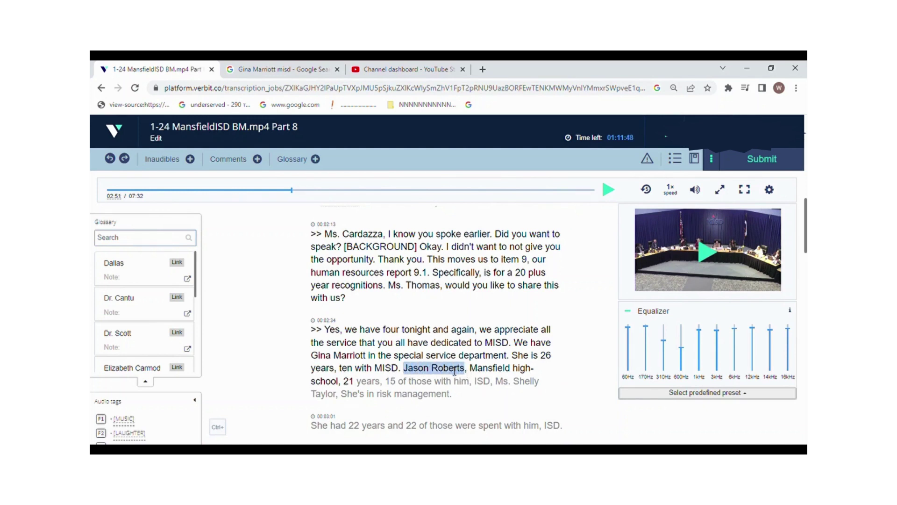
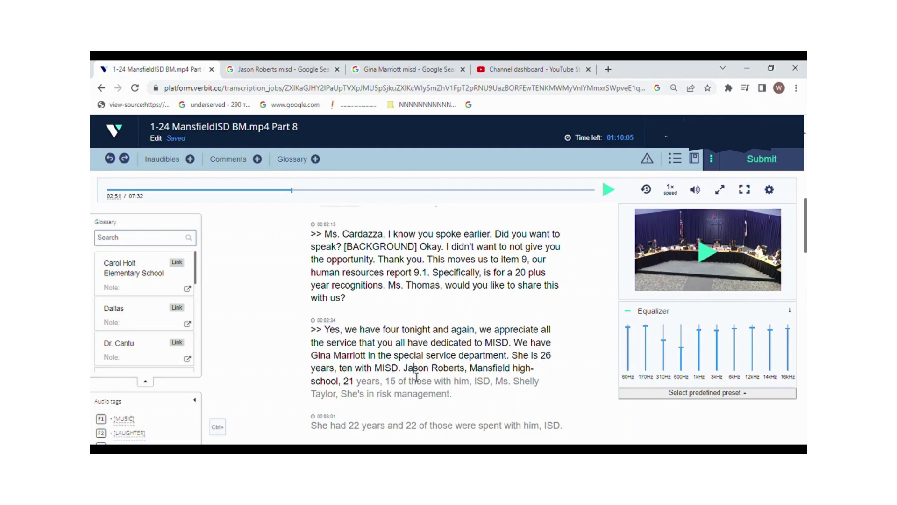
Listen on through "15 of those with him, ISD," and change "high-school" before "21 years" to "high school," without the hyphen
{"action": "left_click", "coordinate": [731, 244]}
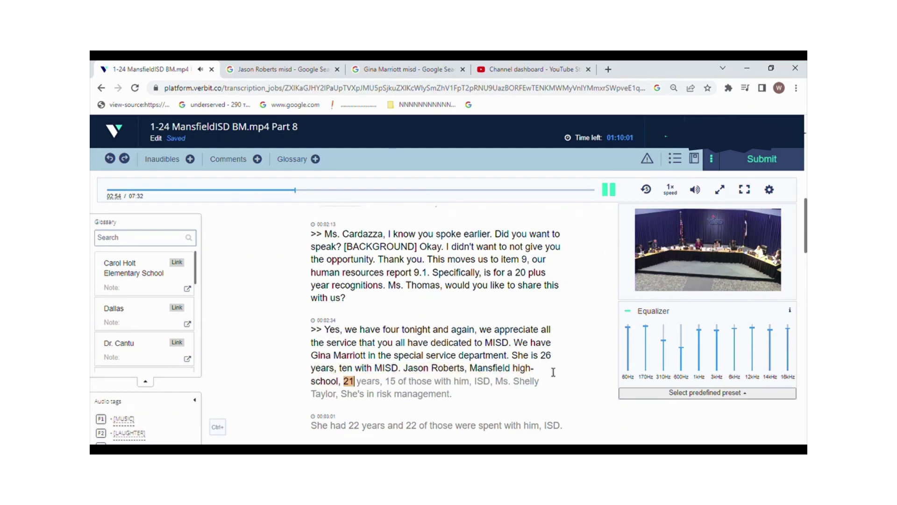
{"action": "key", "text": "Tab"}
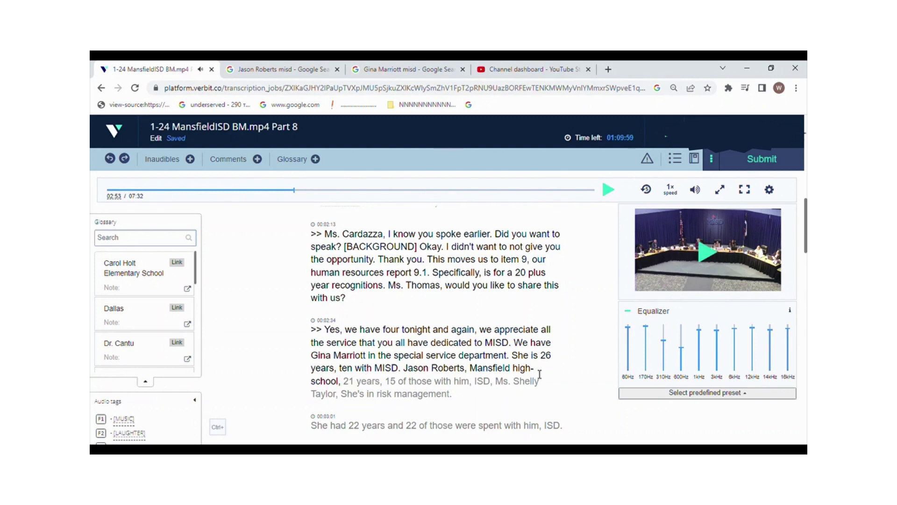
{"action": "key", "text": "BackSpace"}
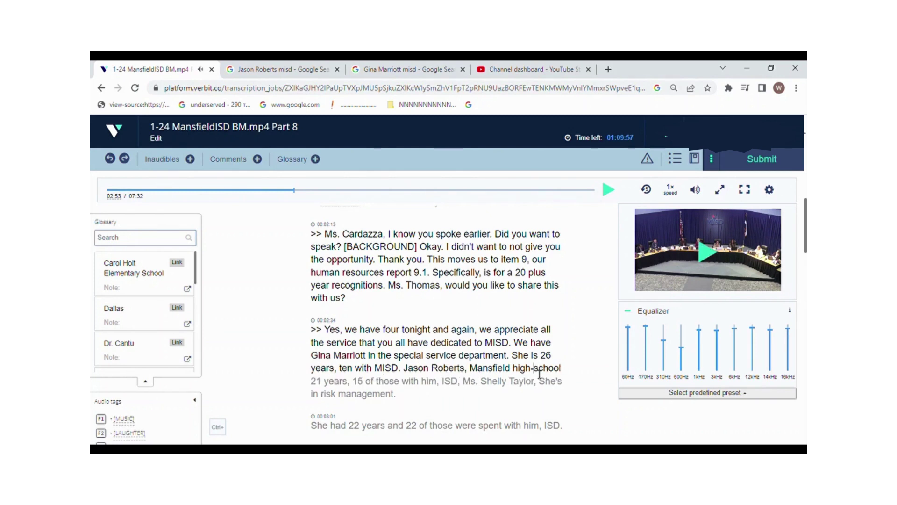
{"action": "key", "text": "BackSpace"}
{"action": "key", "text": "Tab"}
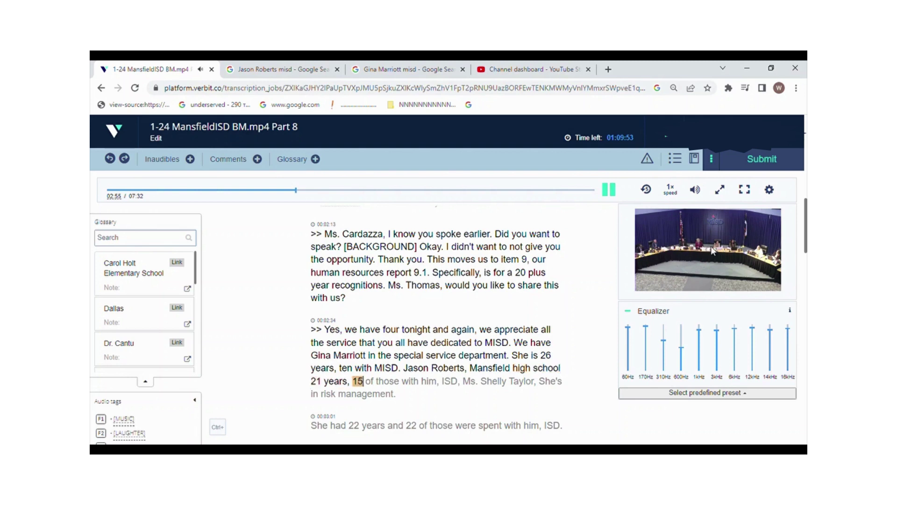
{"action": "key", "text": "Tab"}
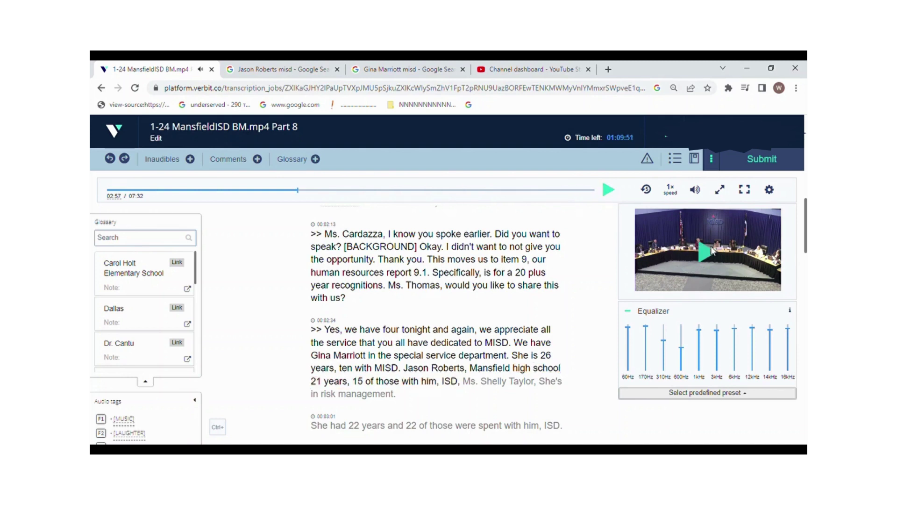
{"action": "key", "text": "Tab"}
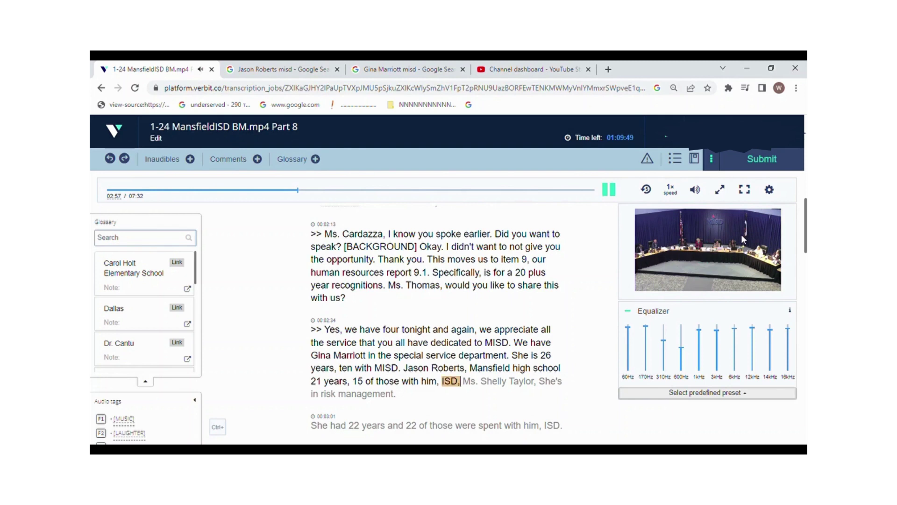
{"action": "key", "text": "Tab"}
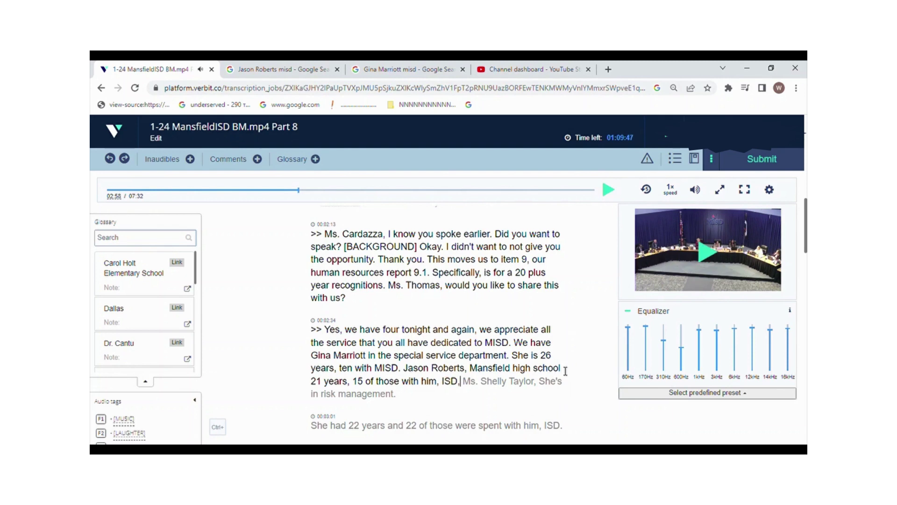
{"action": "type", "text": ","}
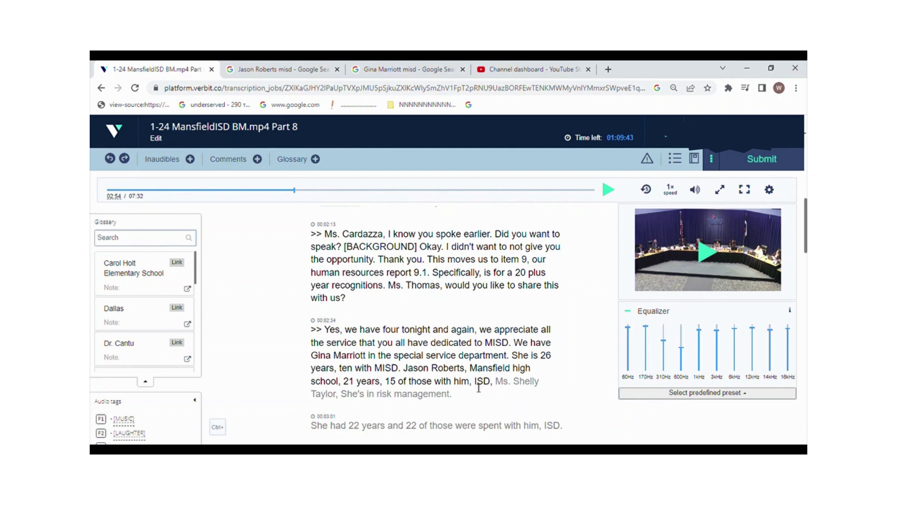
Replace "him, ISD," after "15 of those with" with "MISD.", checking the wording against the recording
{"action": "key", "text": "BackSpace"}
{"action": "key", "text": "BackSpace"}
{"action": "key", "text": "BackSpace"}
{"action": "key", "text": "BackSpace"}
{"action": "key", "text": "BackSpace"}
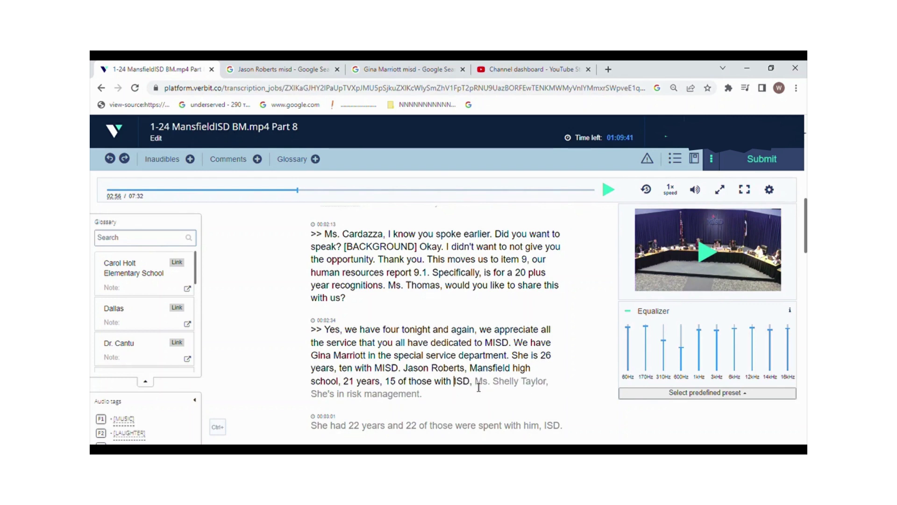
{"action": "type", "text": "M"}
{"action": "left_click", "coordinate": [713, 272]}
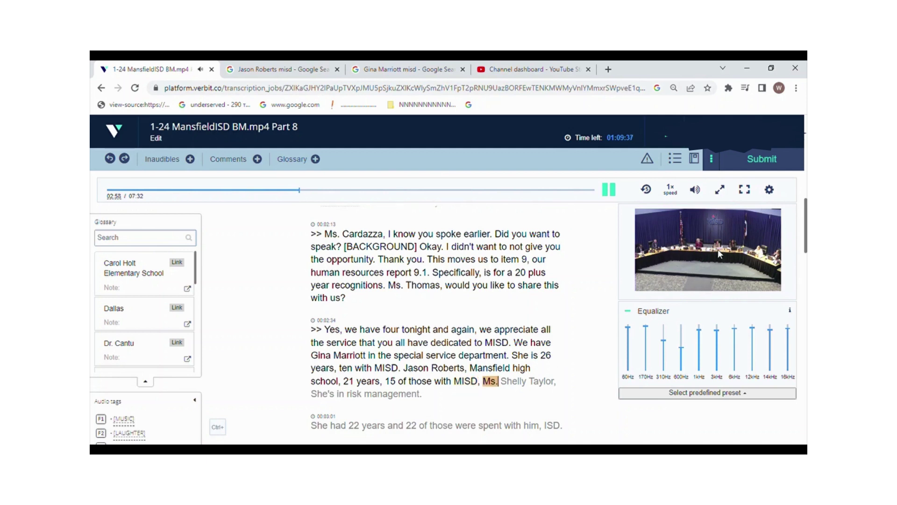
{"action": "left_click", "coordinate": [717, 252]}
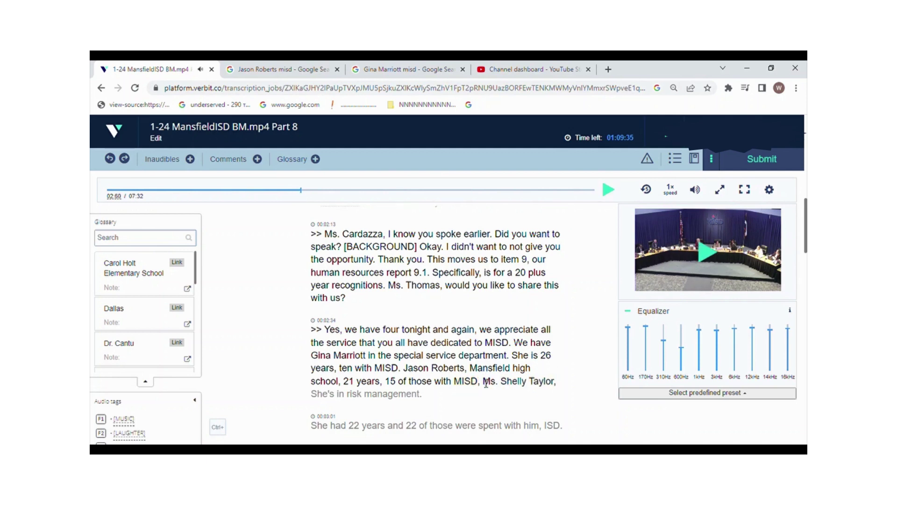
{"action": "key", "text": "BackSpace"}
{"action": "type", "text": "."}
Search the web for the risk management employee's name together with "misd"
{"action": "left_click_drag", "start_coordinate": [486, 386], "coordinate": [559, 385]}
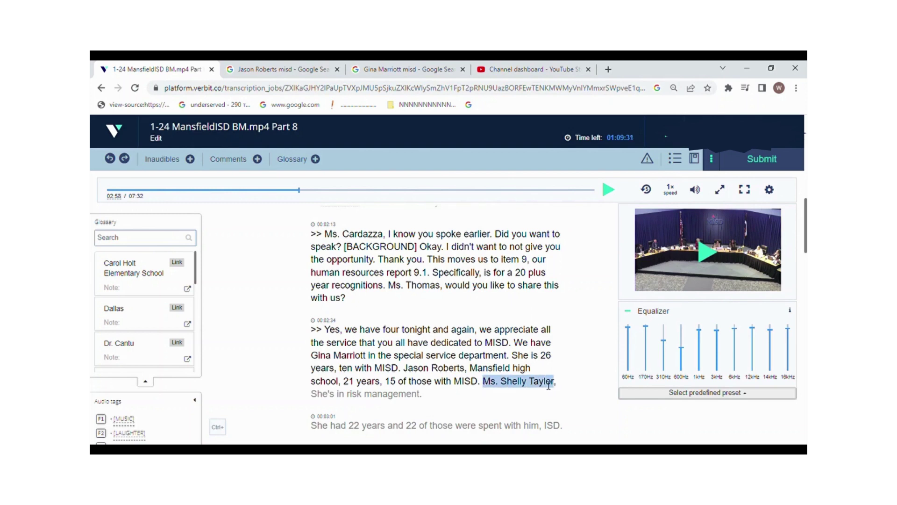
{"action": "key", "text": "ctrl+shift+s"}
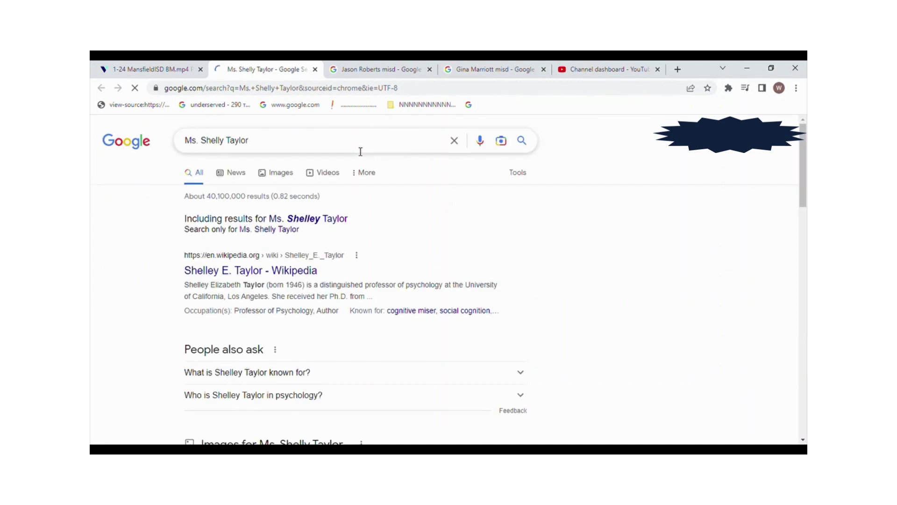
{"action": "left_click", "coordinate": [331, 146]}
{"action": "type", "text": "misd"}
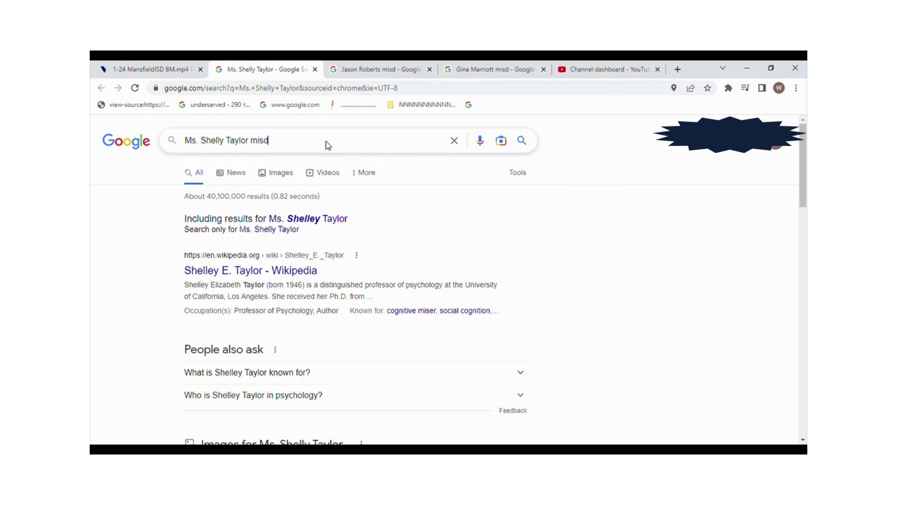
{"action": "key", "text": "Return"}
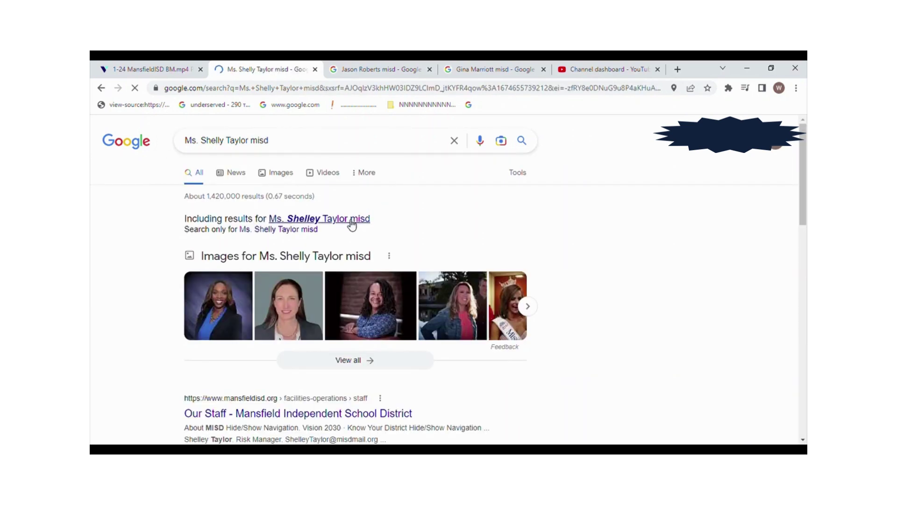
Copy the source link of the Mansfield ISD "Our Staff" search result from its result details
{"action": "left_click", "coordinate": [380, 397]}
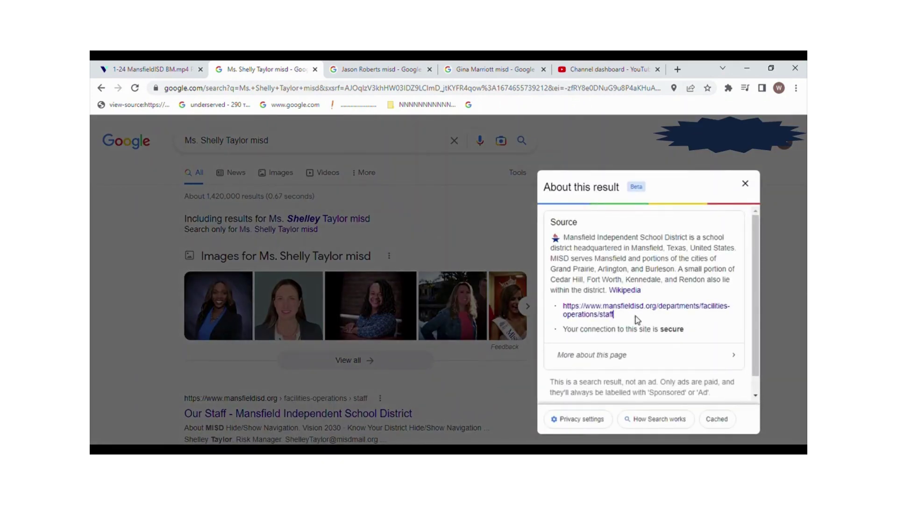
{"action": "left_click_drag", "start_coordinate": [640, 321], "coordinate": [571, 310]}
{"action": "key", "text": "ctrl+c"}
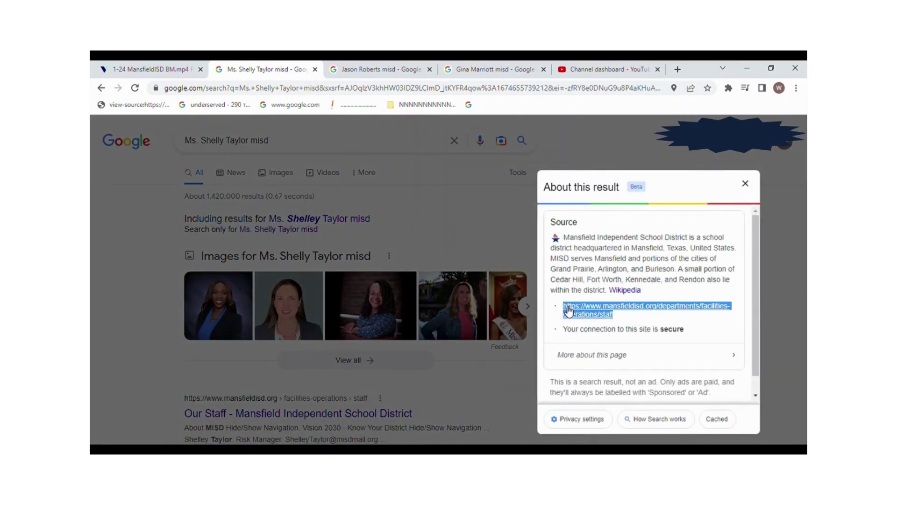
{"action": "left_click", "coordinate": [440, 220]}
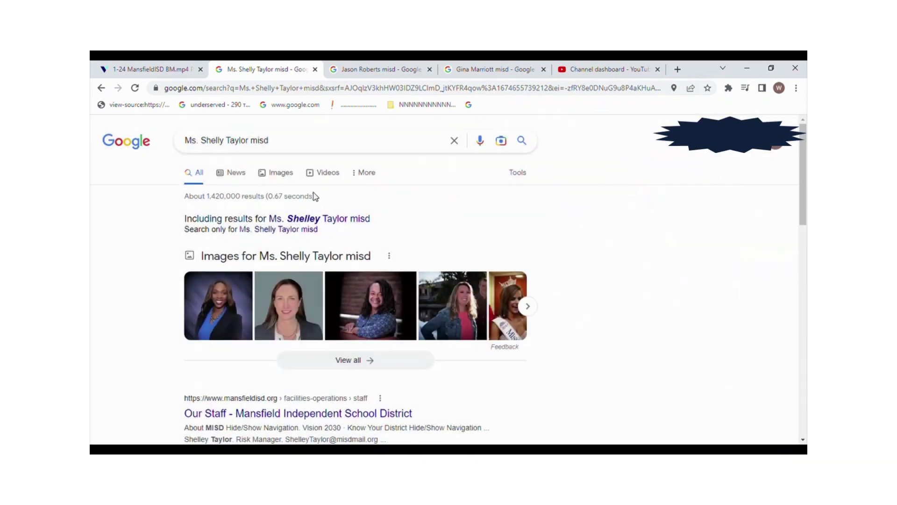
Return to the transcript and add the missing "e" to the risk management employee's first name
{"action": "left_click", "coordinate": [136, 69]}
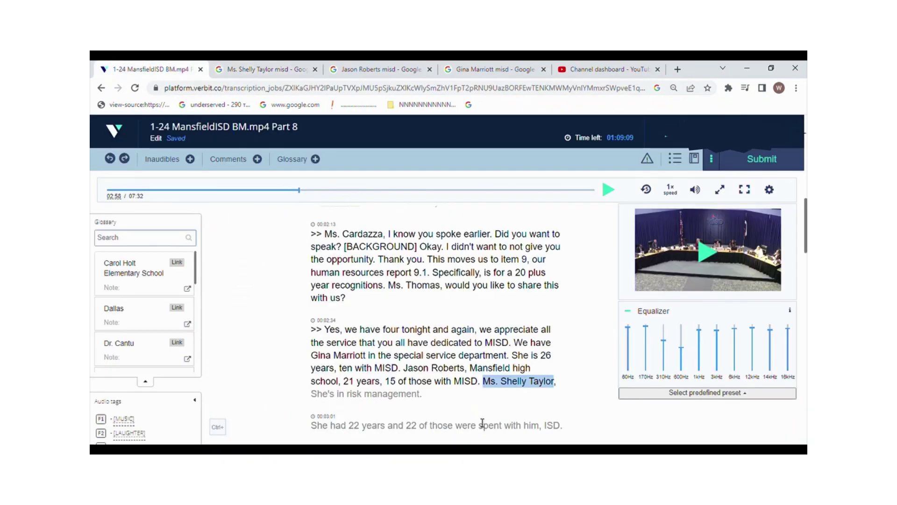
{"action": "left_click", "coordinate": [527, 386]}
{"action": "type", "text": "e"}
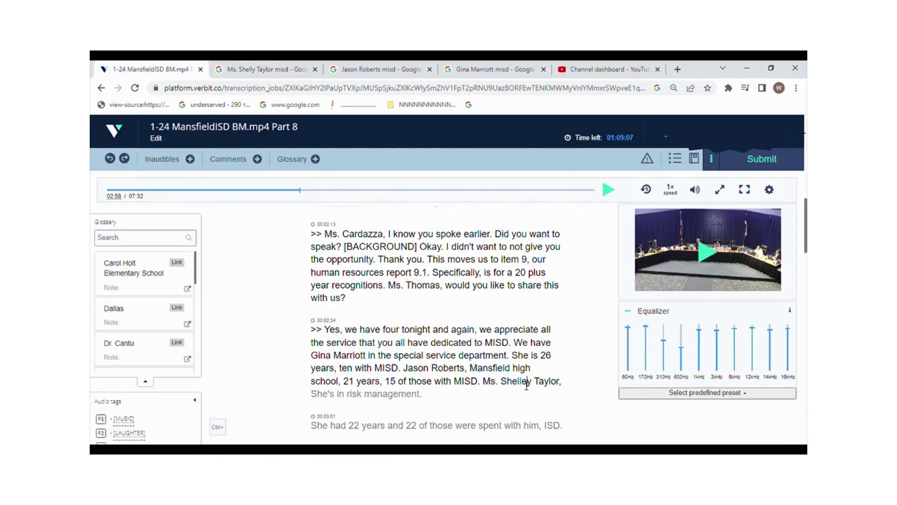
Save the risk management employee's titled name as an Online glossary term with the copied Mansfield ISD staff page link
{"action": "left_click_drag", "start_coordinate": [560, 384], "coordinate": [483, 384]}
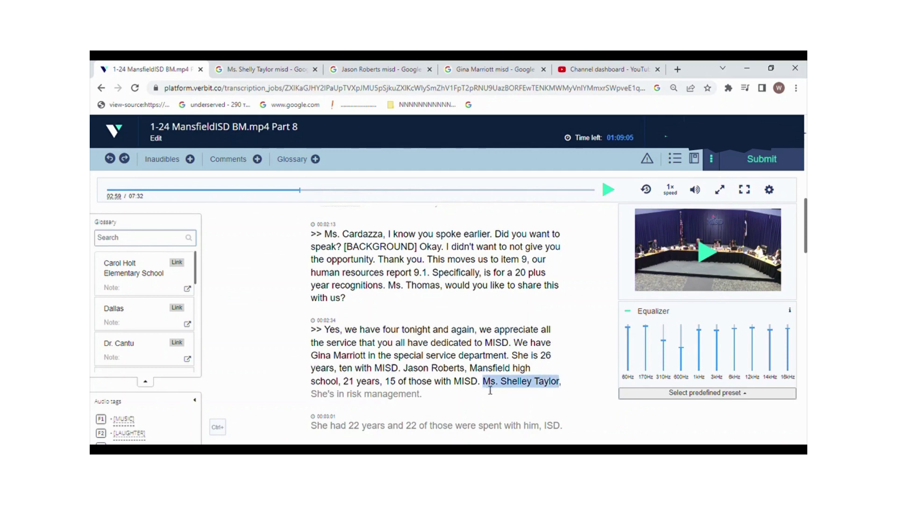
{"action": "left_click", "coordinate": [316, 159]}
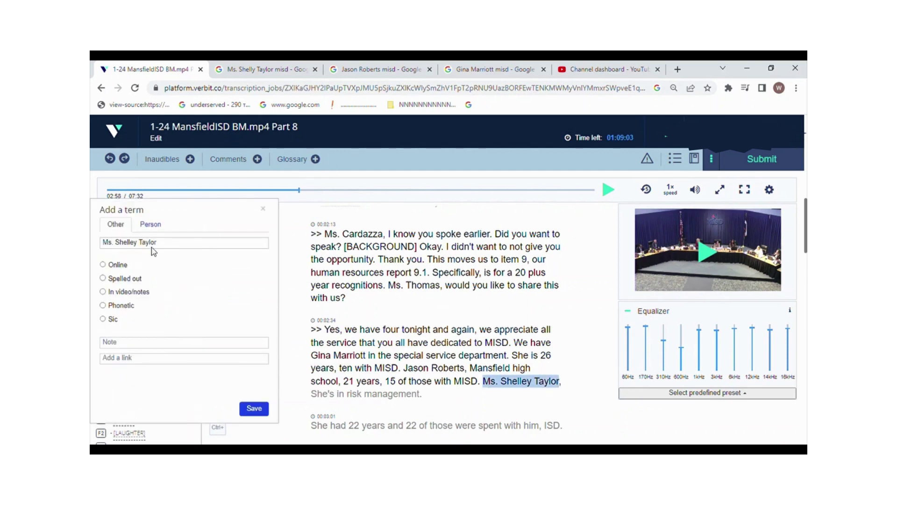
{"action": "left_click", "coordinate": [119, 266]}
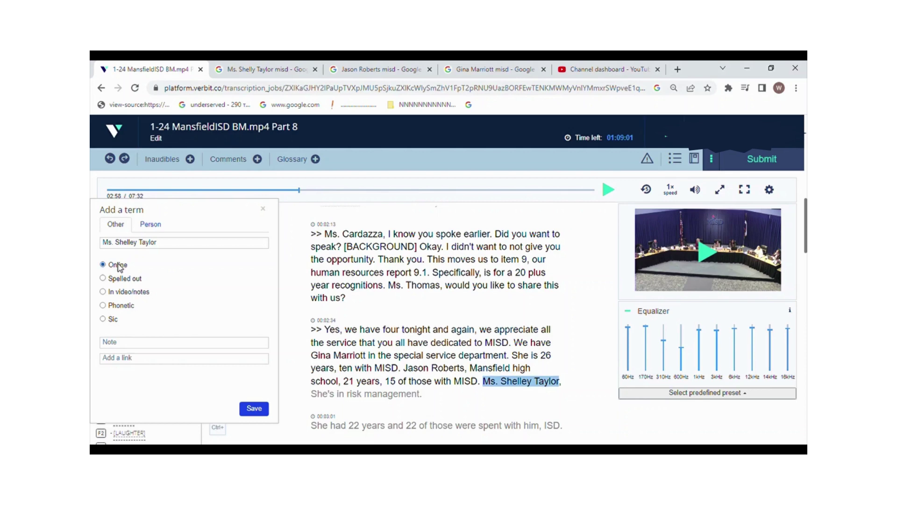
{"action": "left_click", "coordinate": [140, 359]}
{"action": "key", "text": "ctrl+v"}
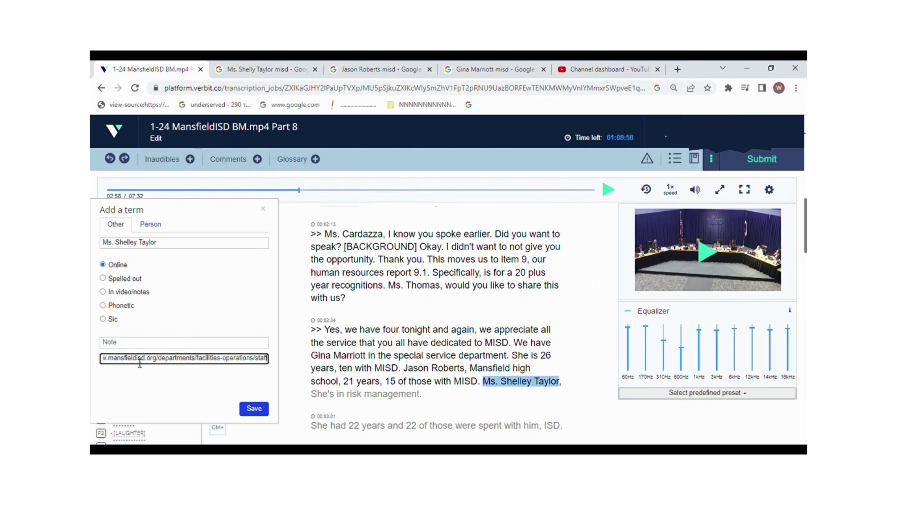
{"action": "left_click", "coordinate": [266, 411]}
Listen on from the employee's name and lowercase "She's" to "she's" before "in risk management"
{"action": "left_click", "coordinate": [551, 385]}
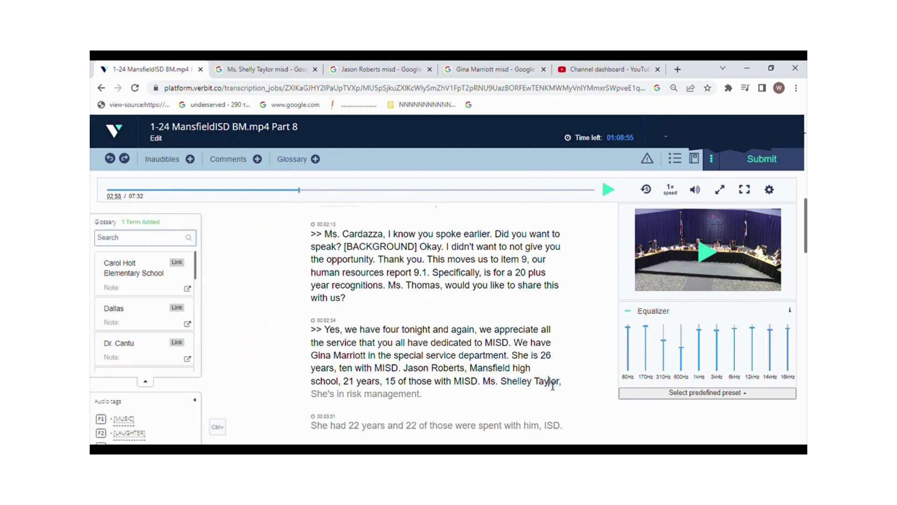
{"action": "left_click", "coordinate": [732, 232]}
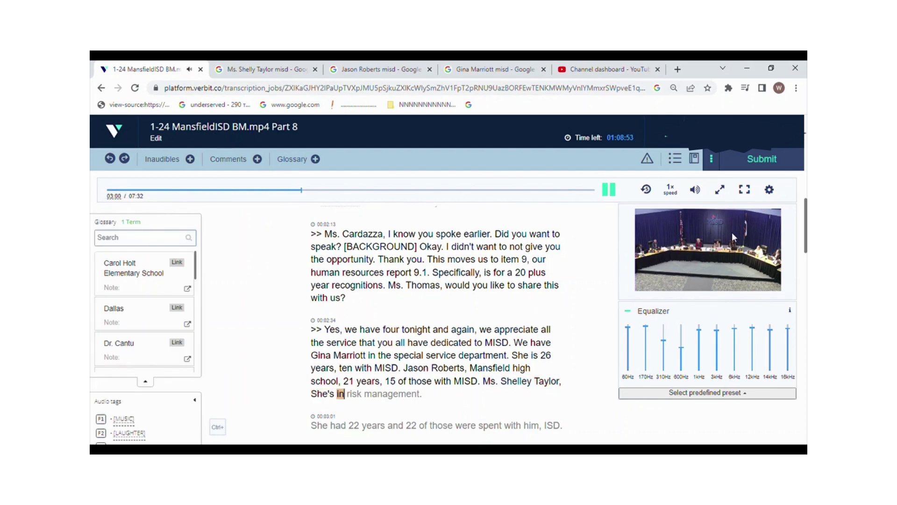
{"action": "left_click_drag", "start_coordinate": [423, 370], "coordinate": [321, 381]}
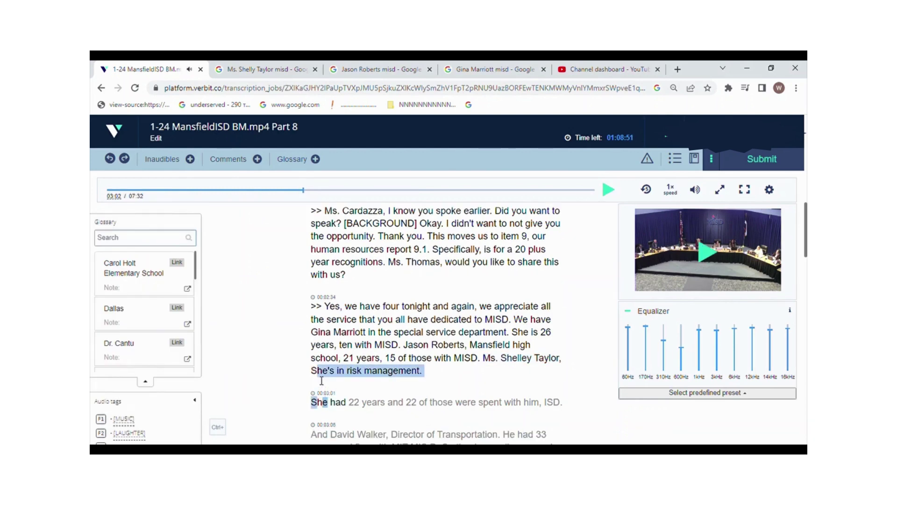
{"action": "left_click", "coordinate": [322, 377]}
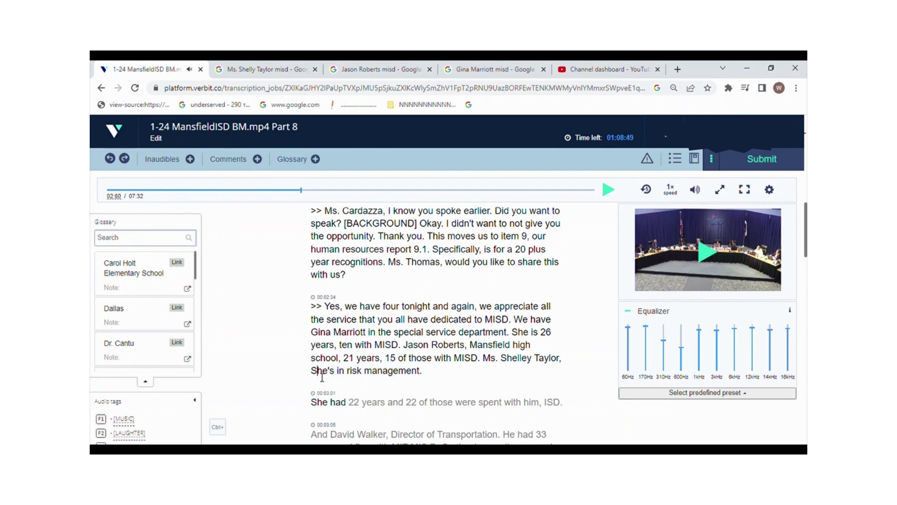
{"action": "key", "text": "BackSpace"}
{"action": "type", "text": "s"}
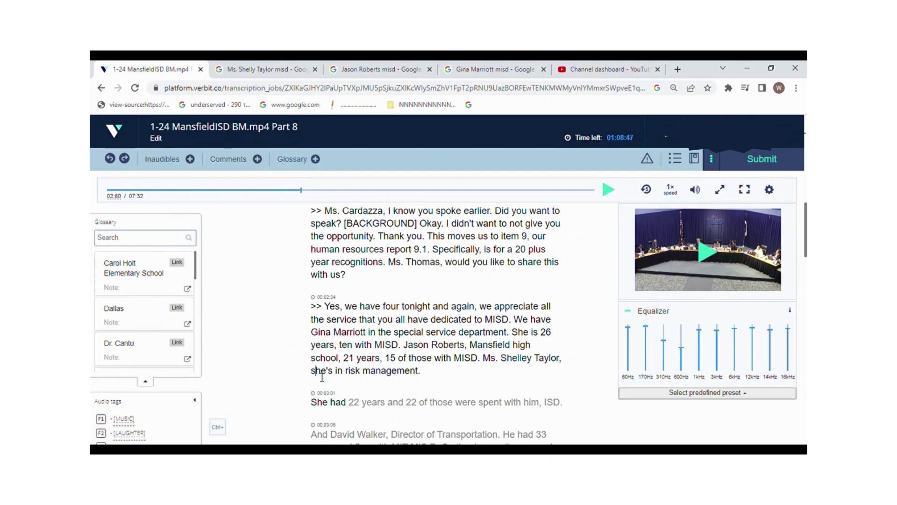
Merge the paragraph starting "She had 22 years" into the one ending "she's in risk management." and listen on
{"action": "left_click", "coordinate": [672, 257]}
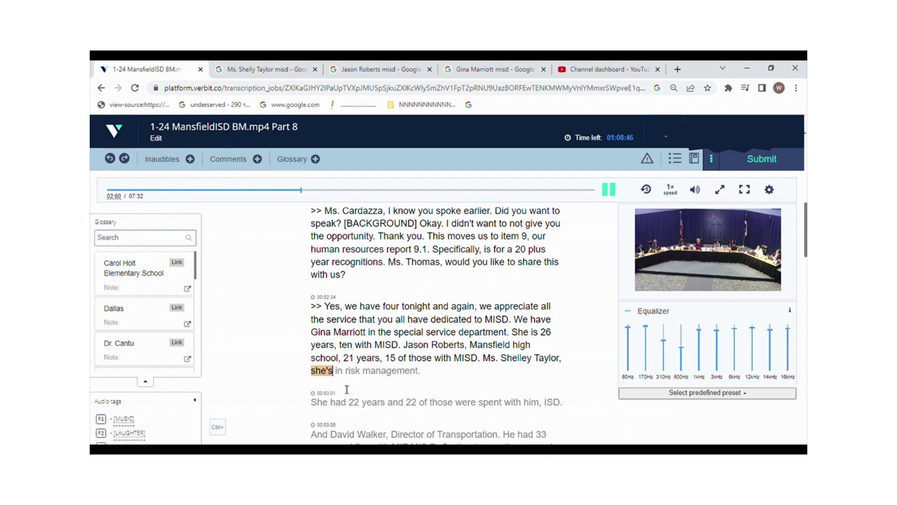
{"action": "left_click", "coordinate": [313, 403]}
{"action": "key", "text": "BackSpace"}
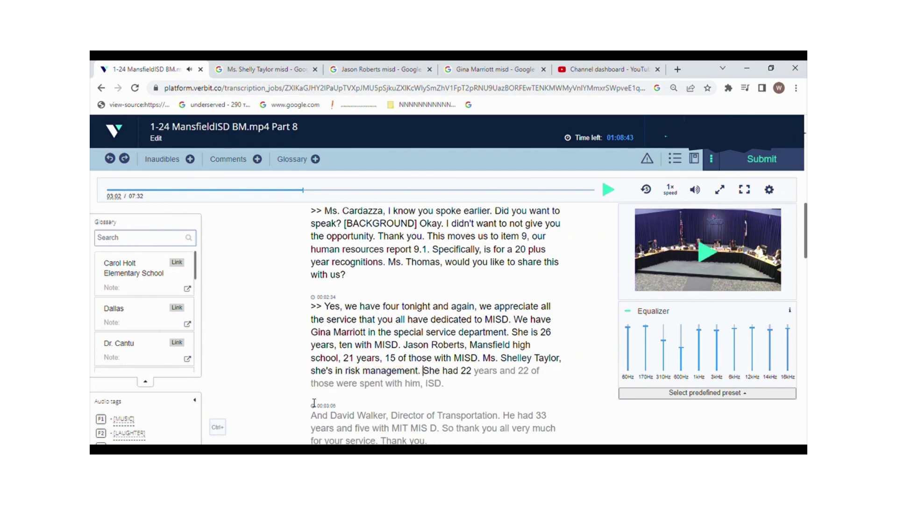
{"action": "left_click", "coordinate": [707, 265]}
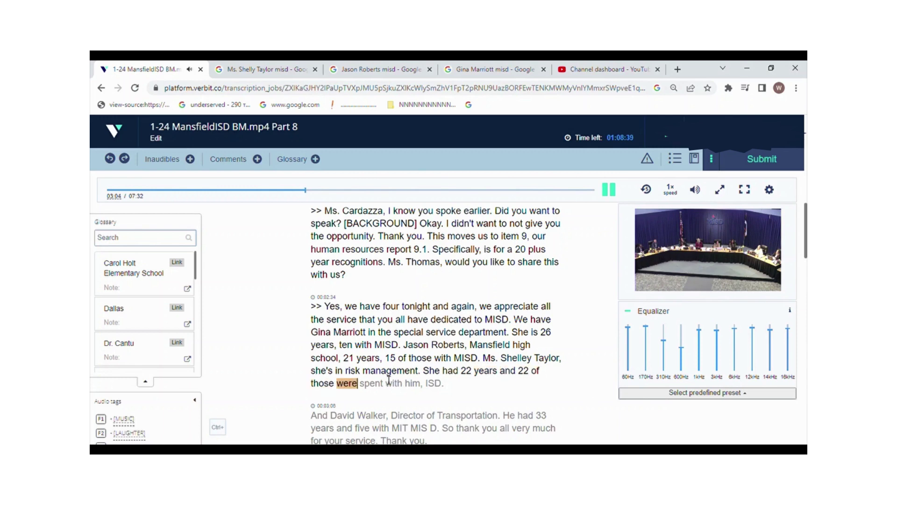
Replace "him, ISD" with "MISD" after "22 of those were spent with" and listen on
{"action": "left_click", "coordinate": [427, 384]}
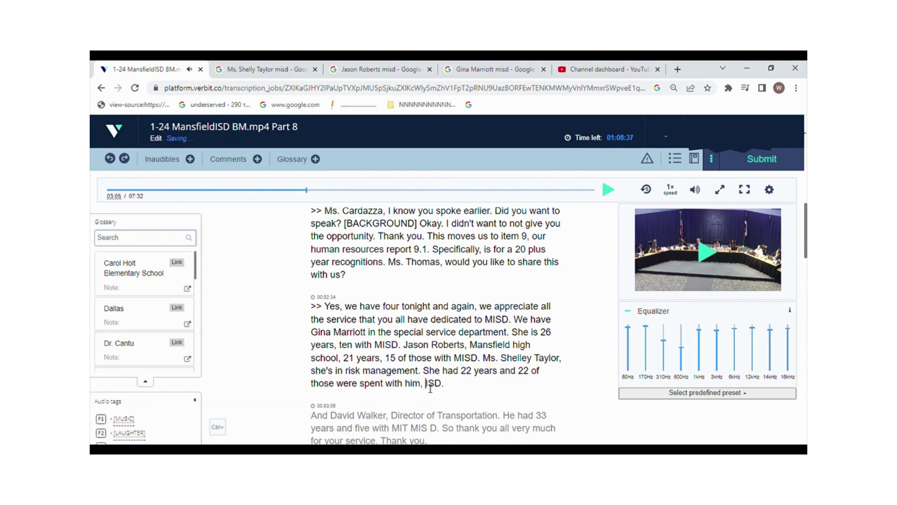
{"action": "key", "text": "BackSpace"}
{"action": "key", "text": "BackSpace"}
{"action": "key", "text": "BackSpace"}
{"action": "key", "text": "BackSpace"}
{"action": "key", "text": "BackSpace"}
{"action": "type", "text": "M"}
{"action": "left_click", "coordinate": [674, 262]}
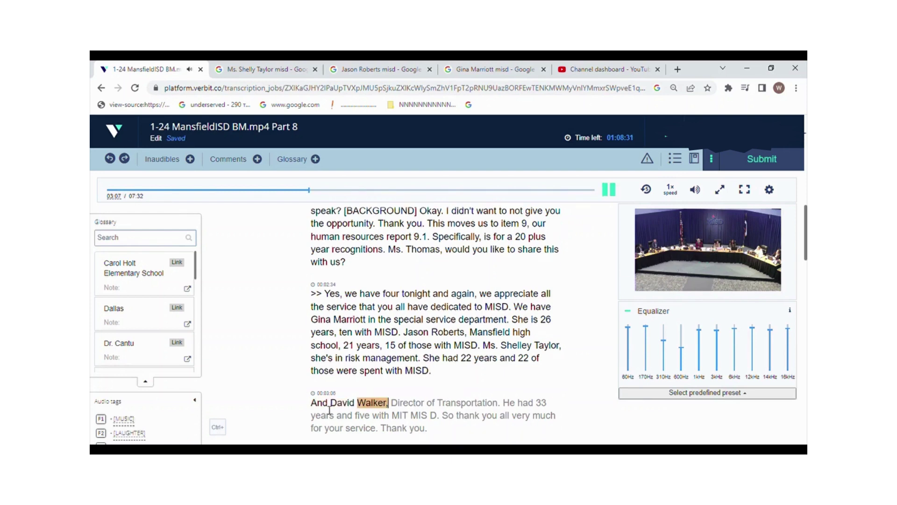
Remove "And" before the Director of Transportation's name and merge that paragraph into the one ending "spent with MISD."
{"action": "left_click", "coordinate": [330, 406]}
{"action": "key", "text": "BackSpace"}
{"action": "key", "text": "BackSpace"}
{"action": "key", "text": "BackSpace"}
{"action": "key", "text": "BackSpace"}
{"action": "key", "text": "BackSpace"}
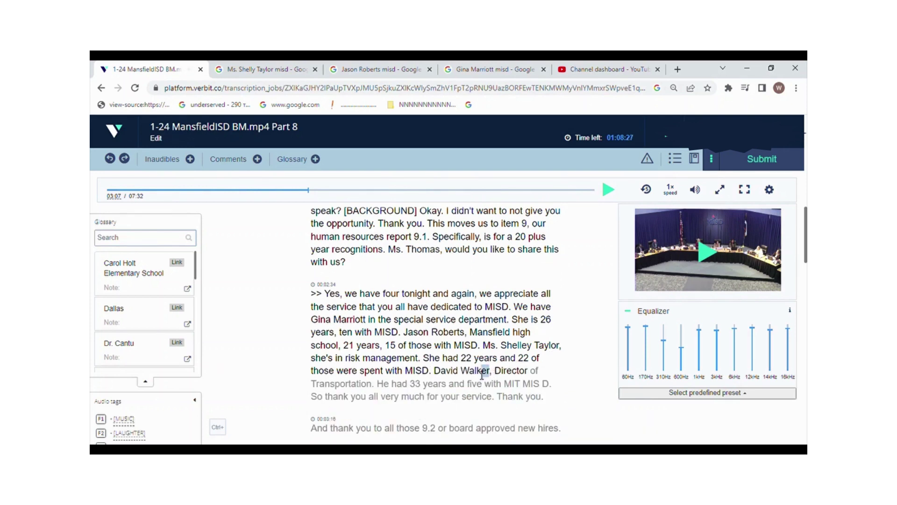
Search Google for the Director of Transportation's name from the transcript with "misd" added
{"action": "left_click_drag", "start_coordinate": [489, 370], "coordinate": [434, 372]}
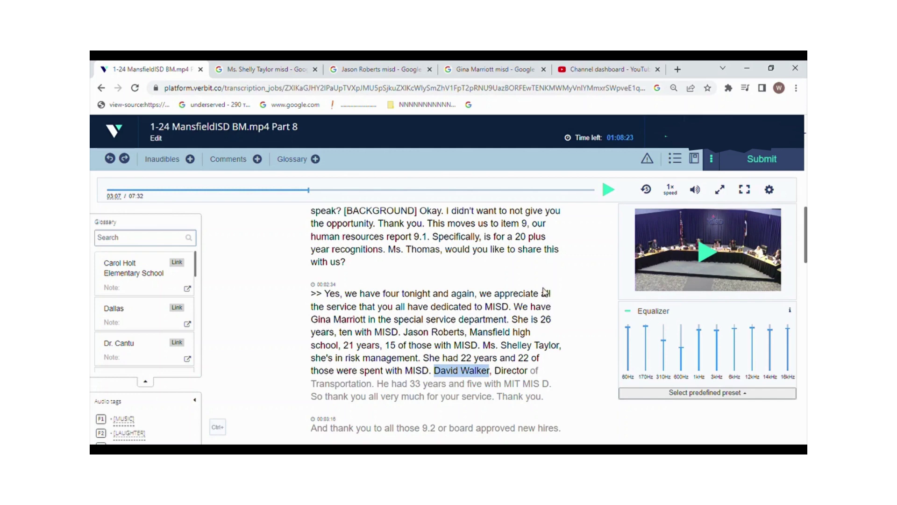
{"action": "key", "text": "ctrl+shift+s"}
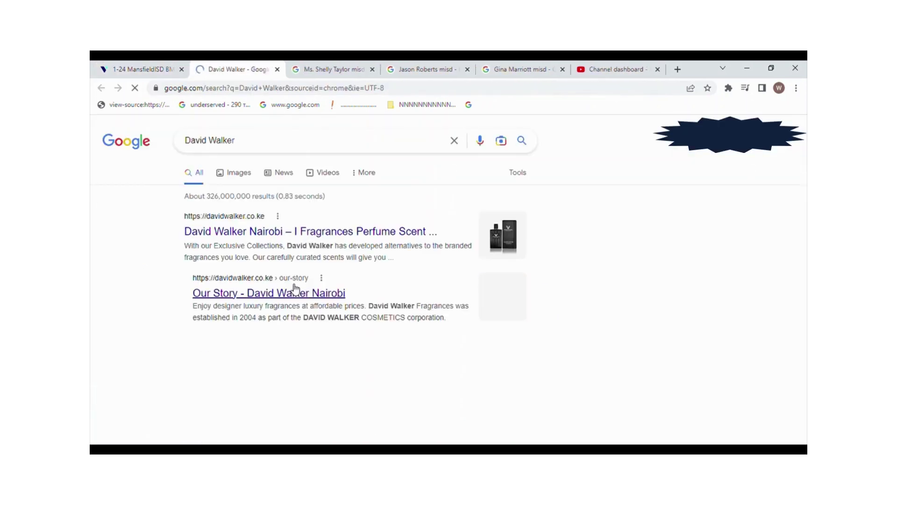
{"action": "left_click", "coordinate": [322, 150]}
{"action": "type", "text": "misd"}
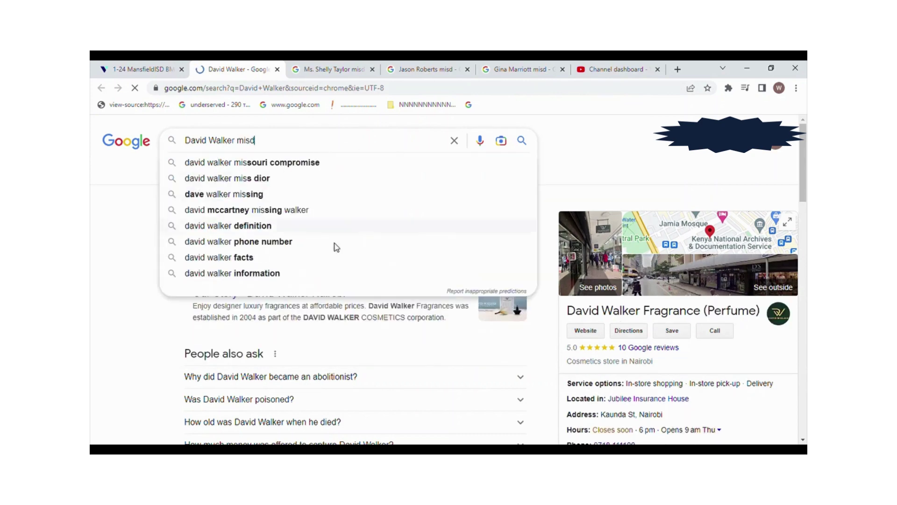
{"action": "key", "text": "Return"}
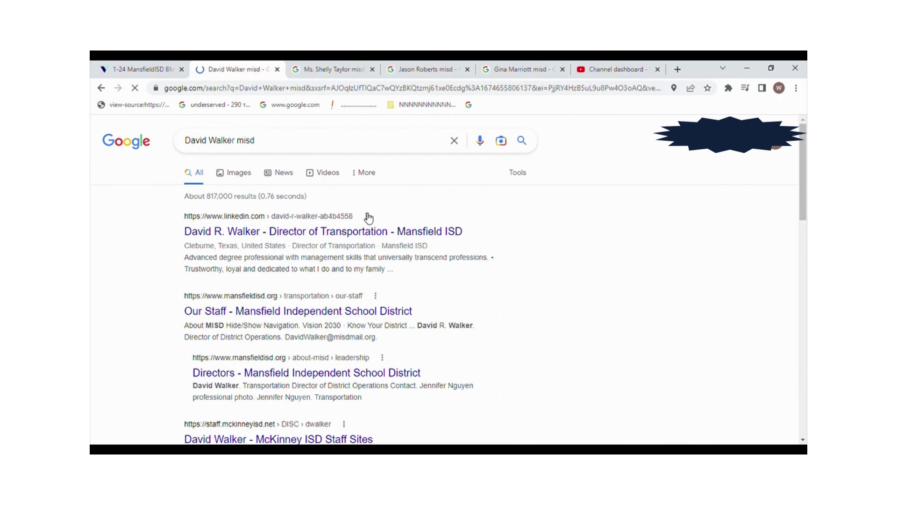
Copy the LinkedIn profile link from the source details of the Mansfield ISD Director of Transportation search result
{"action": "left_click", "coordinate": [367, 217]}
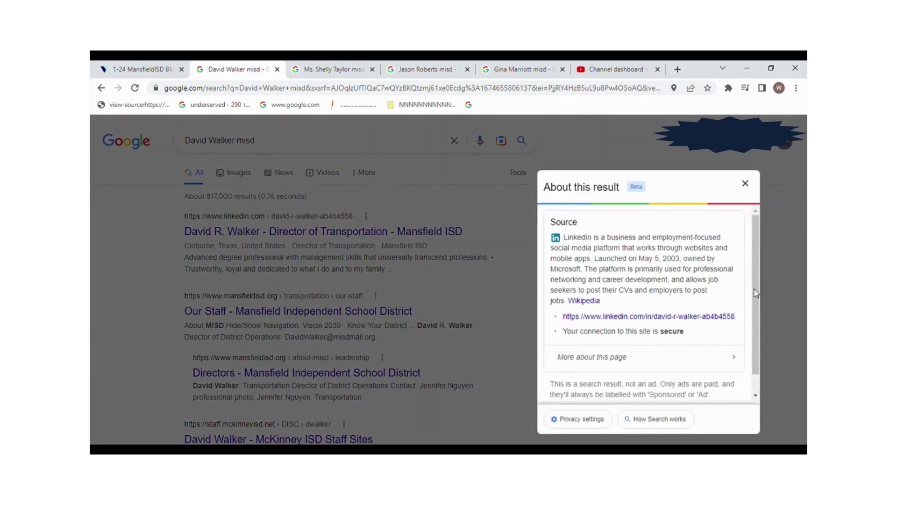
{"action": "left_click_drag", "start_coordinate": [743, 316], "coordinate": [568, 319]}
{"action": "key", "text": "ctrl+c"}
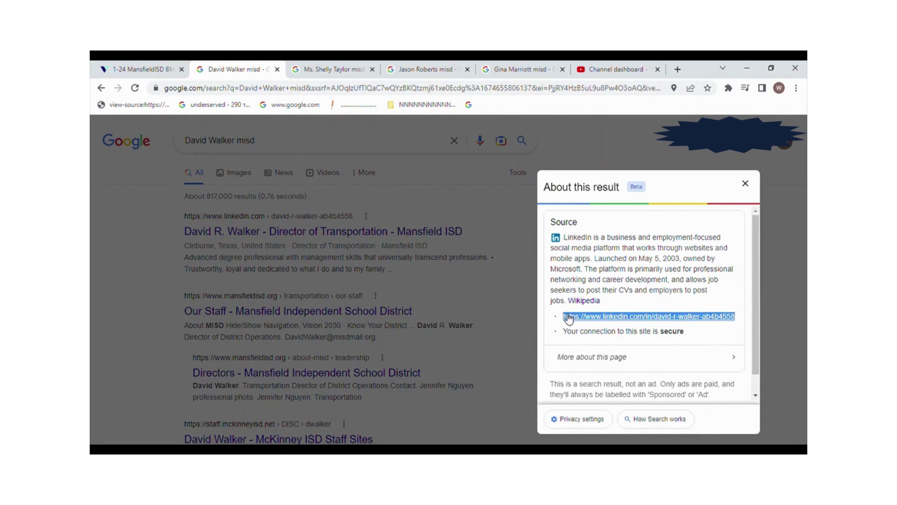
Return to the transcript and save the Director of Transportation's name as an Online glossary term with the copied LinkedIn link
{"action": "key", "text": "ctrl+1"}
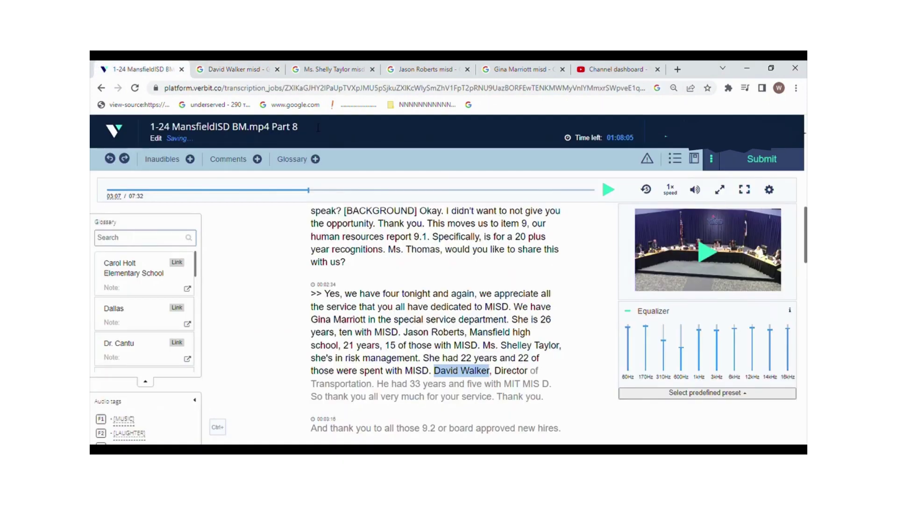
{"action": "left_click", "coordinate": [315, 159]}
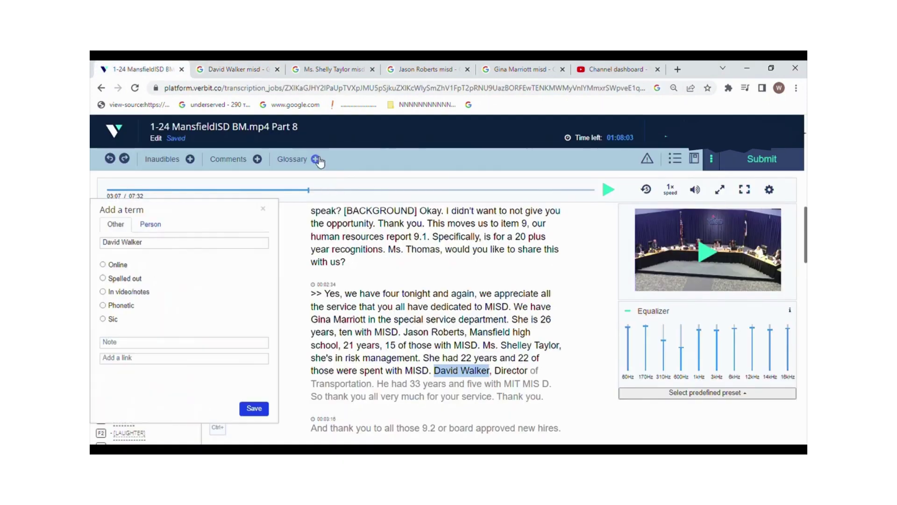
{"action": "left_click", "coordinate": [118, 264]}
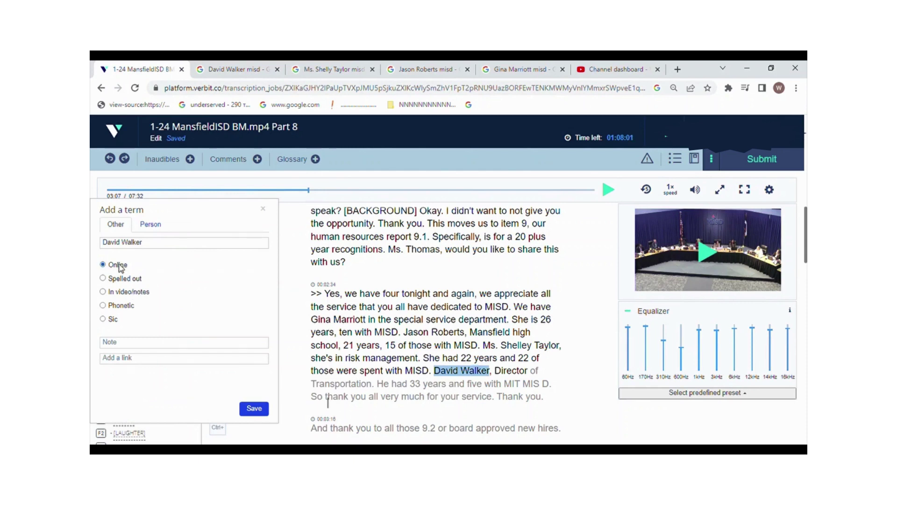
{"action": "left_click", "coordinate": [168, 362]}
{"action": "key", "text": "ctrl+v"}
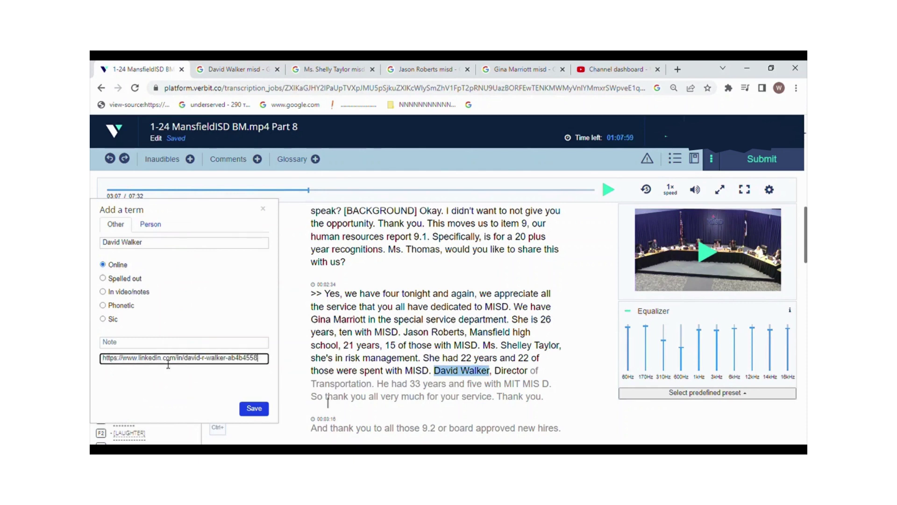
{"action": "left_click", "coordinate": [254, 409]}
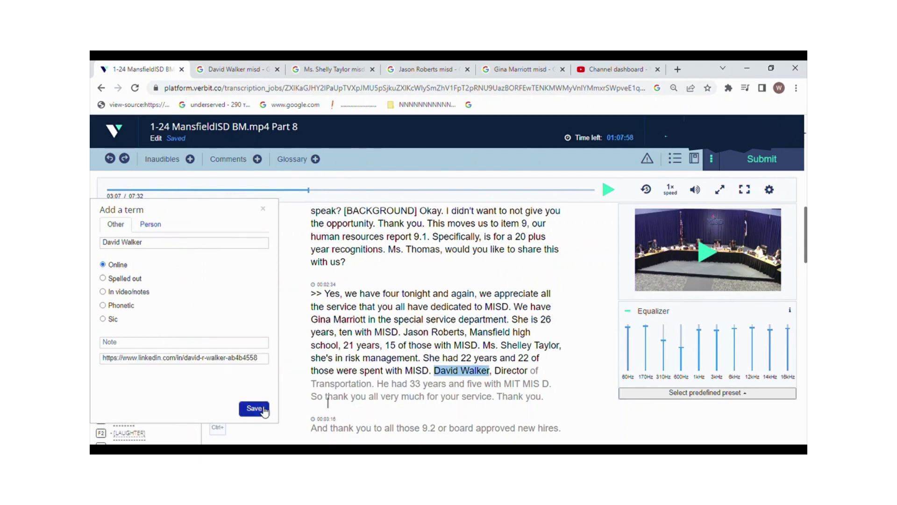
Listen on and correct "MIT MIS D." to "MISD." after "33 years and five with"
{"action": "left_click", "coordinate": [712, 231]}
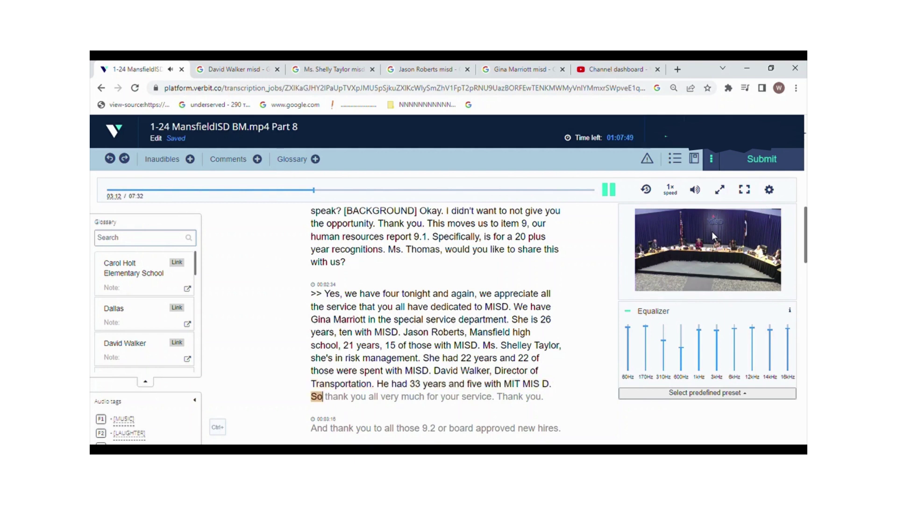
{"action": "left_click", "coordinate": [711, 231]}
{"action": "left_click", "coordinate": [528, 387]}
{"action": "key", "text": "BackSpace"}
{"action": "key", "text": "BackSpace"}
{"action": "key", "text": "BackSpace"}
{"action": "key", "text": "BackSpace"}
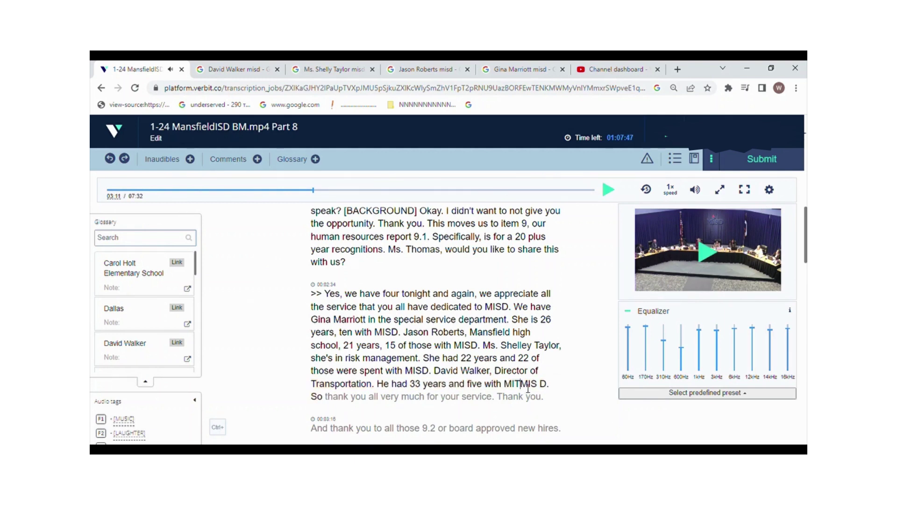
{"action": "left_click", "coordinate": [750, 238]}
{"action": "left_click", "coordinate": [657, 265]}
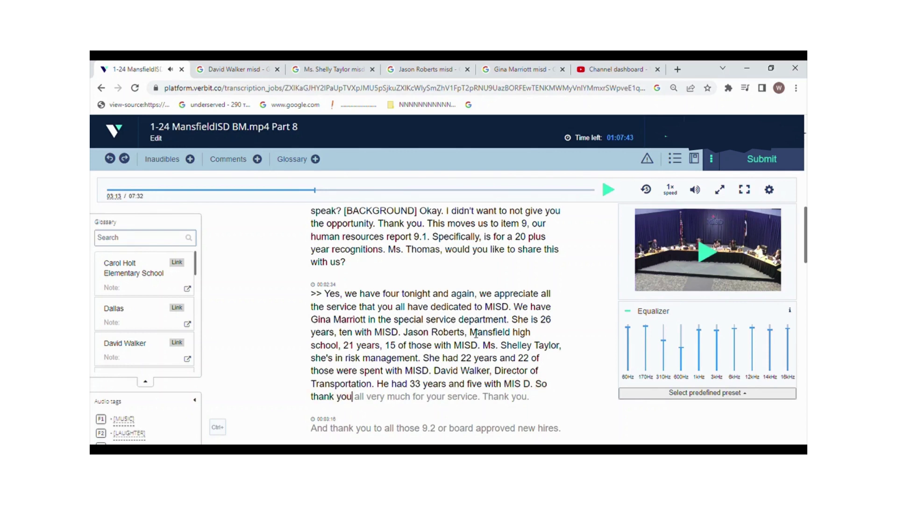
{"action": "left_click", "coordinate": [529, 387]}
{"action": "key", "text": "BackSpace"}
Remove "So" before "thank you all very much" and capitalize "Thank" to start the sentence
{"action": "left_click", "coordinate": [319, 402]}
{"action": "key", "text": "BackSpace"}
{"action": "key", "text": "BackSpace"}
{"action": "key", "text": "BackSpace"}
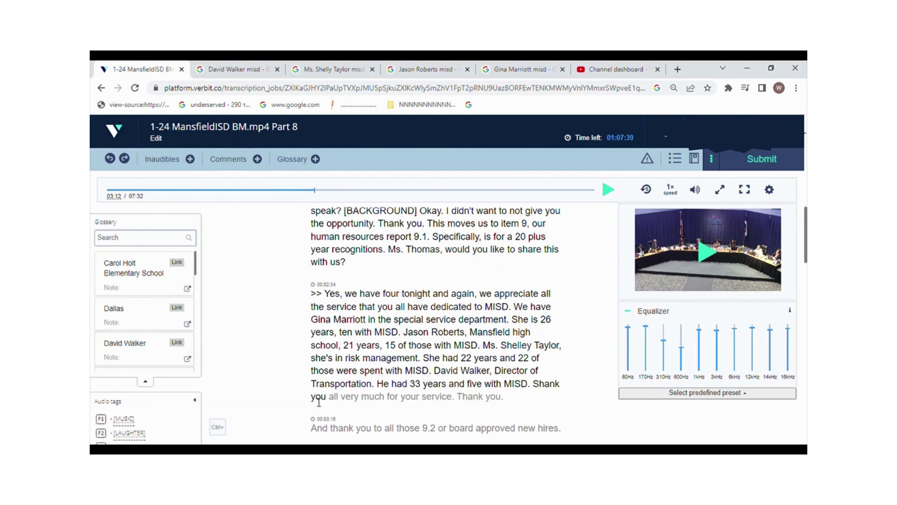
{"action": "key", "text": "BackSpace"}
{"action": "type", "text": "T"}
Listen on and split the closing "Thank you." into its own paragraph with a ">>" speaker mark
{"action": "left_click", "coordinate": [753, 232]}
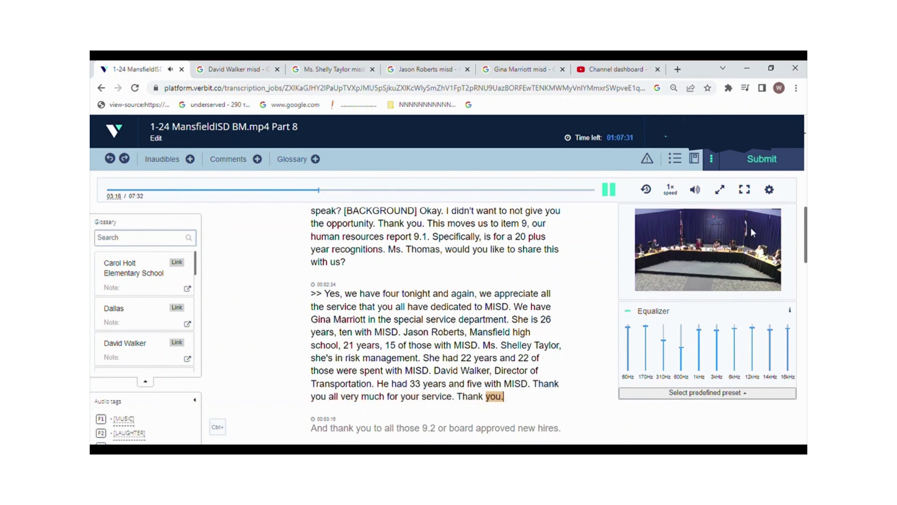
{"action": "left_click", "coordinate": [754, 232]}
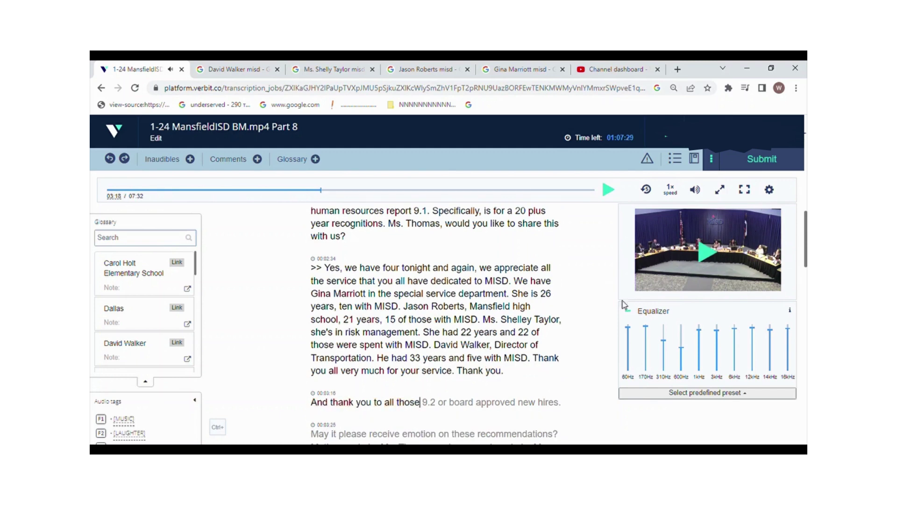
{"action": "left_click", "coordinate": [458, 371]}
{"action": "key", "text": "Return"}
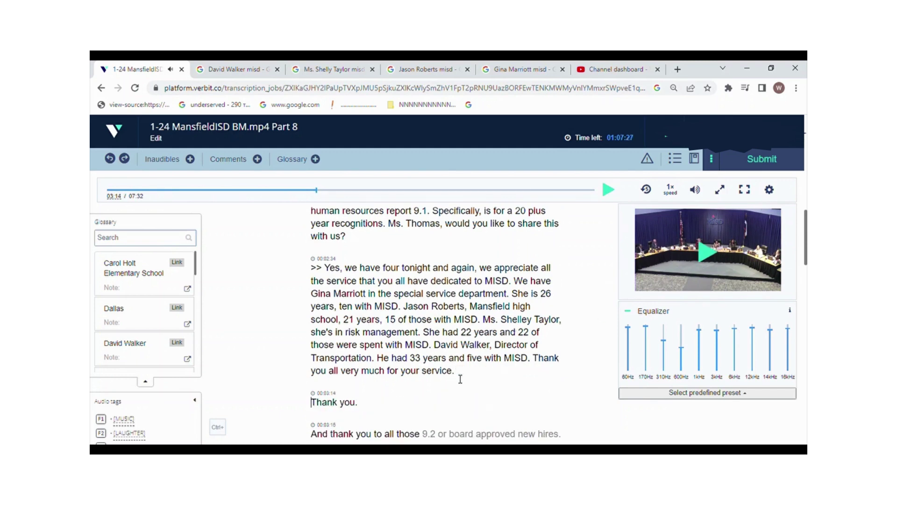
{"action": "type", "text": ">>"}
Replay the passage and insert the [APPLAUSE] audio tag after the new speaker's "Thank you."
{"action": "left_click", "coordinate": [701, 229]}
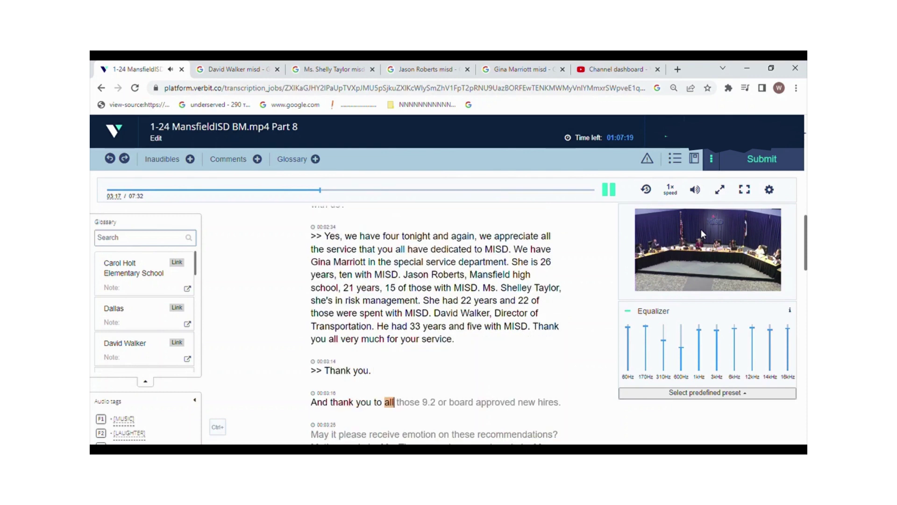
{"action": "left_click", "coordinate": [701, 229]}
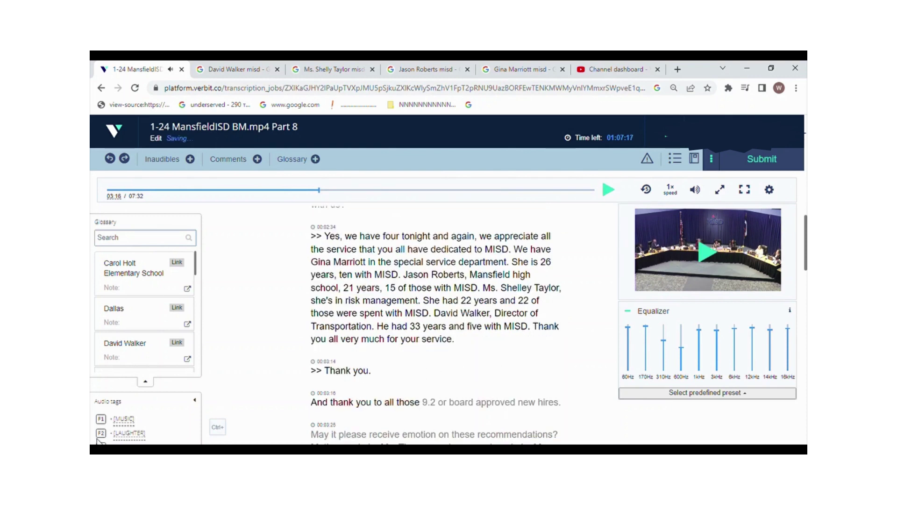
{"action": "left_click", "coordinate": [146, 381]}
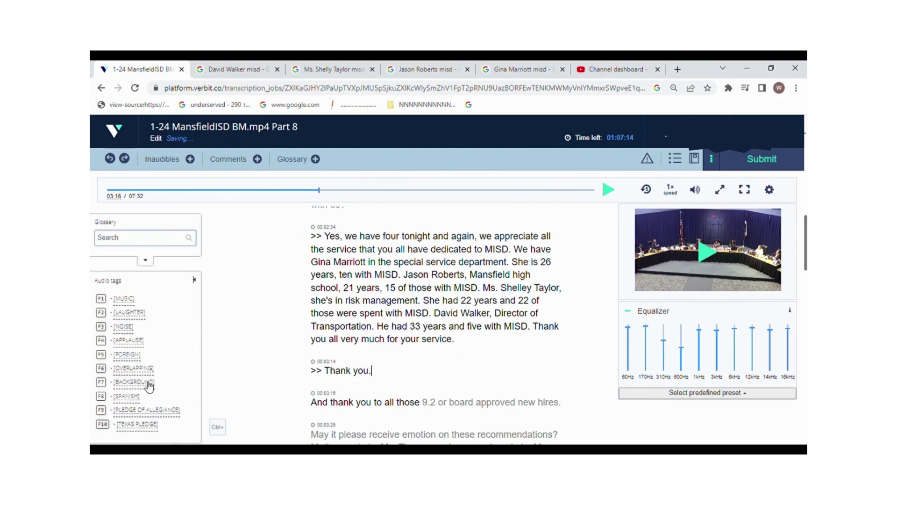
{"action": "left_click", "coordinate": [132, 340]}
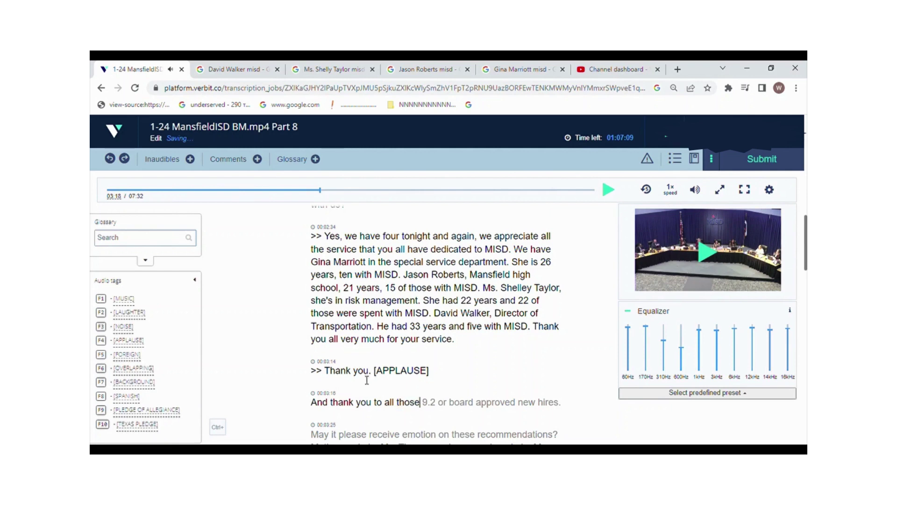
Change "And thank you to all those" to "Thank you to all those" and merge it into the paragraph after [APPLAUSE]
{"action": "left_click", "coordinate": [338, 410]}
{"action": "key", "text": "BackSpace"}
{"action": "key", "text": "BackSpace"}
{"action": "key", "text": "BackSpace"}
{"action": "key", "text": "BackSpace"}
{"action": "key", "text": "BackSpace"}
{"action": "key", "text": "BackSpace"}
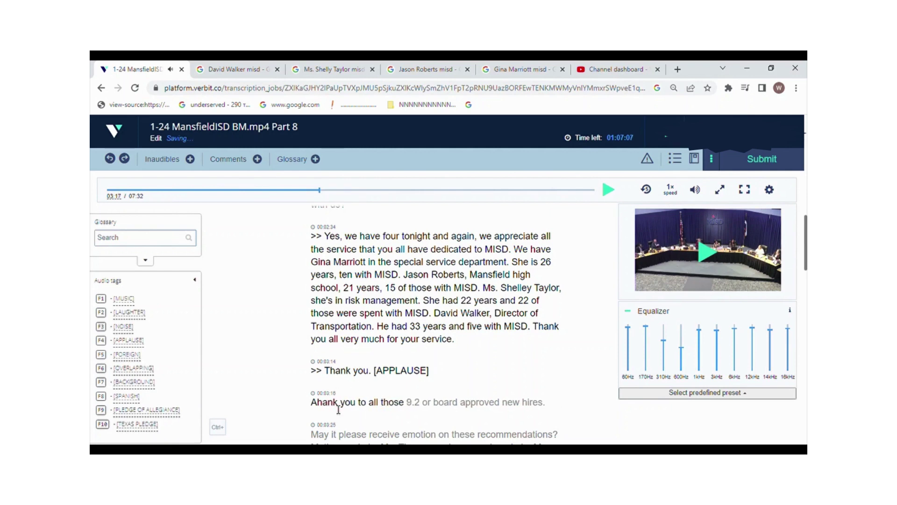
{"action": "type", "text": "T"}
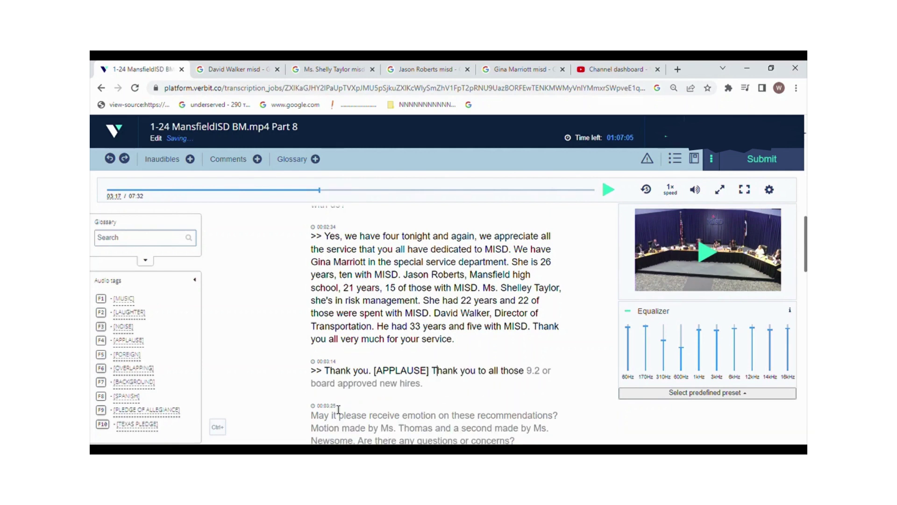
Listen to the passage from "Thank you to all those" through item 9.2 to check its wording
{"action": "left_click", "coordinate": [721, 252]}
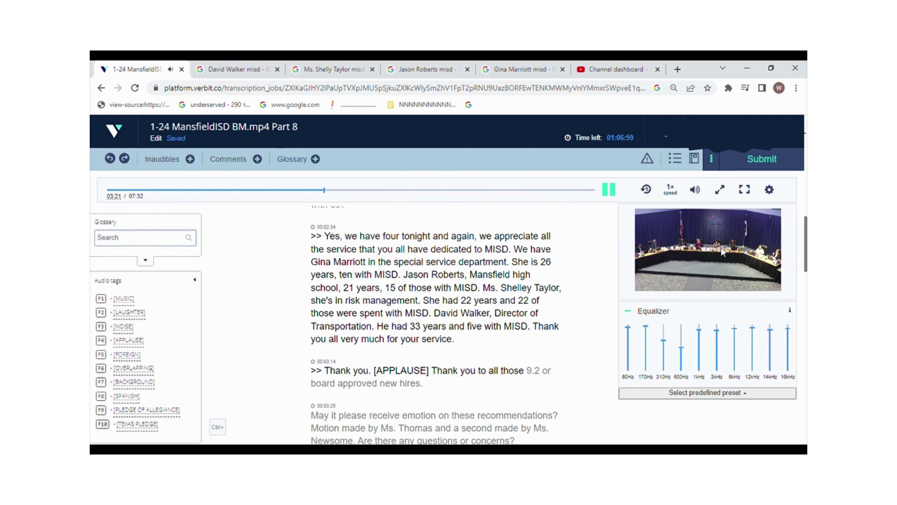
{"action": "left_click", "coordinate": [722, 251]}
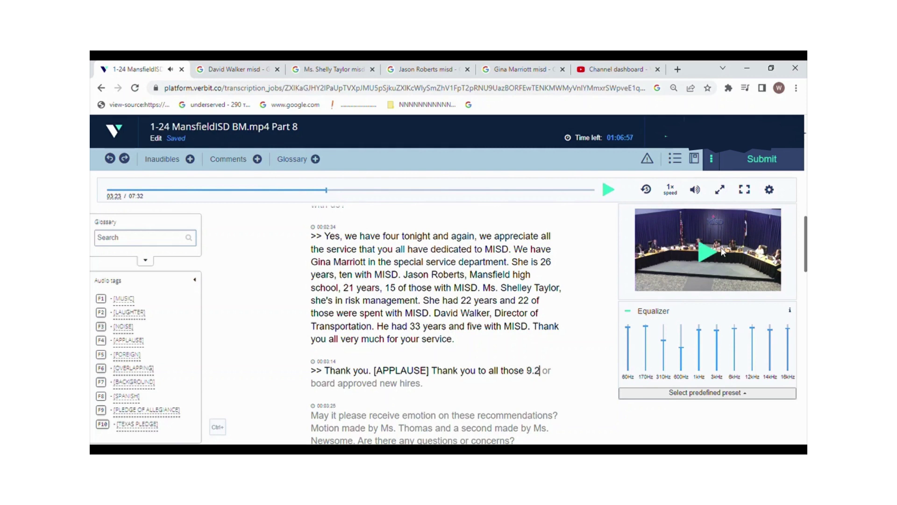
{"action": "left_click", "coordinate": [514, 377]}
{"action": "left_click", "coordinate": [691, 259]}
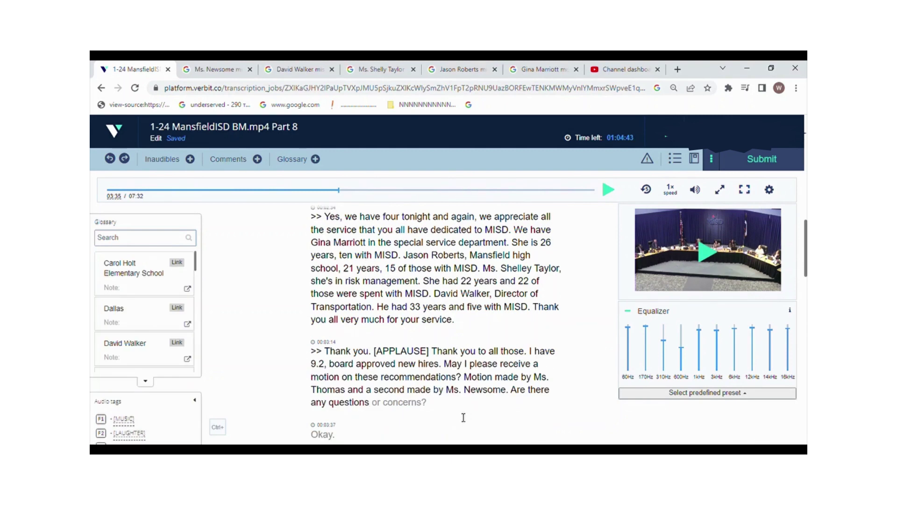
Listen on, delete "Okay." and merge "Hearing none." into the paragraph ending "any questions or concerns?"
{"action": "left_click", "coordinate": [704, 287]}
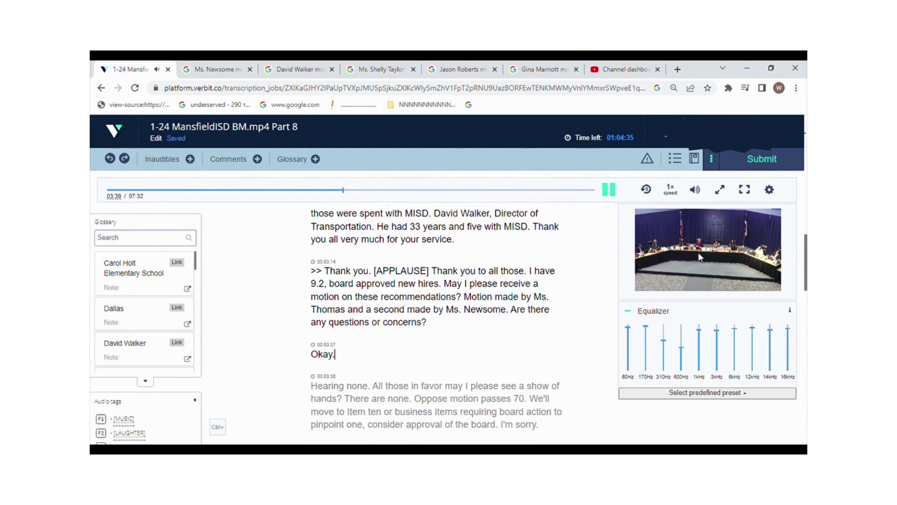
{"action": "key", "text": "Delete"}
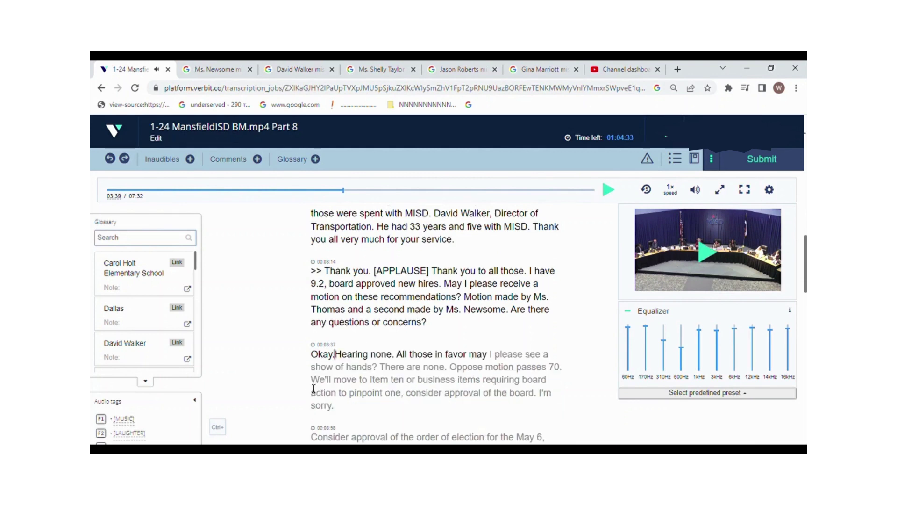
{"action": "key", "text": "BackSpace"}
{"action": "key", "text": "BackSpace"}
{"action": "key", "text": "BackSpace"}
{"action": "key", "text": "BackSpace"}
{"action": "key", "text": "BackSpace"}
{"action": "key", "text": "BackSpace"}
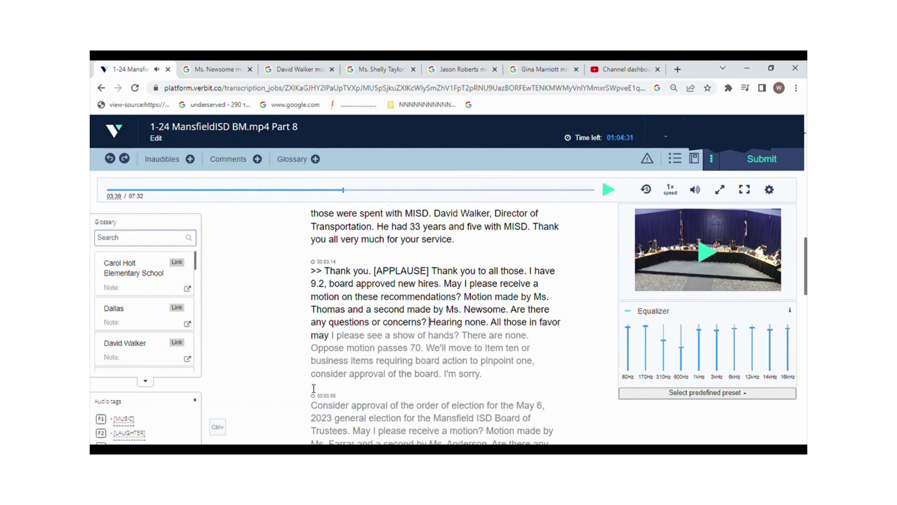
Replay the recording and check the transcript through "may I please see a show of hands?"
{"action": "key", "text": "ctrl+space"}
{"action": "key", "text": "shift+Tab"}
{"action": "key", "text": "ctrl+space"}
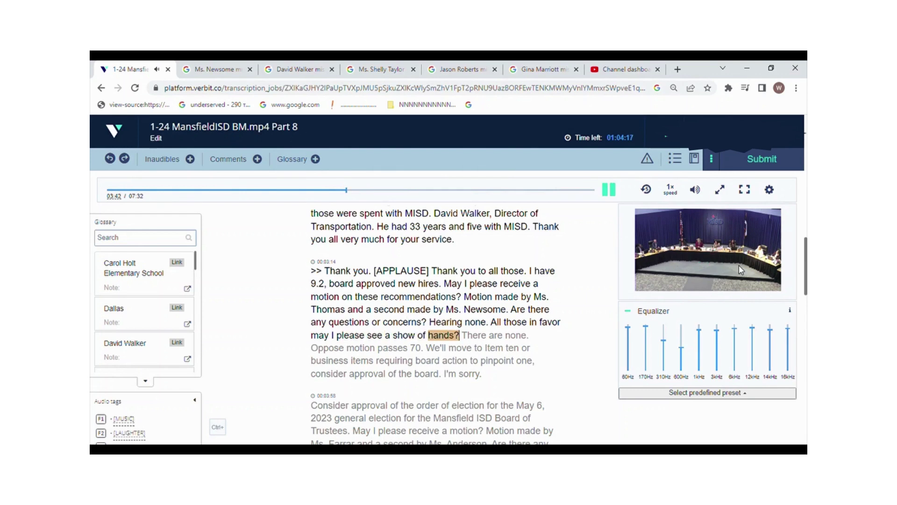
{"action": "left_click", "coordinate": [739, 265]}
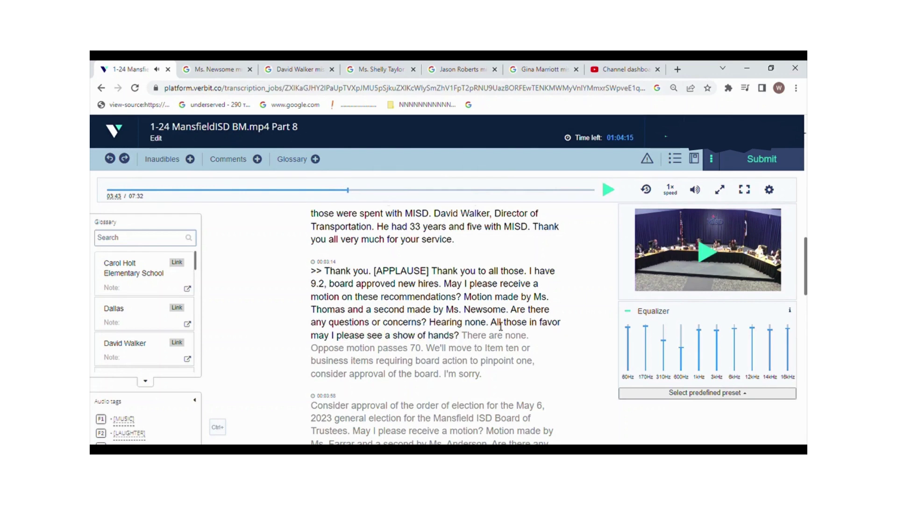
Join "Hearing none." and "All those in favor" into one sentence reading "Hearing none, all those in favor"
{"action": "left_click", "coordinate": [500, 326]}
{"action": "key", "text": "Left"}
{"action": "key", "text": "Left"}
{"action": "key", "text": "BackSpace"}
{"action": "key", "text": "BackSpace"}
{"action": "key", "text": "BackSpace"}
{"action": "type", "text": ","}
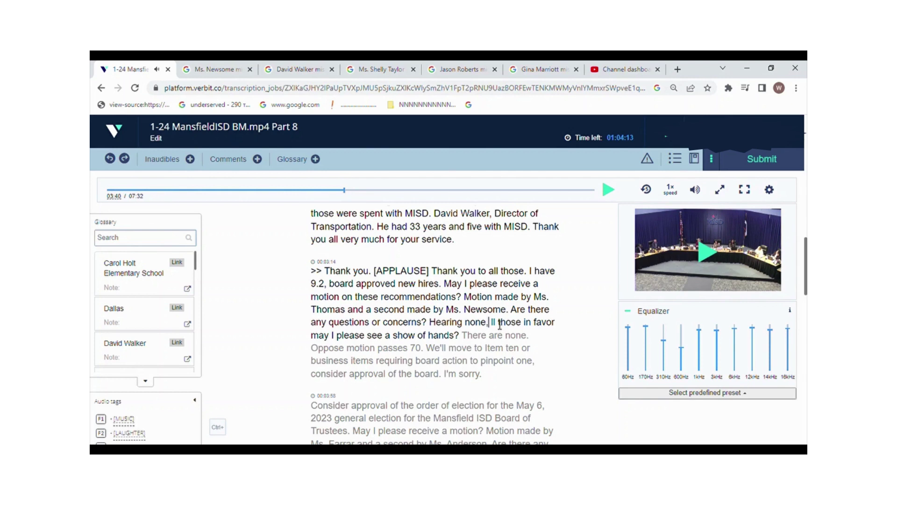
{"action": "key", "text": "Right"}
{"action": "type", "text": "a"}
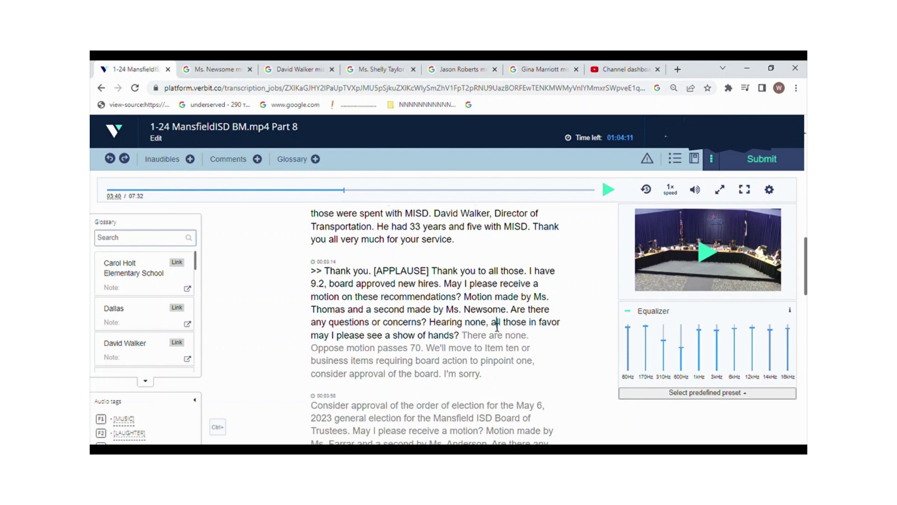
Listen on and join "There are none." with the next sentence so it reads "There are none oppose motion passes"
{"action": "left_click", "coordinate": [706, 249]}
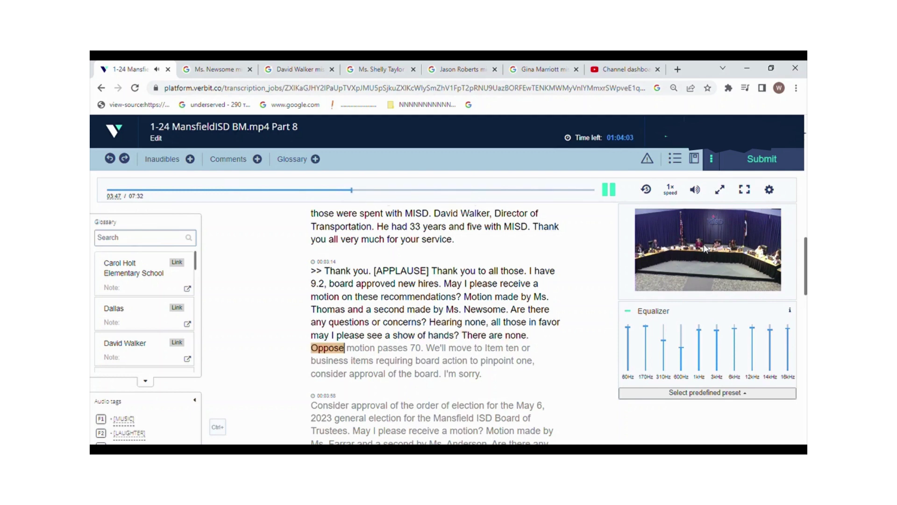
{"action": "left_click", "coordinate": [706, 249]}
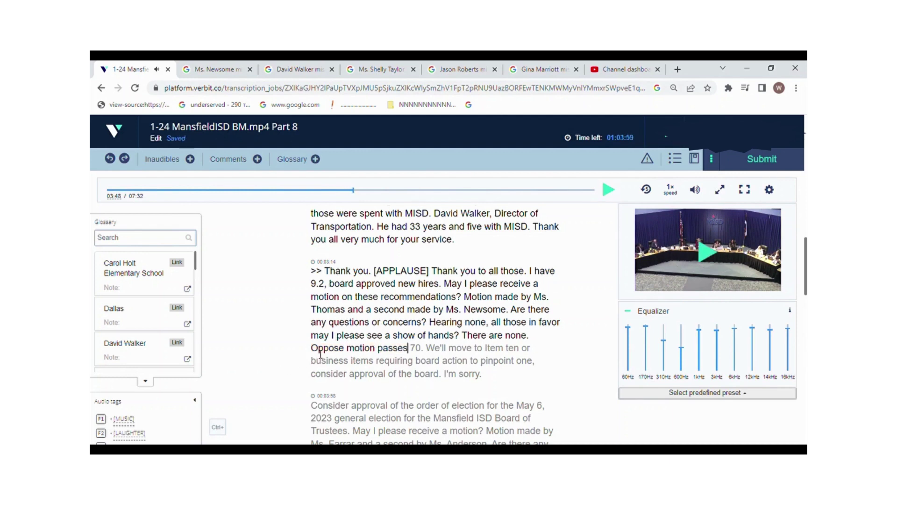
{"action": "left_click", "coordinate": [320, 350]}
{"action": "key", "text": "BackSpace"}
{"action": "key", "text": "BackSpace"}
{"action": "key", "text": "BackSpace"}
{"action": "type", "text": "oppose"}
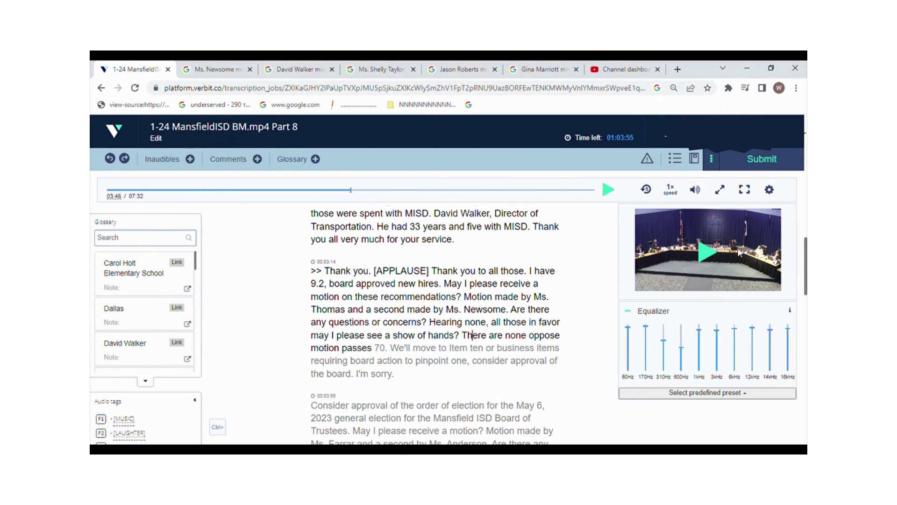
Replay the vote passage and insert ", there's a" between "none oppose" and "motion passes"
{"action": "left_click", "coordinate": [763, 254]}
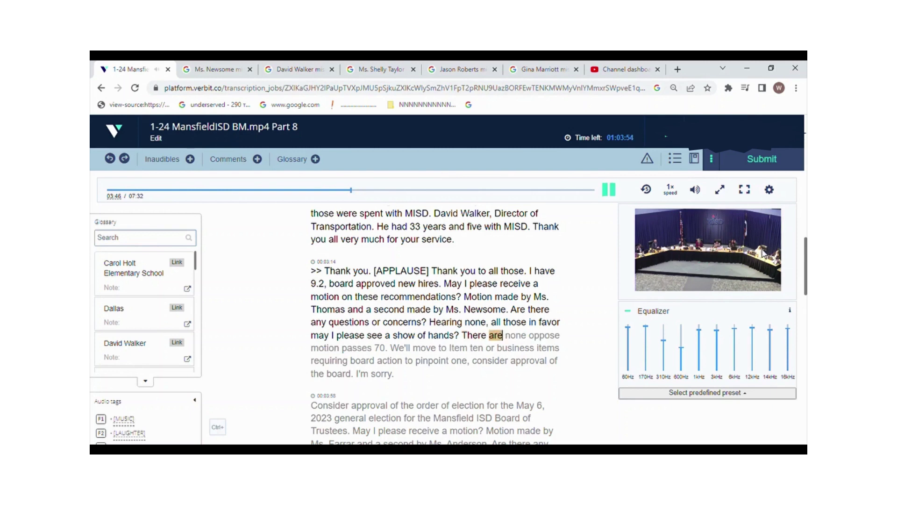
{"action": "left_click", "coordinate": [763, 253]}
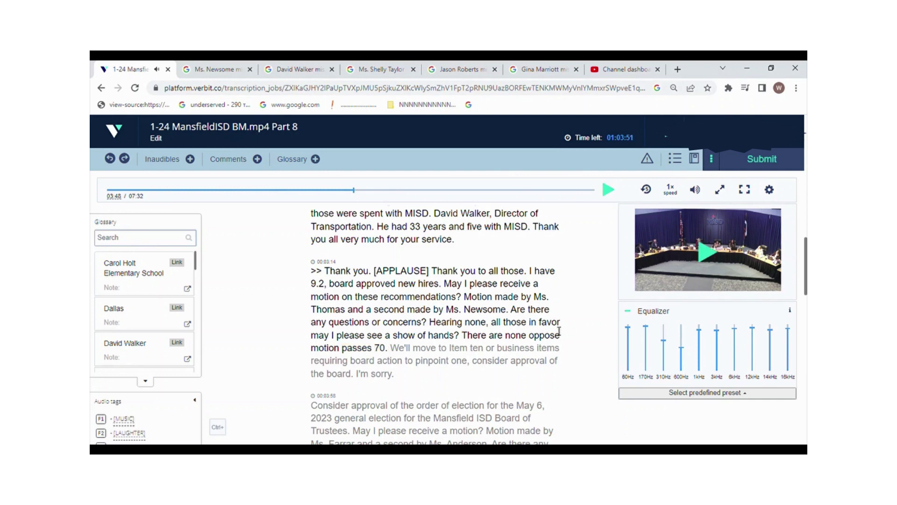
{"action": "left_click", "coordinate": [714, 274]}
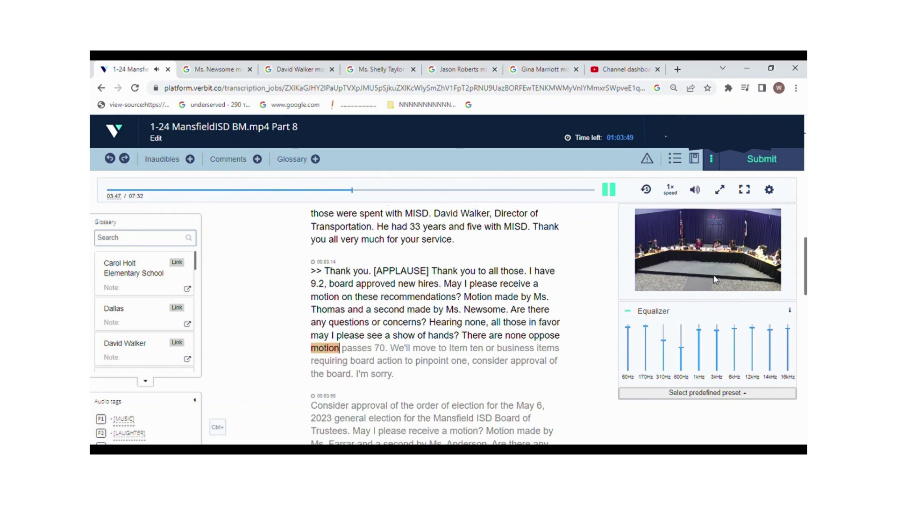
{"action": "left_click", "coordinate": [714, 274]}
{"action": "left_click", "coordinate": [566, 337]}
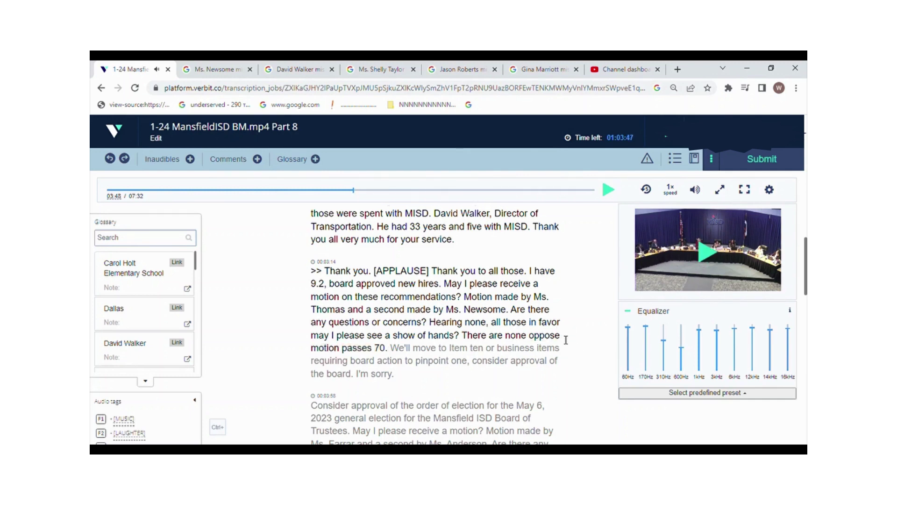
{"action": "type", "text": ", there's"}
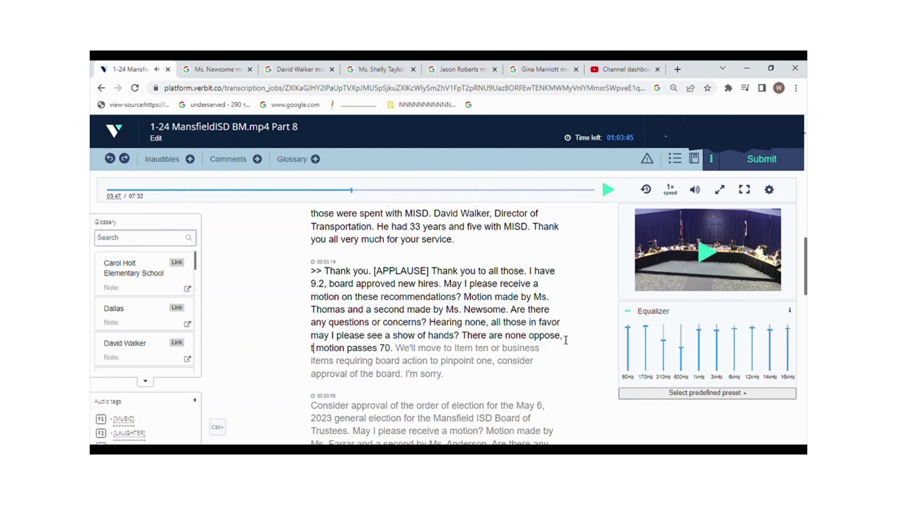
{"action": "type", "text": " a"}
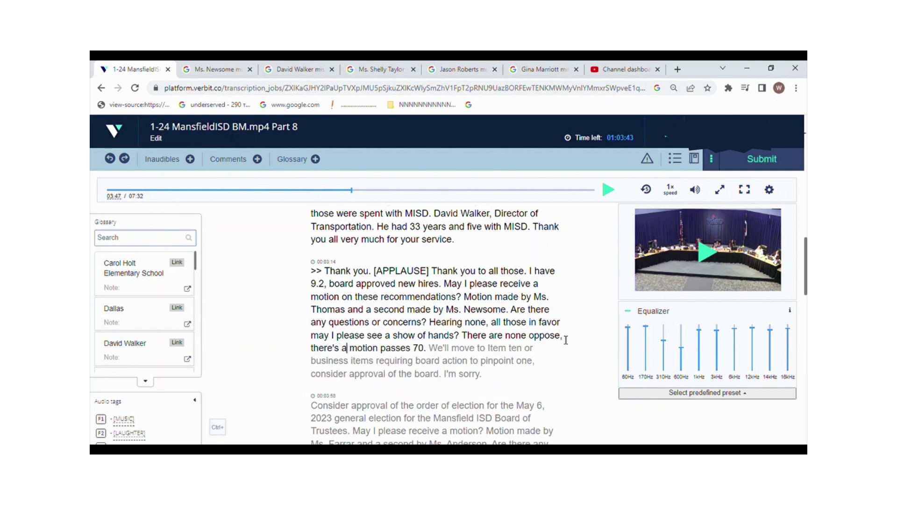
Replay the vote result and change "passes 70" to "passes 7, 0"
{"action": "left_click", "coordinate": [510, 336]}
{"action": "left_click", "coordinate": [726, 252]}
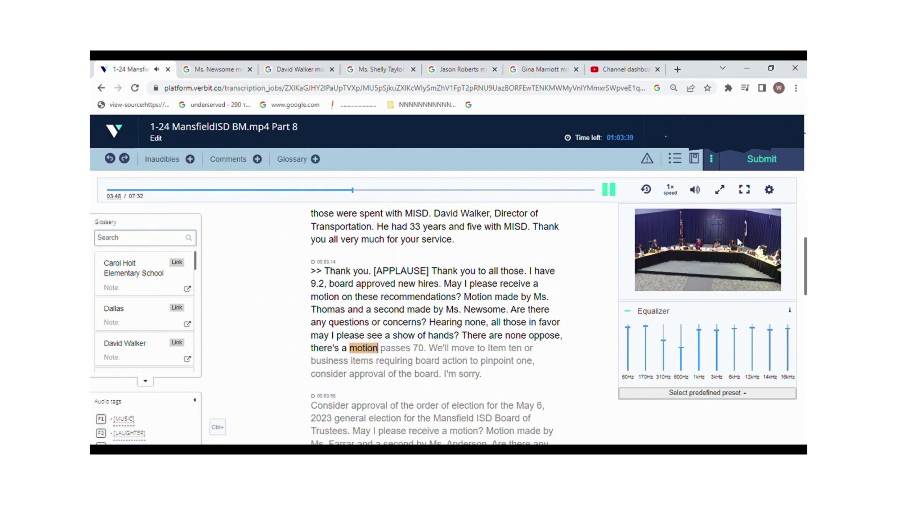
{"action": "left_click", "coordinate": [737, 237]}
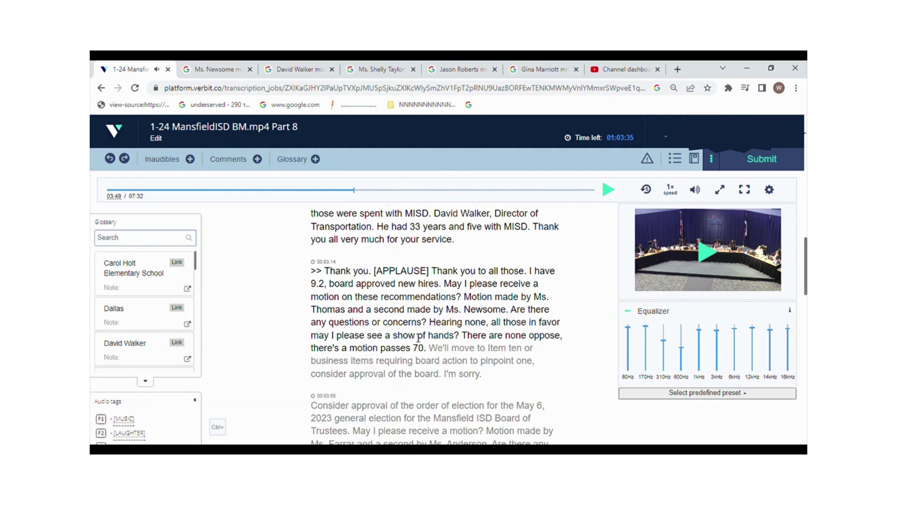
{"action": "left_click", "coordinate": [714, 250]}
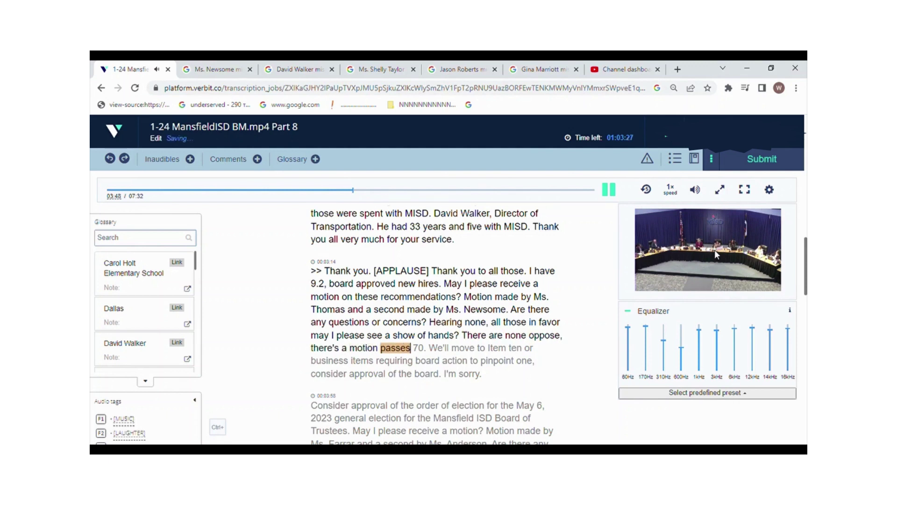
{"action": "left_click", "coordinate": [715, 249]}
{"action": "left_click", "coordinate": [714, 249]}
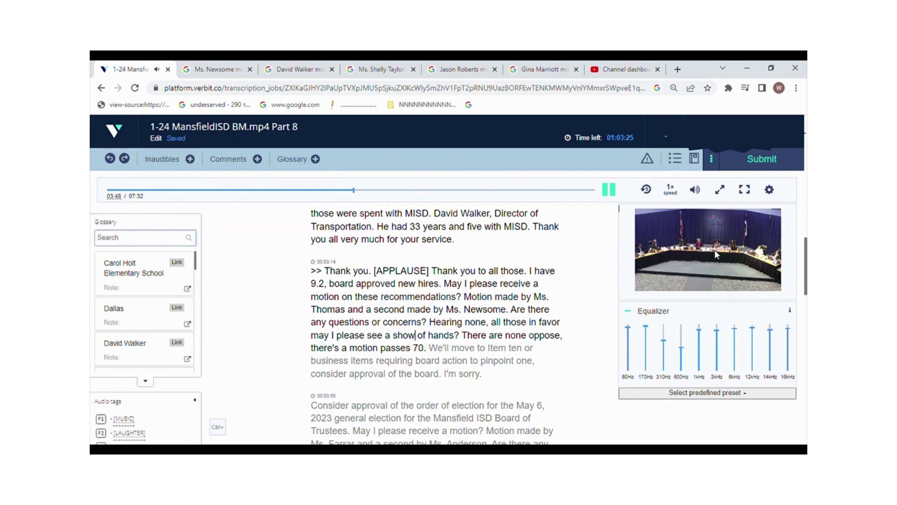
{"action": "left_click", "coordinate": [714, 249]}
{"action": "left_click", "coordinate": [714, 250]}
{"action": "left_click", "coordinate": [421, 350]}
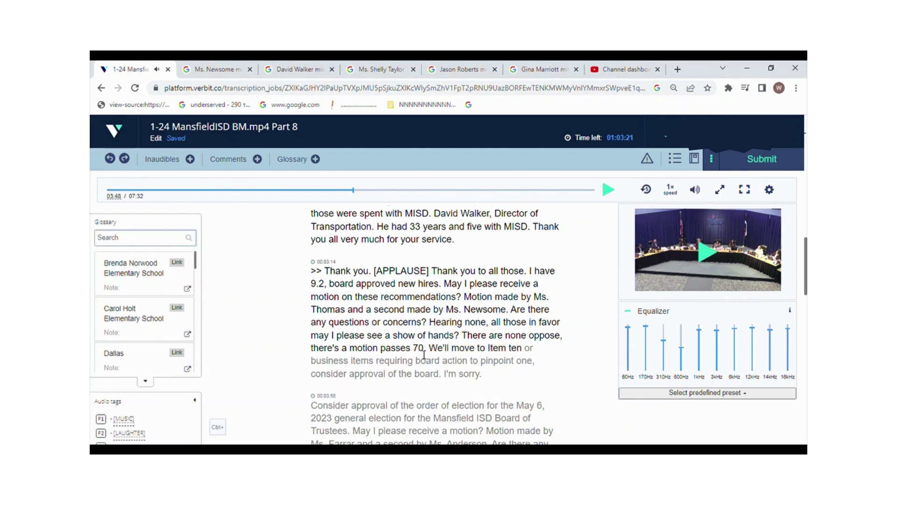
{"action": "type", "text": ","}
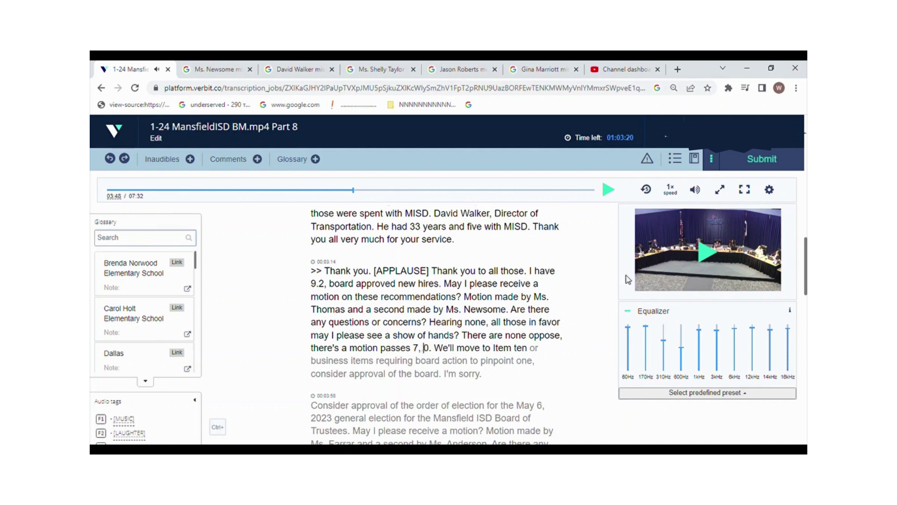
Listen to the next sentence and change "Item ten or business items" to "item 10, our business items"
{"action": "left_click", "coordinate": [658, 254]}
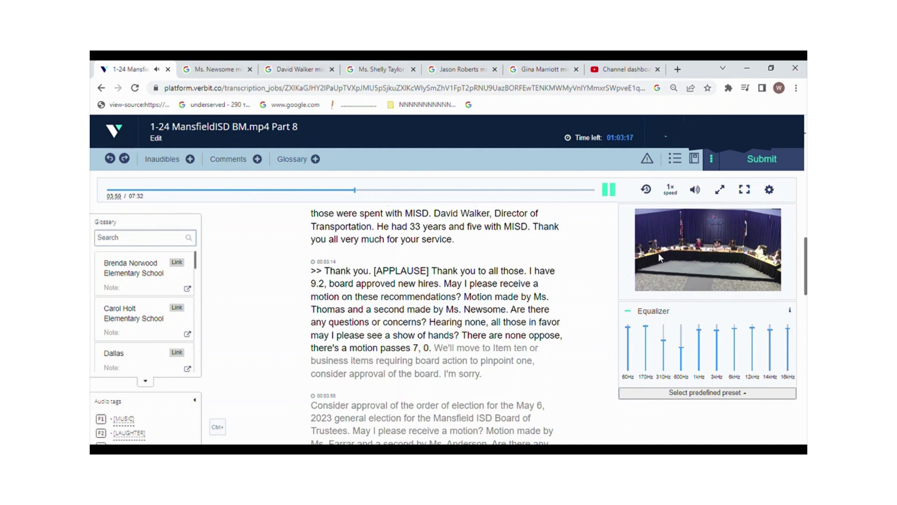
{"action": "left_click", "coordinate": [531, 353]}
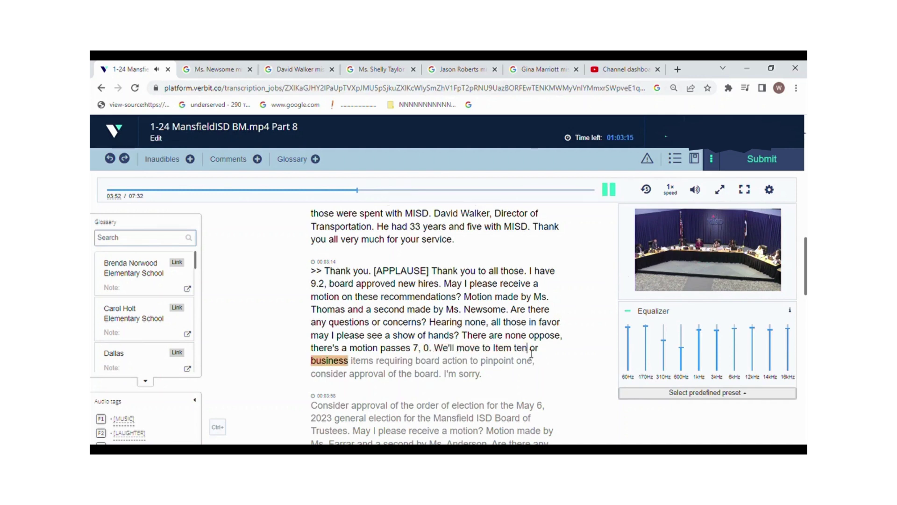
{"action": "key", "text": "BackSpace"}
{"action": "key", "text": "BackSpace"}
{"action": "key", "text": "BackSpace"}
{"action": "type", "text": "10"}
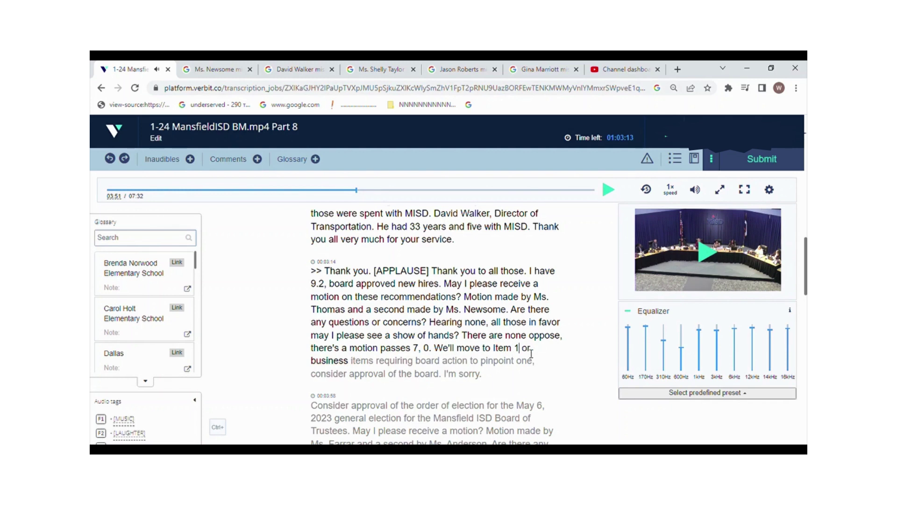
{"action": "left_click", "coordinate": [498, 348]}
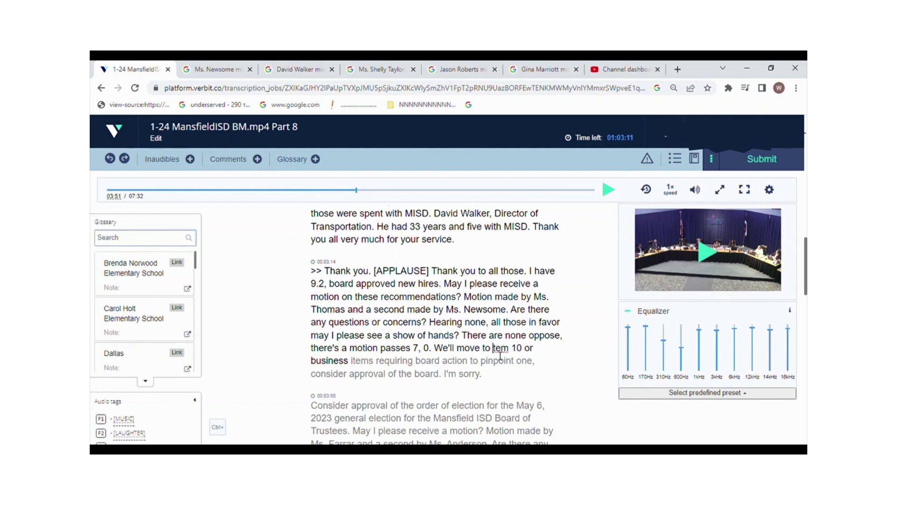
{"action": "key", "text": "BackSpace"}
{"action": "type", "text": "i"}
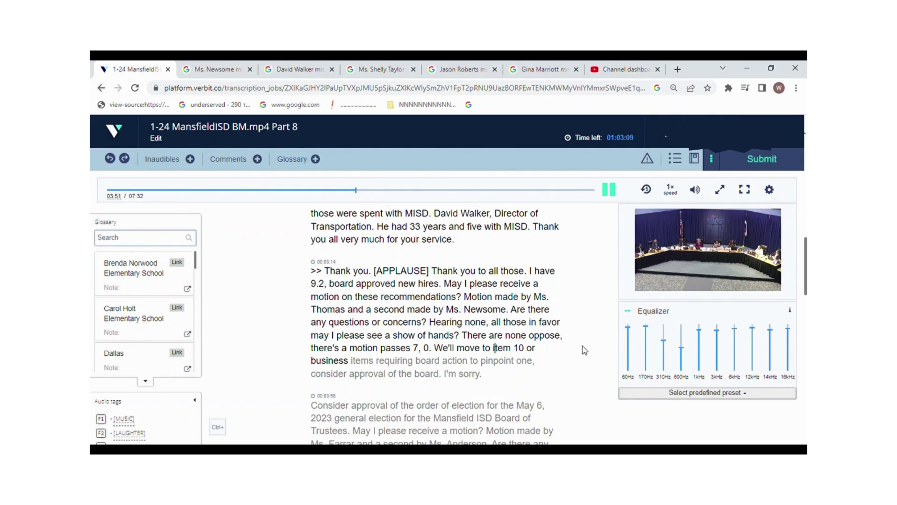
{"action": "left_click", "coordinate": [527, 349]}
{"action": "type", "text": ","}
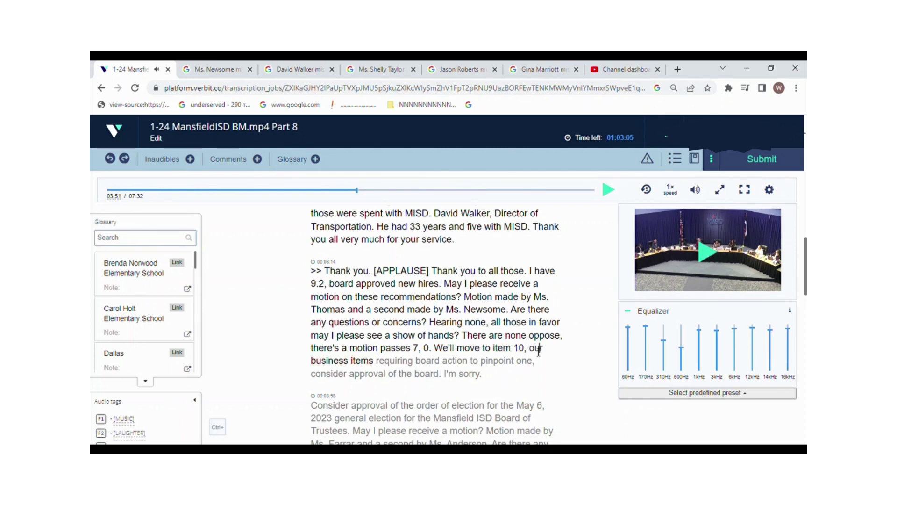
Listen on, end the sentence after "requiring board action" and replace "to pinpoint one" with "10.1"
{"action": "left_click", "coordinate": [722, 258]}
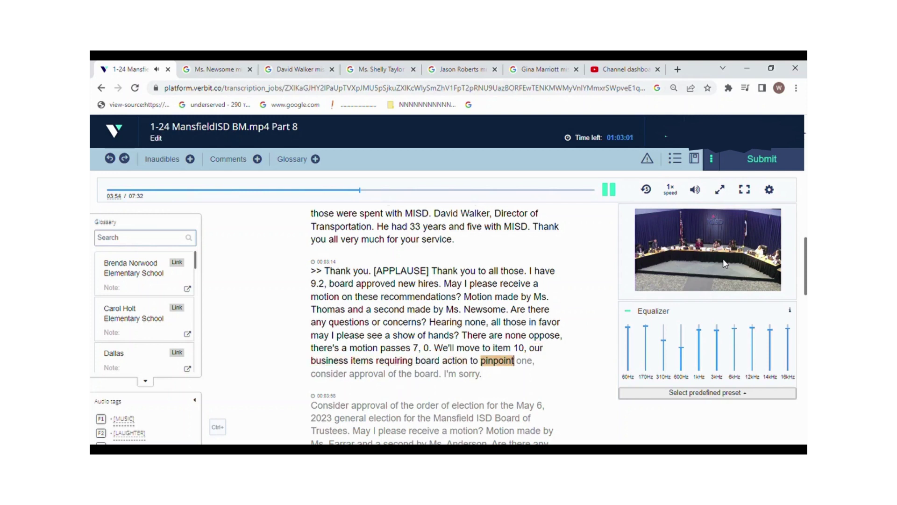
{"action": "left_click", "coordinate": [722, 258]}
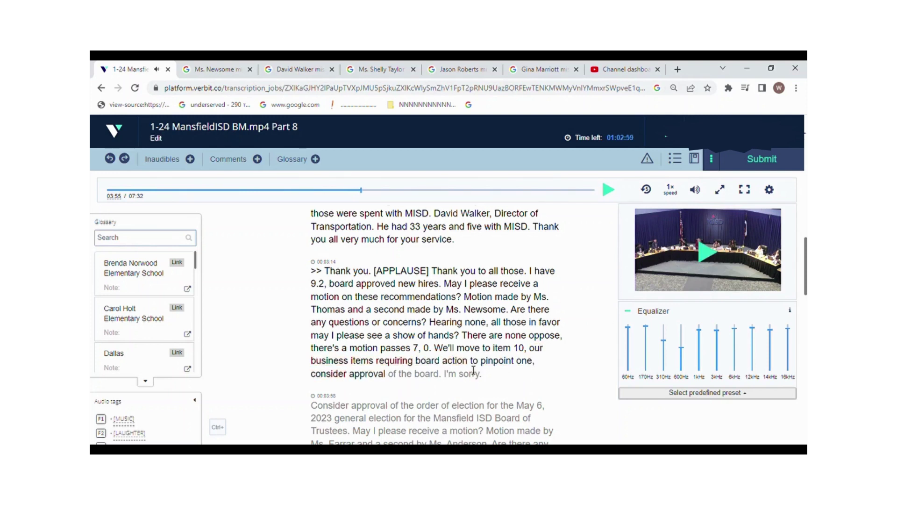
{"action": "type", "text": "."}
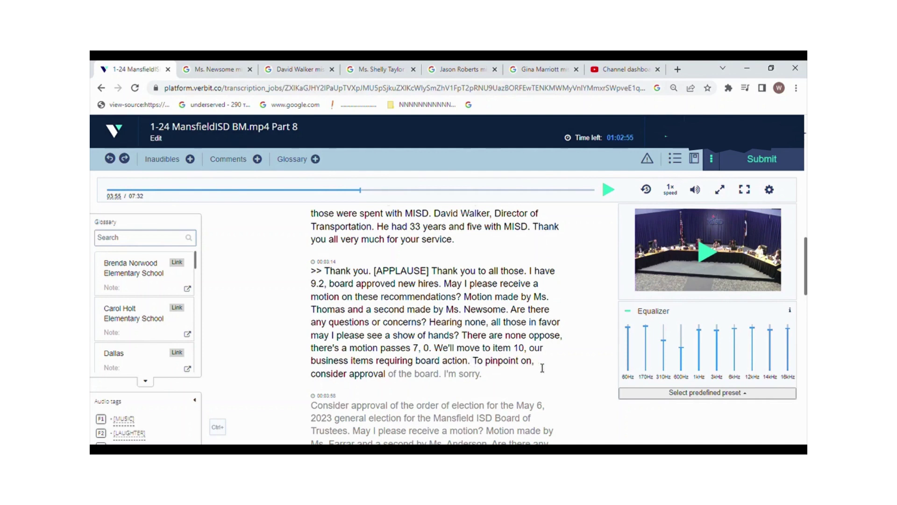
{"action": "key", "text": "BackSpace"}
{"action": "key", "text": "BackSpace"}
{"action": "key", "text": "BackSpace"}
{"action": "key", "text": "BackSpace"}
{"action": "key", "text": "BackSpace"}
{"action": "key", "text": "BackSpace"}
{"action": "key", "text": "BackSpace"}
{"action": "key", "text": "BackSpace"}
{"action": "key", "text": "BackSpace"}
{"action": "key", "text": "BackSpace"}
{"action": "key", "text": "BackSpace"}
{"action": "key", "text": "BackSpace"}
{"action": "key", "text": "BackSpace"}
{"action": "key", "text": "BackSpace"}
{"action": "key", "text": "BackSpace"}
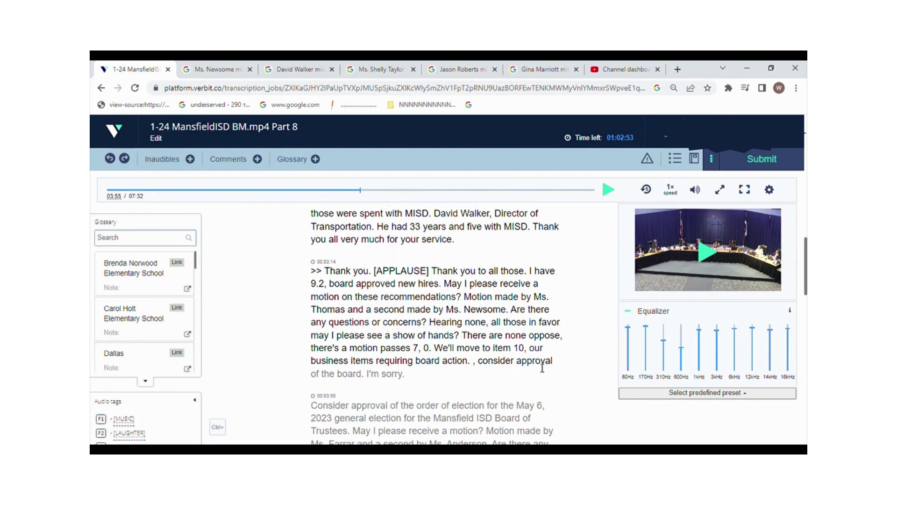
{"action": "type", "text": "10."}
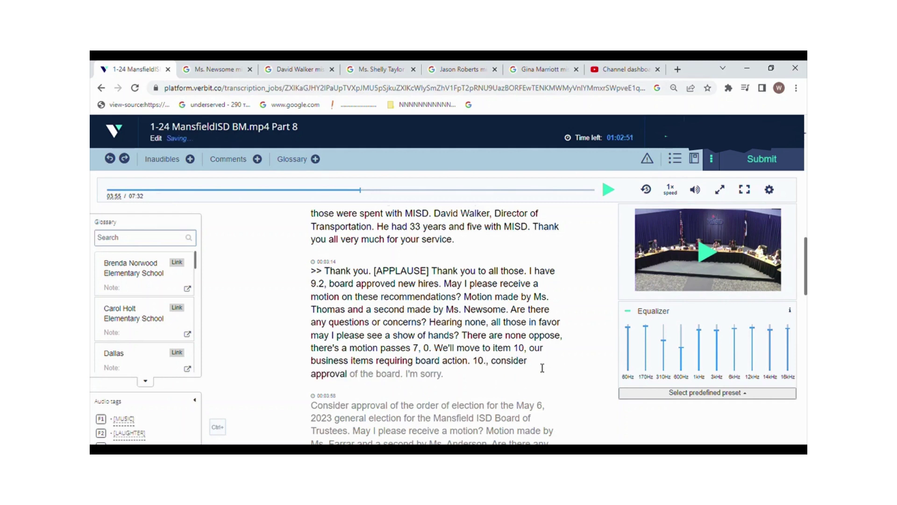
{"action": "type", "text": "1"}
Listen on, remove the false start "consider approval of the board. I'm sorry." and merge the following paragraph after "10.1," with lowercase "consider"
{"action": "left_click", "coordinate": [731, 273]}
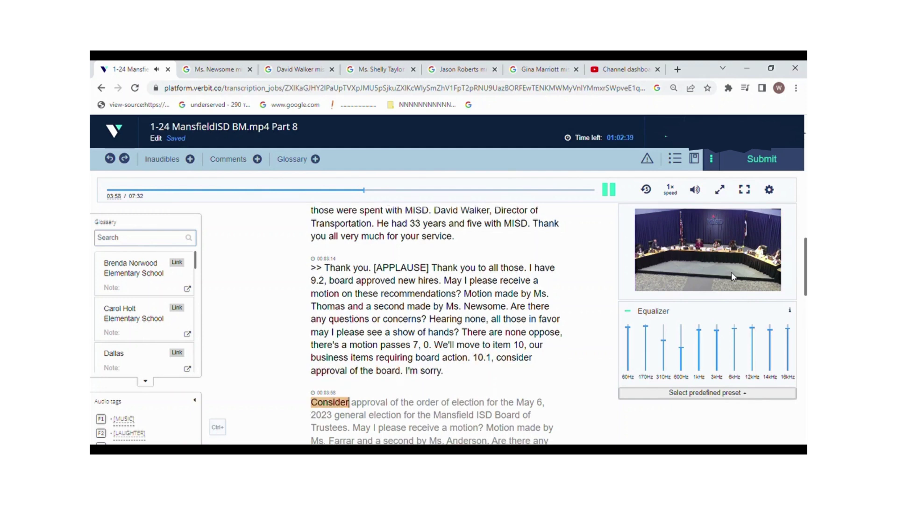
{"action": "left_click", "coordinate": [730, 271]}
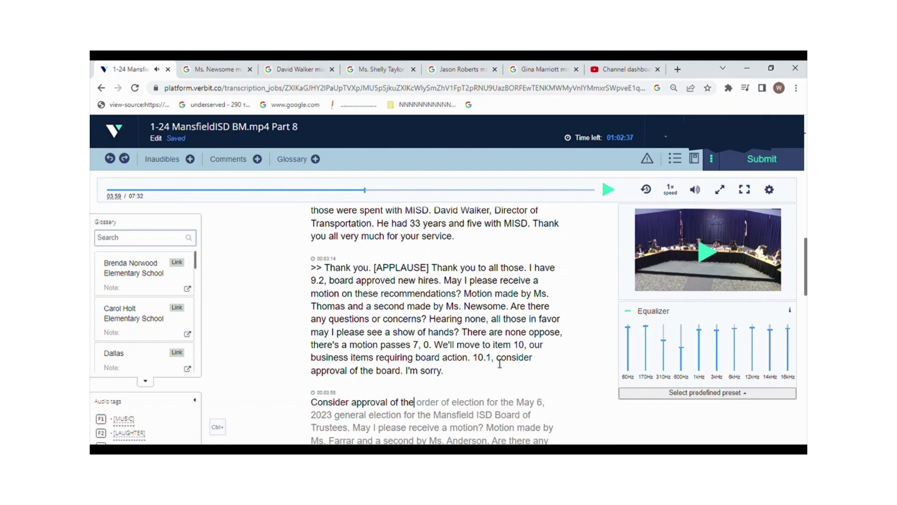
{"action": "left_click_drag", "start_coordinate": [497, 360], "coordinate": [322, 404]}
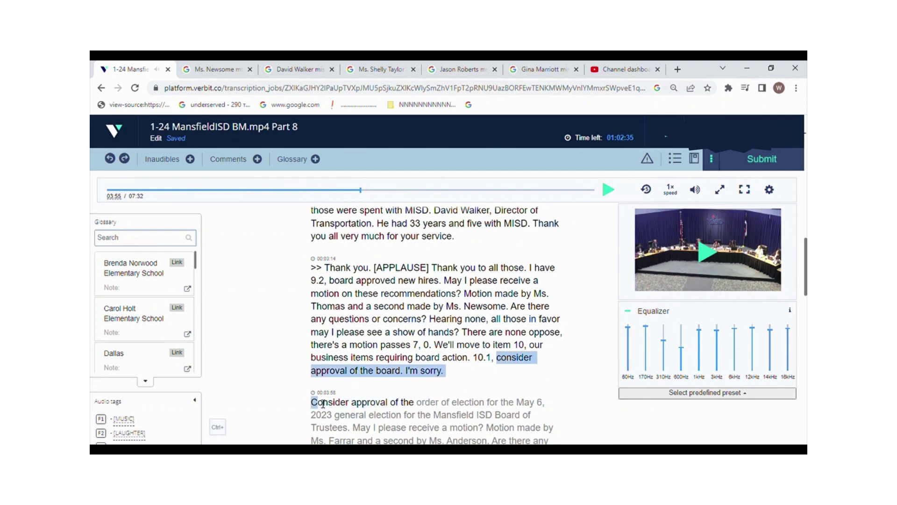
{"action": "key", "text": "BackSpace"}
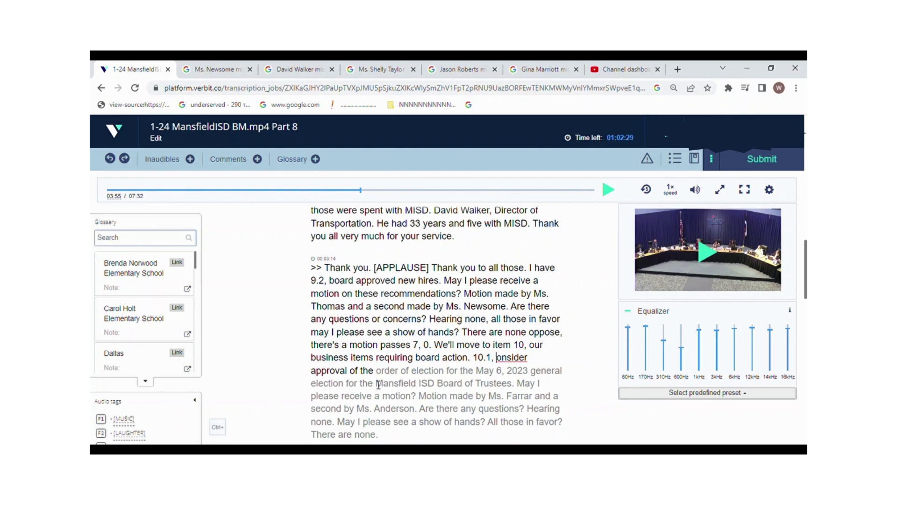
{"action": "type", "text": "c"}
Replay the item 10.1 passage and check its wording through "May I please receive a motion?"
{"action": "left_click", "coordinate": [711, 234]}
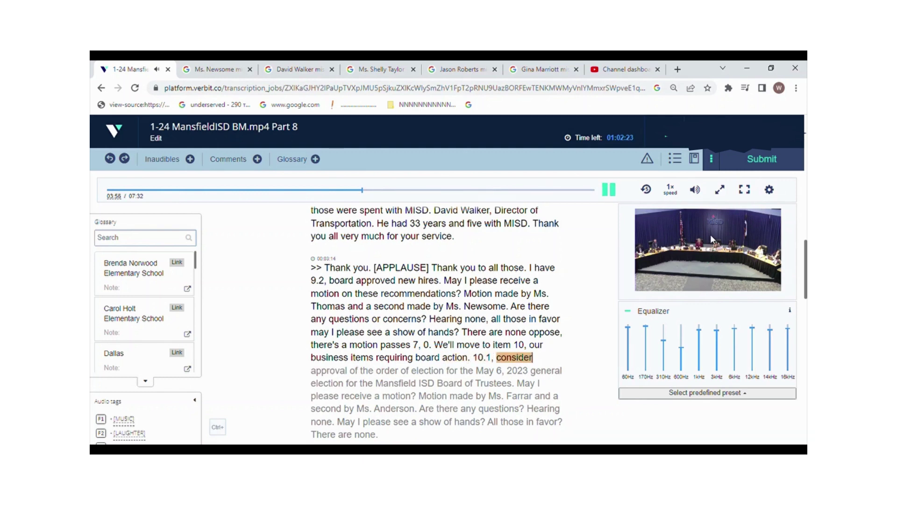
{"action": "left_click", "coordinate": [711, 234]}
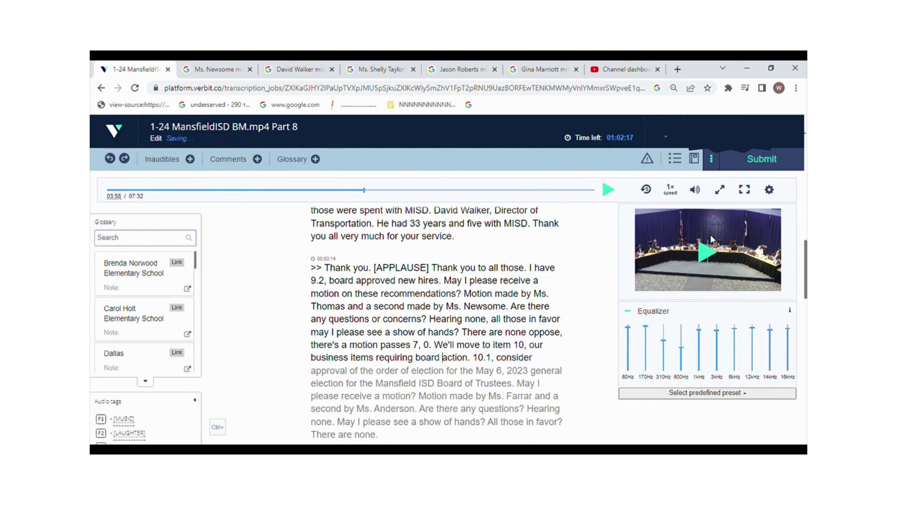
{"action": "left_click", "coordinate": [710, 234]}
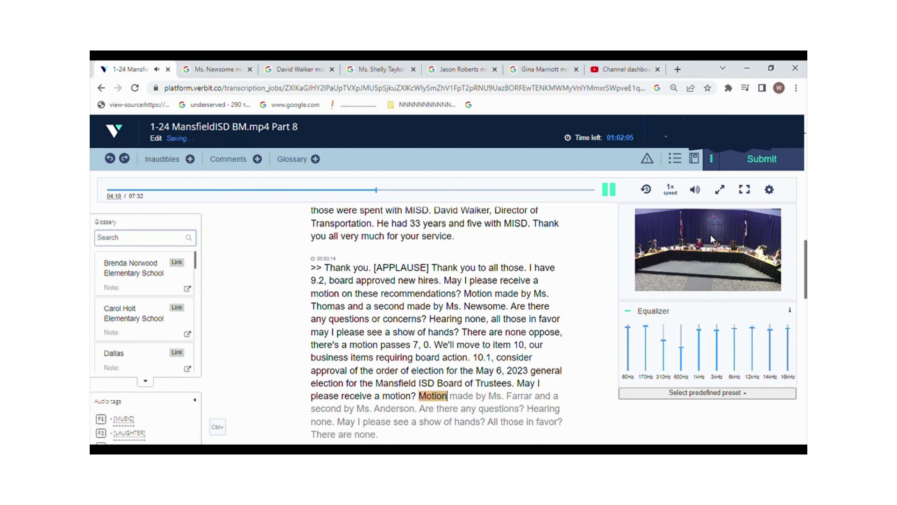
Stop after the item 10.1 motion request and change "Motion made by" to "The motion made by"
{"action": "left_click", "coordinate": [711, 234]}
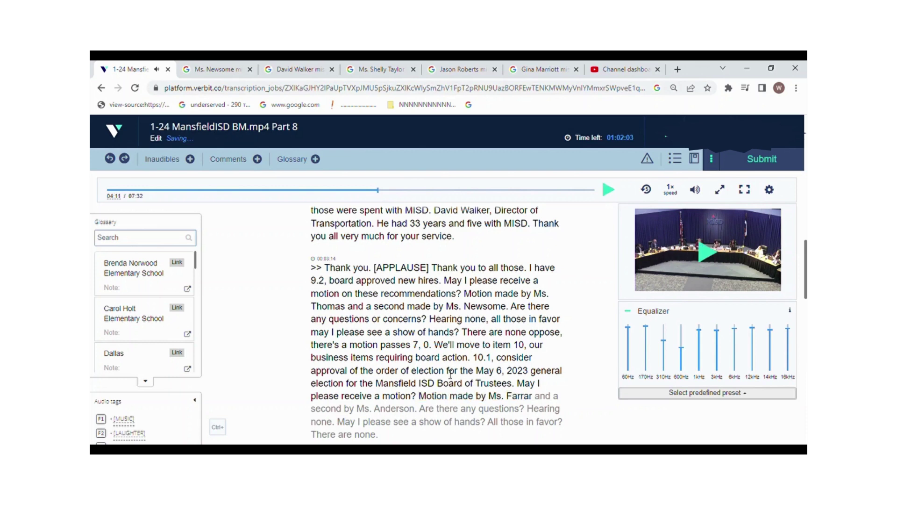
{"action": "key", "text": "BackSpace"}
{"action": "type", "text": "T"}
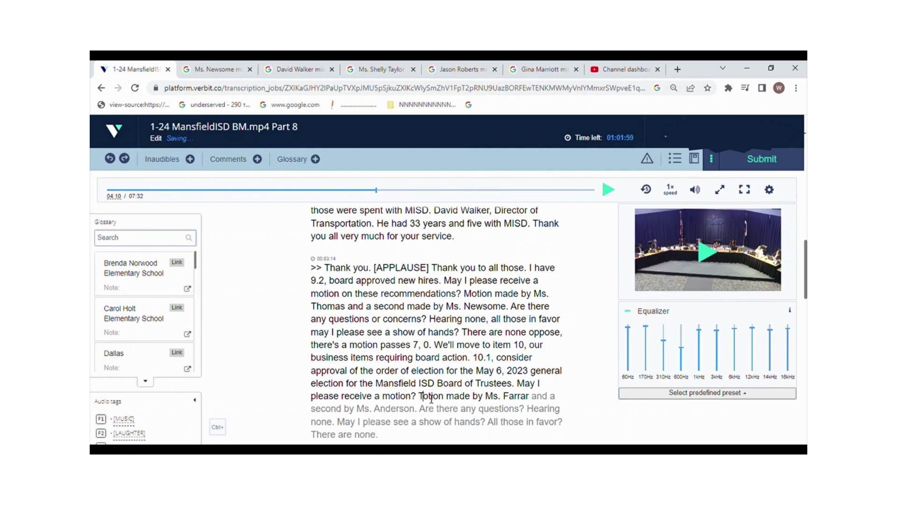
{"action": "type", "text": "he m"}
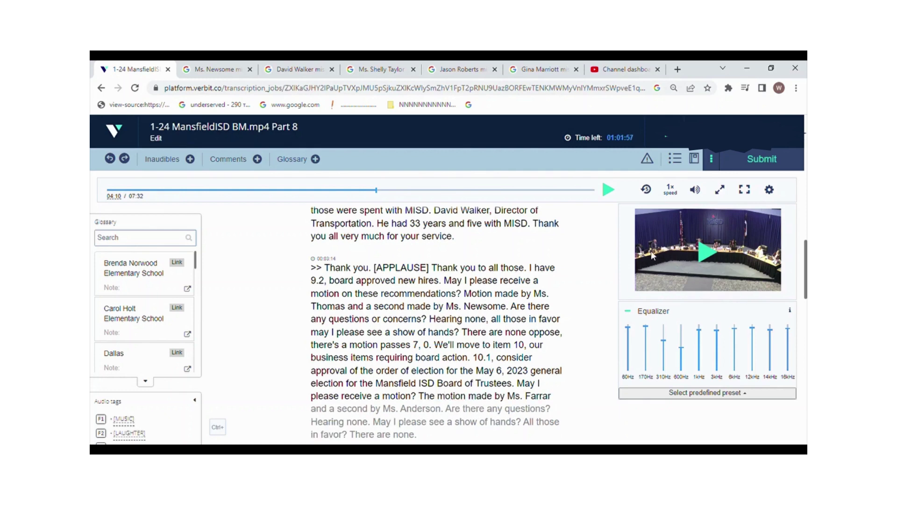
Listen on through the vote call and change "show of hands? All those in favor?" to "show of hands for all those in favor?"
{"action": "left_click", "coordinate": [668, 254]}
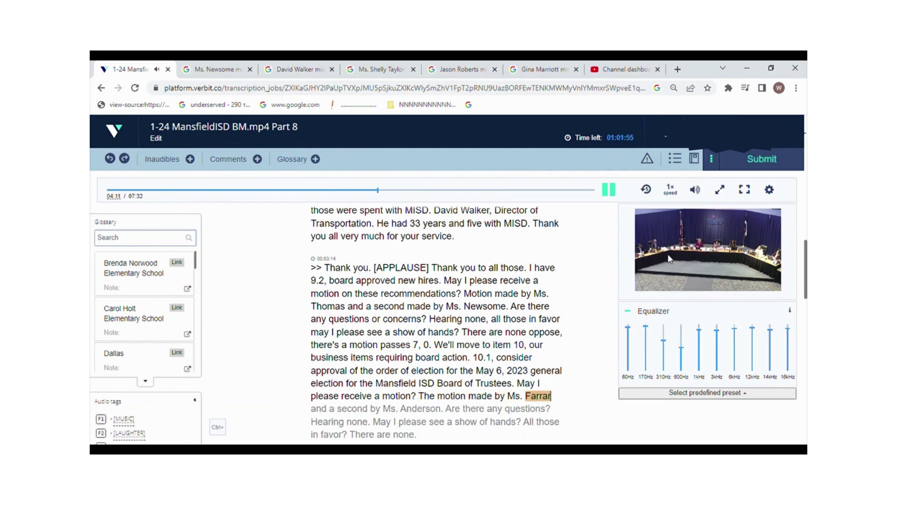
{"action": "left_click", "coordinate": [668, 254]}
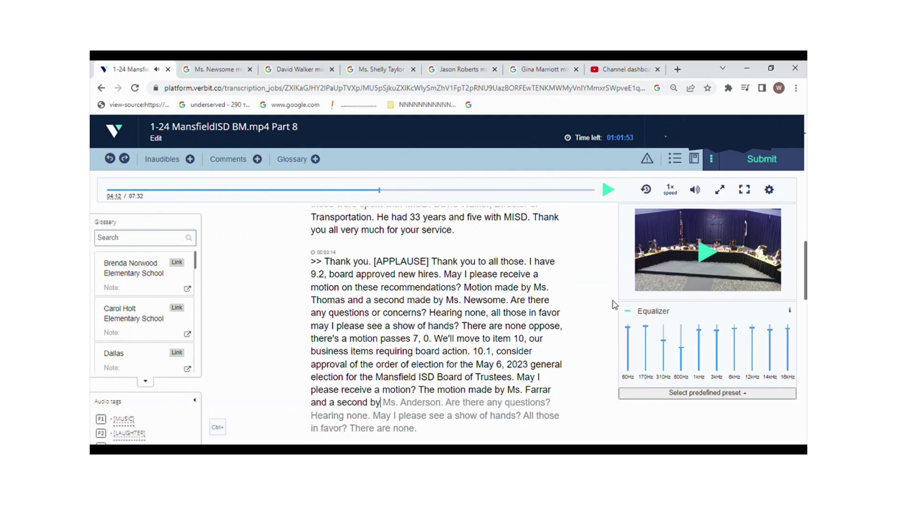
{"action": "left_click", "coordinate": [669, 278]}
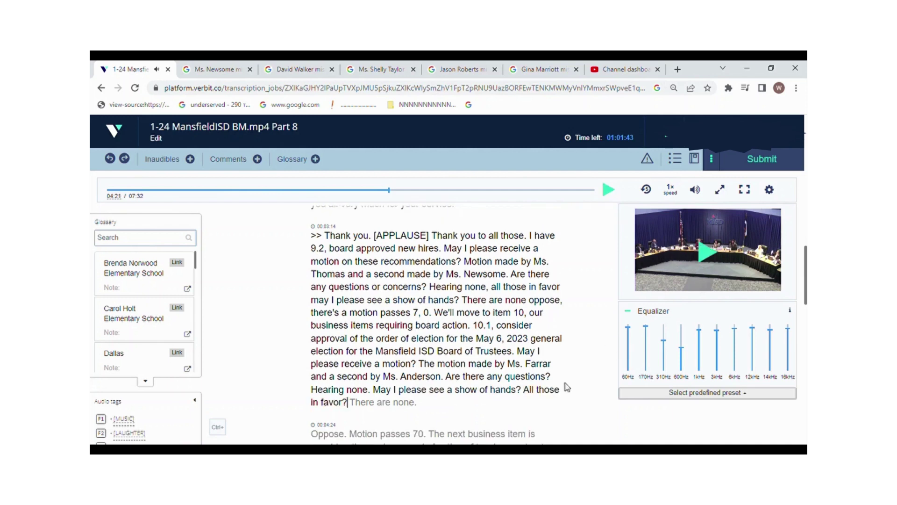
{"action": "key", "text": "Tab"}
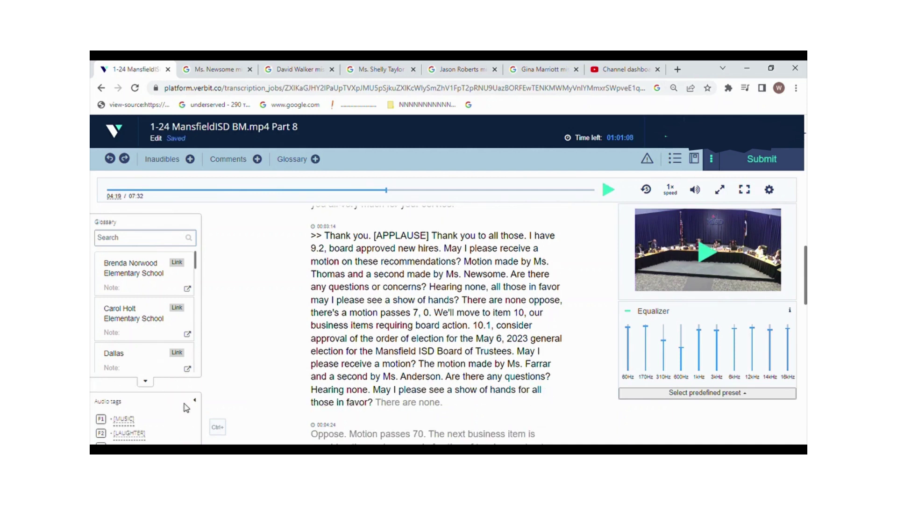
Listen on and merge the "Oppose." paragraph into the previous one so the sentence reads "There are none oppose"
{"action": "left_click", "coordinate": [700, 235]}
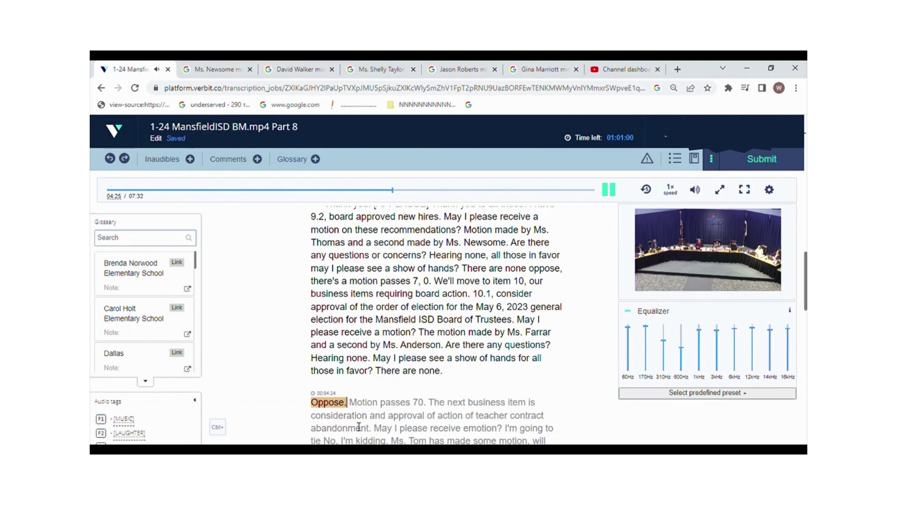
{"action": "left_click", "coordinate": [318, 401]}
{"action": "key", "text": "BackSpace"}
{"action": "key", "text": "BackSpace"}
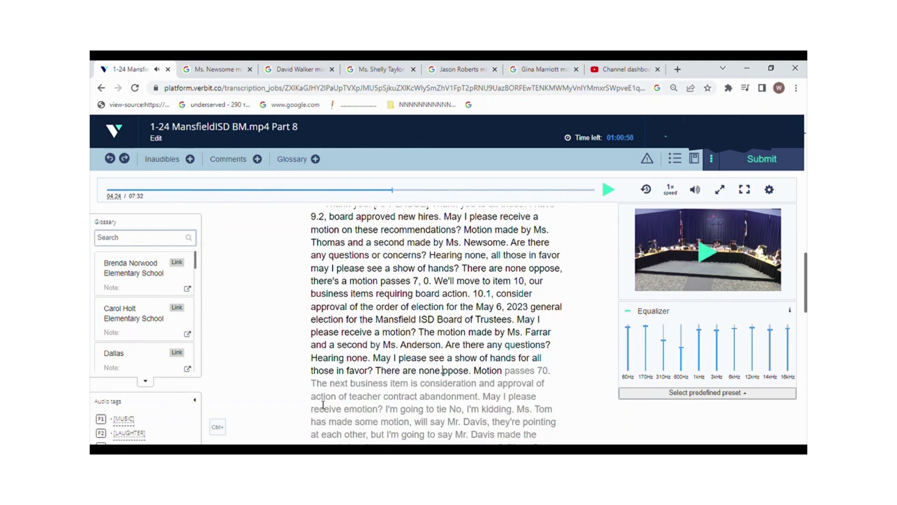
{"action": "type", "text": "o"}
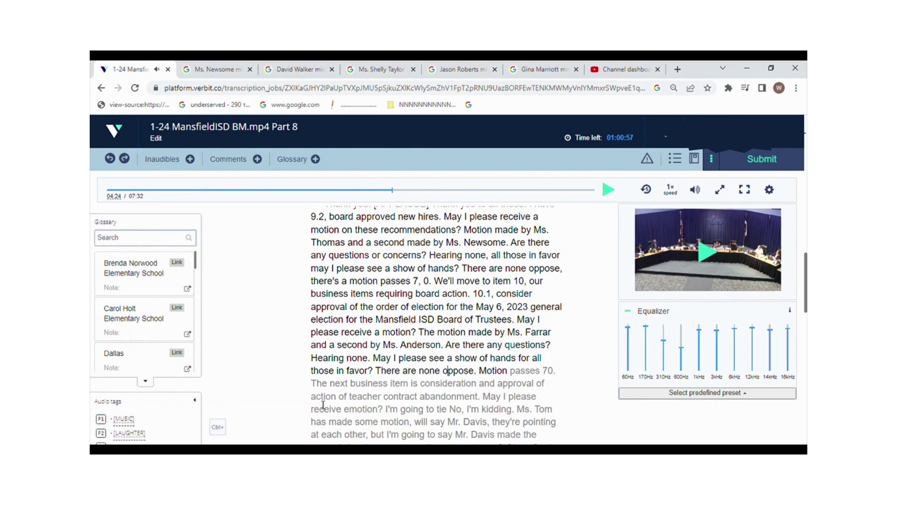
Replace ". Motion" after "There are none oppose" with ", so the motion"
{"action": "left_click", "coordinate": [493, 379]}
{"action": "key", "text": "BackSpace"}
{"action": "key", "text": "BackSpace"}
{"action": "key", "text": "BackSpace"}
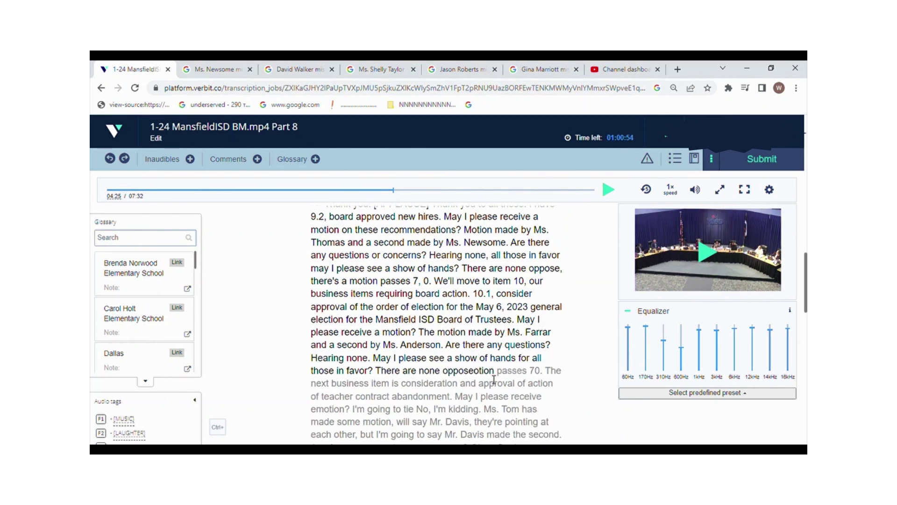
{"action": "type", "text": ", so the "}
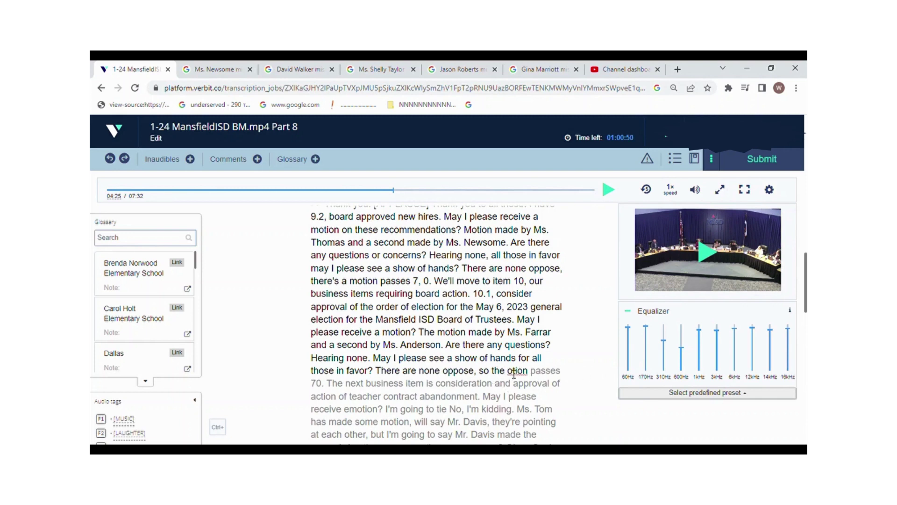
{"action": "type", "text": "m"}
Listen on and correct the vote result "70" after "so the motion passes" to "7, 0"
{"action": "left_click", "coordinate": [690, 262]}
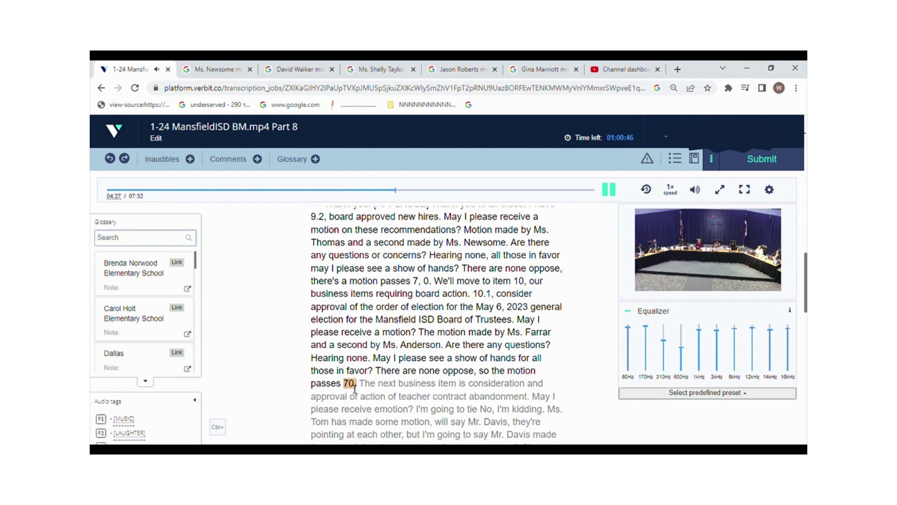
{"action": "key", "text": "Tab"}
{"action": "type", "text": "7, 0"}
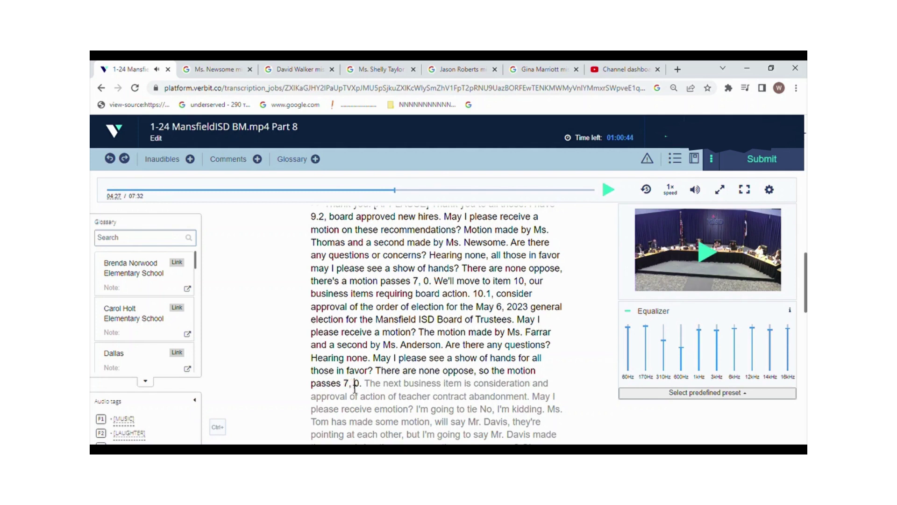
Listen on through the teacher contract abandonment item to "I'm kidding" and change "receive emotion?" to "receive a motion?"
{"action": "key", "text": "Tab"}
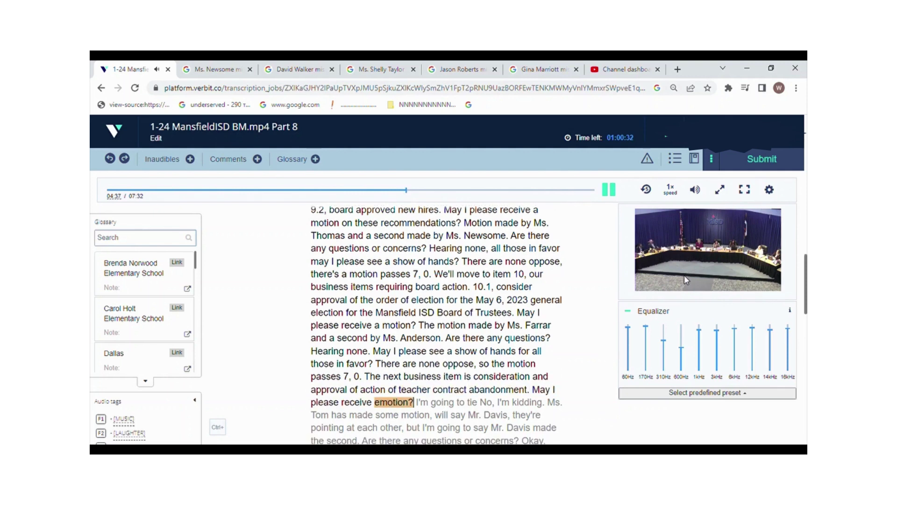
{"action": "left_click", "coordinate": [386, 406]}
{"action": "key", "text": "ctrl+space"}
{"action": "key", "text": "BackSpace"}
{"action": "type", "text": "a"}
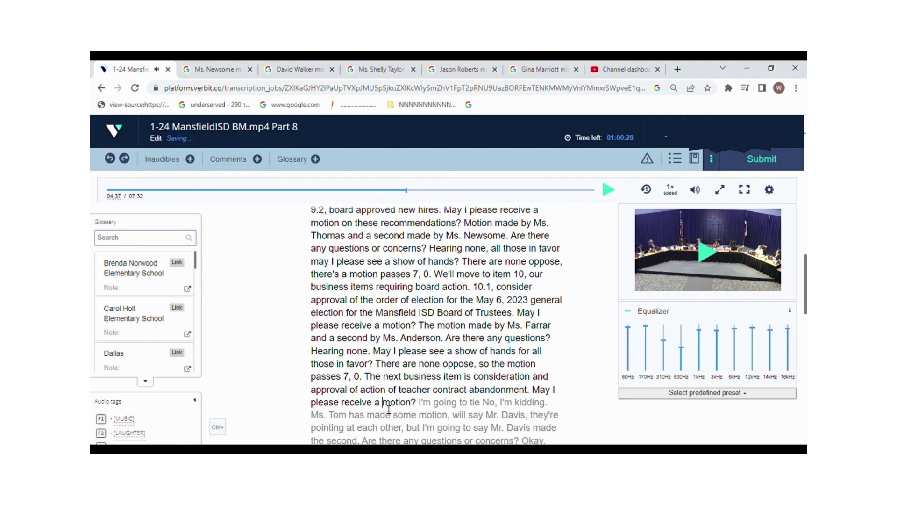
{"action": "key", "text": "ctrl+space"}
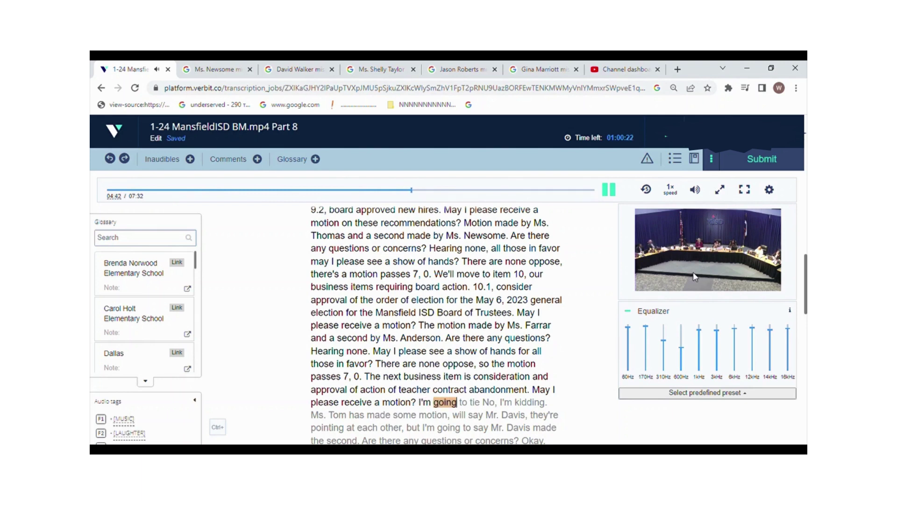
{"action": "key", "text": "ctrl+space"}
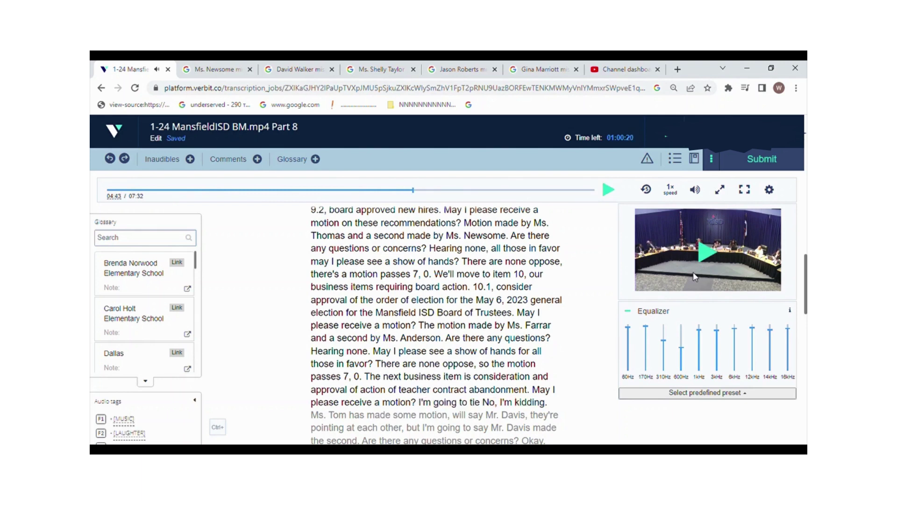